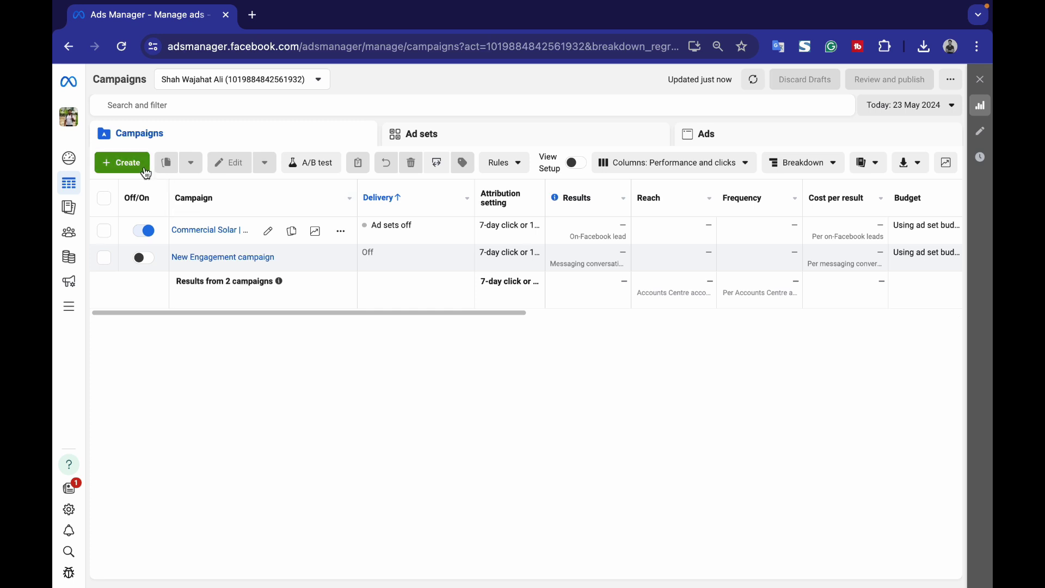
# - Create a new auction campaign with the Engagement objective, using the manual engagement campaign setup
pyautogui.click(122, 163)
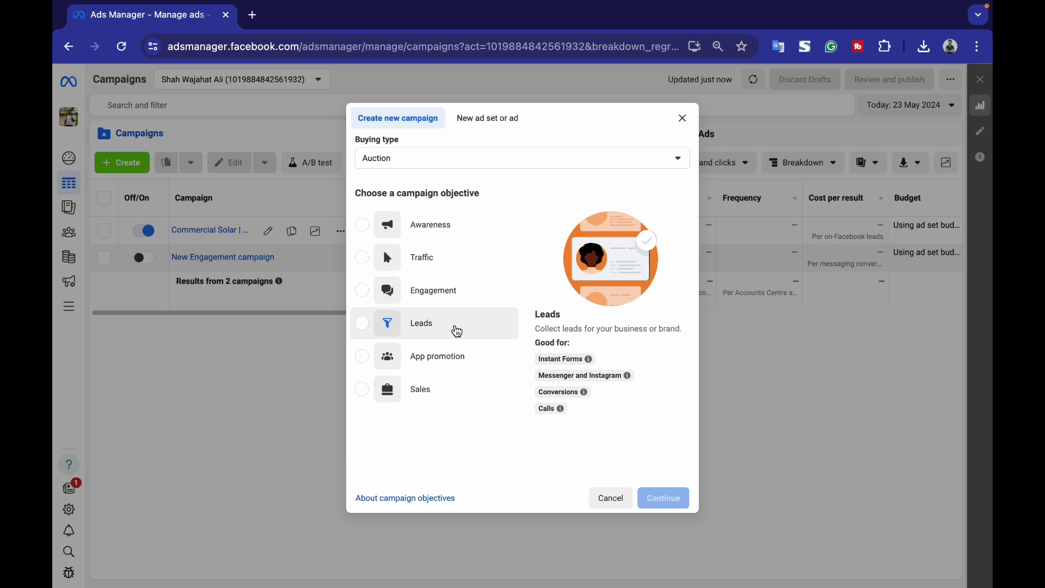
pyautogui.click(483, 289)
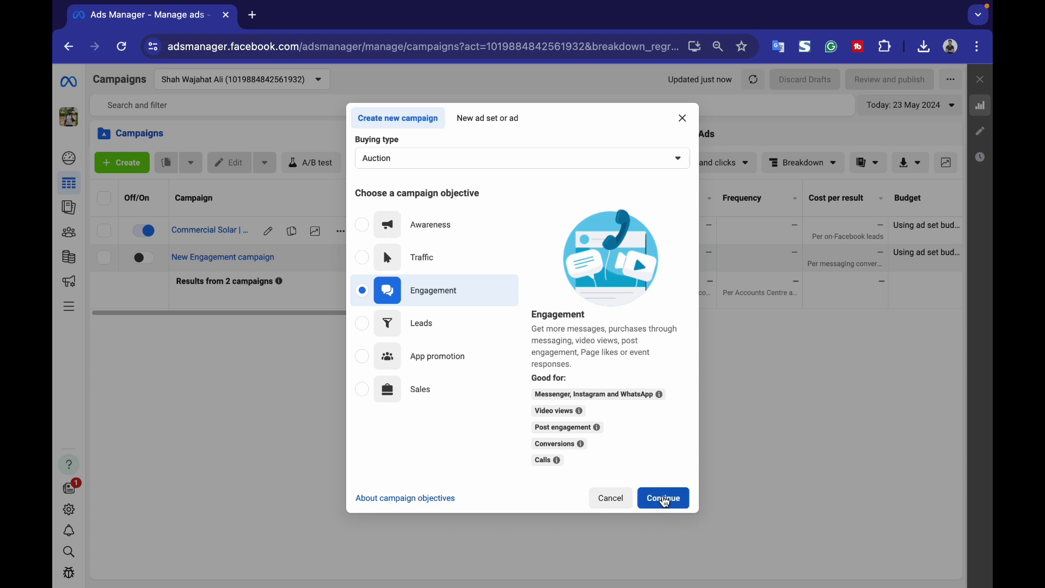
pyautogui.click(663, 496)
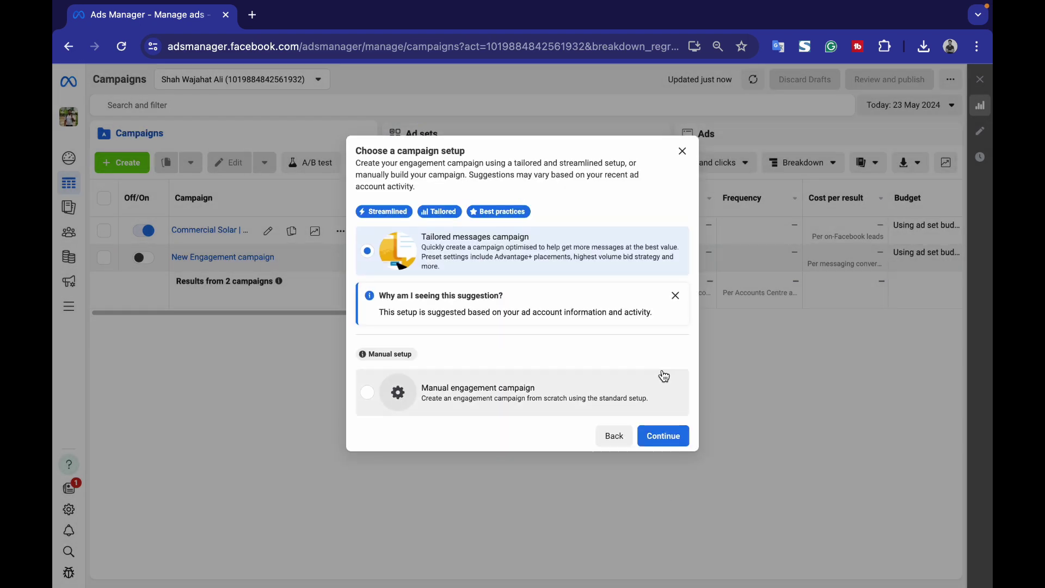
pyautogui.click(532, 392)
pyautogui.click(674, 437)
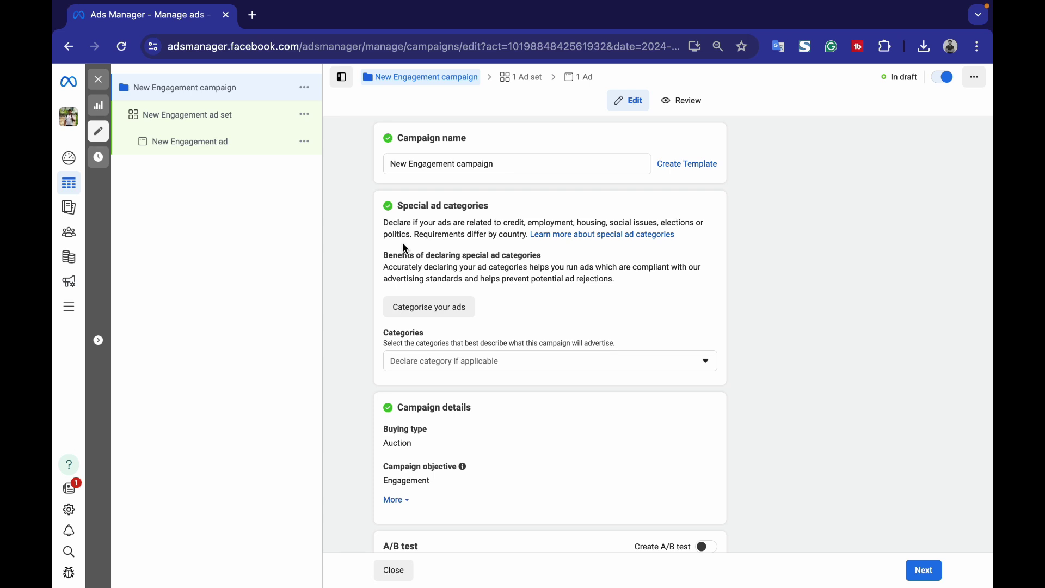
# - Name the campaign "Karachi | Brand | Goal | Month | Year"
pyautogui.tripleClick(499, 162)
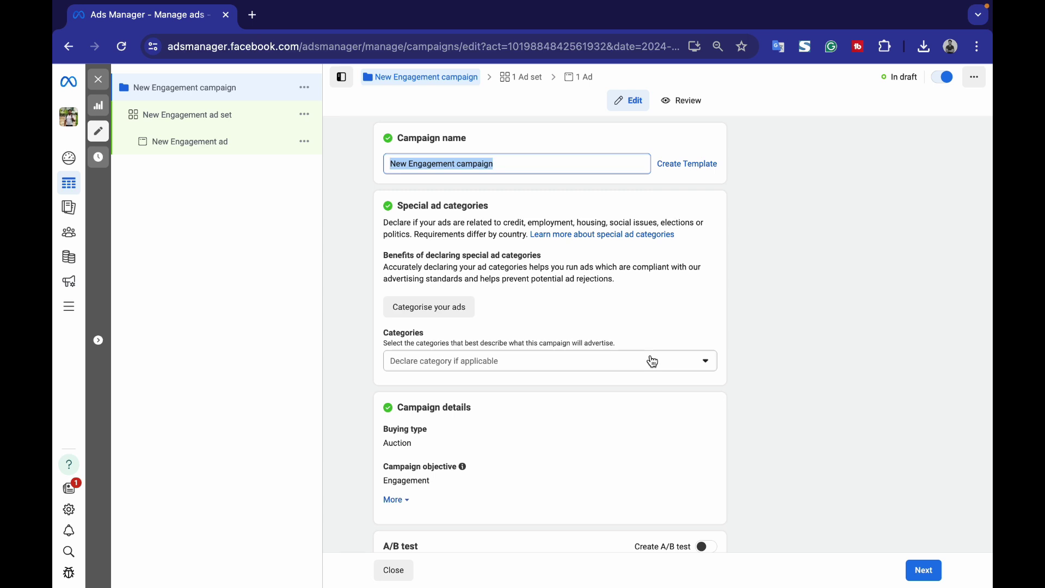
pyautogui.write('Dubai')
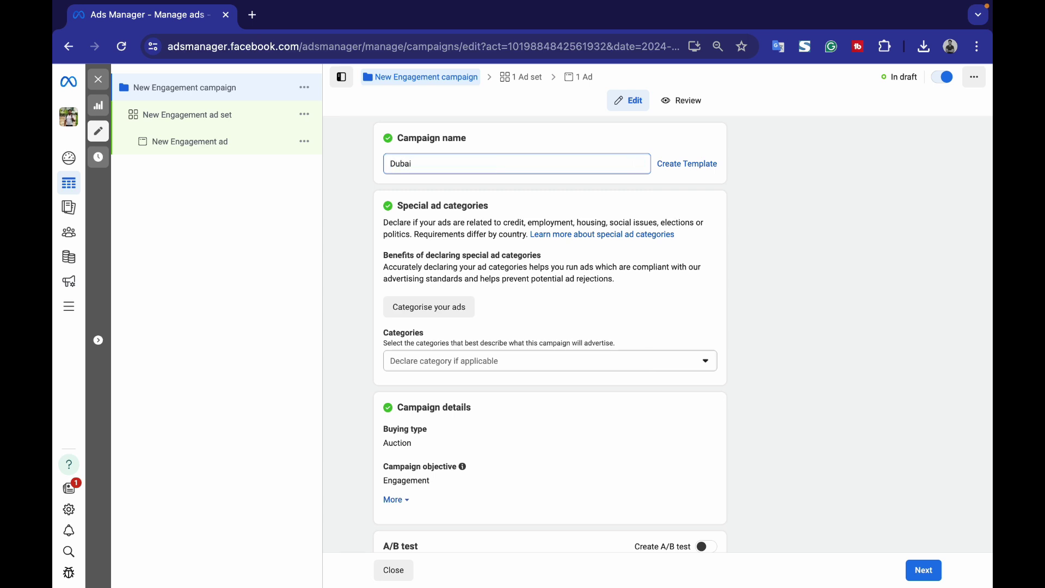
pyautogui.press('super+a')
pyautogui.write('Kar')
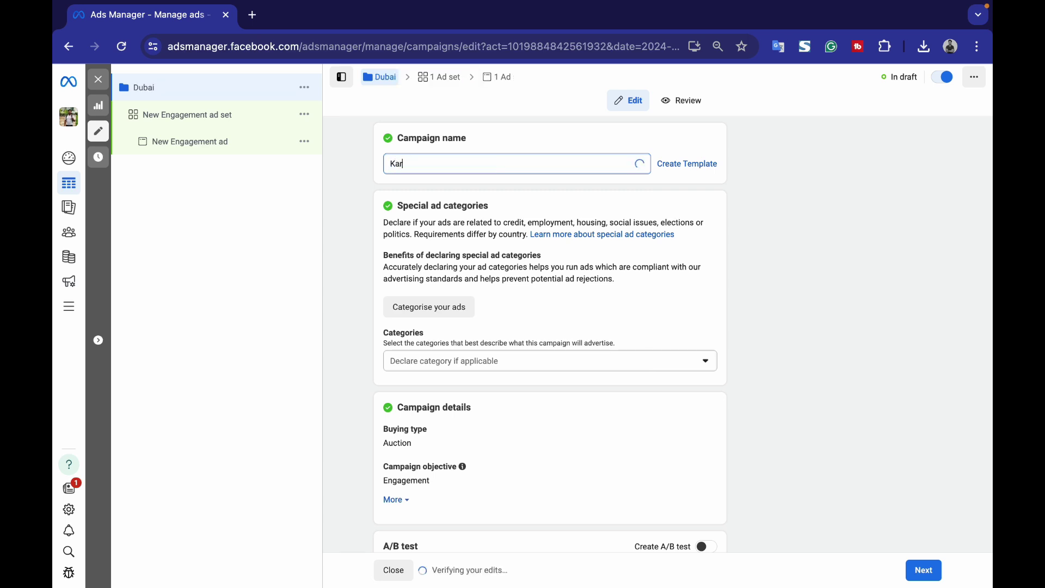
pyautogui.write('achi')
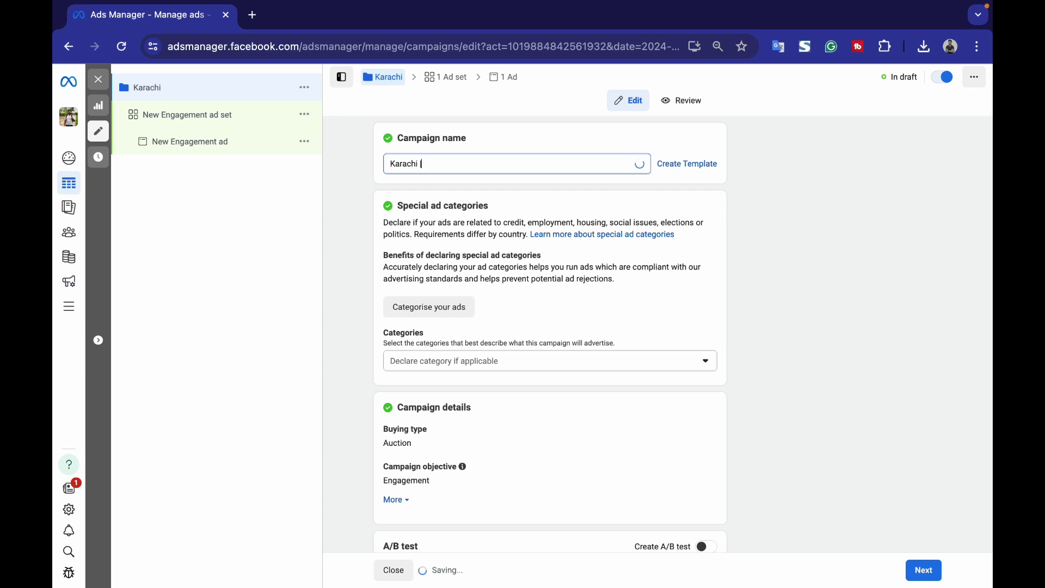
pyautogui.write(' | Brand |')
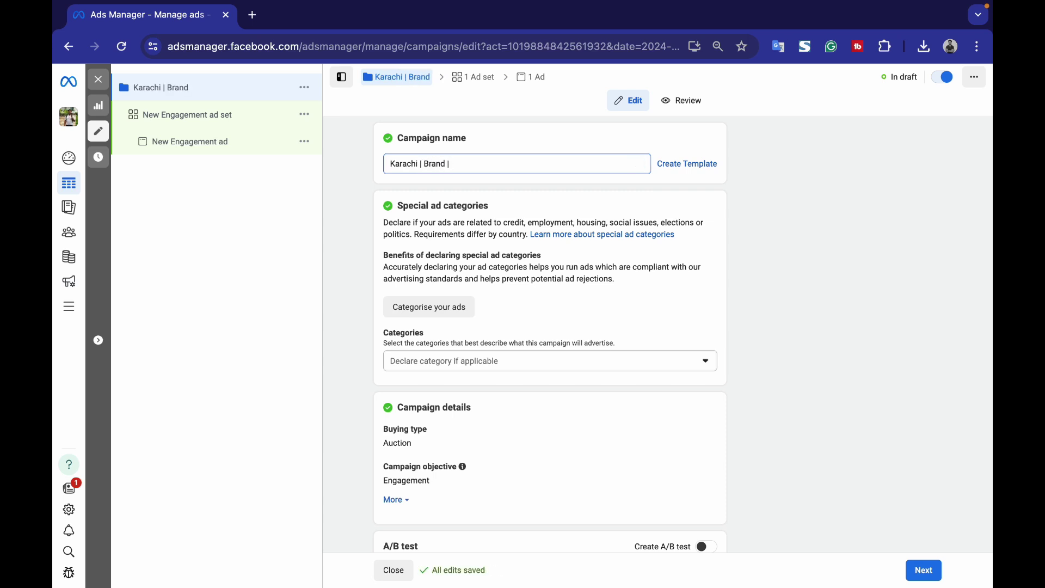
pyautogui.write(' Goal')
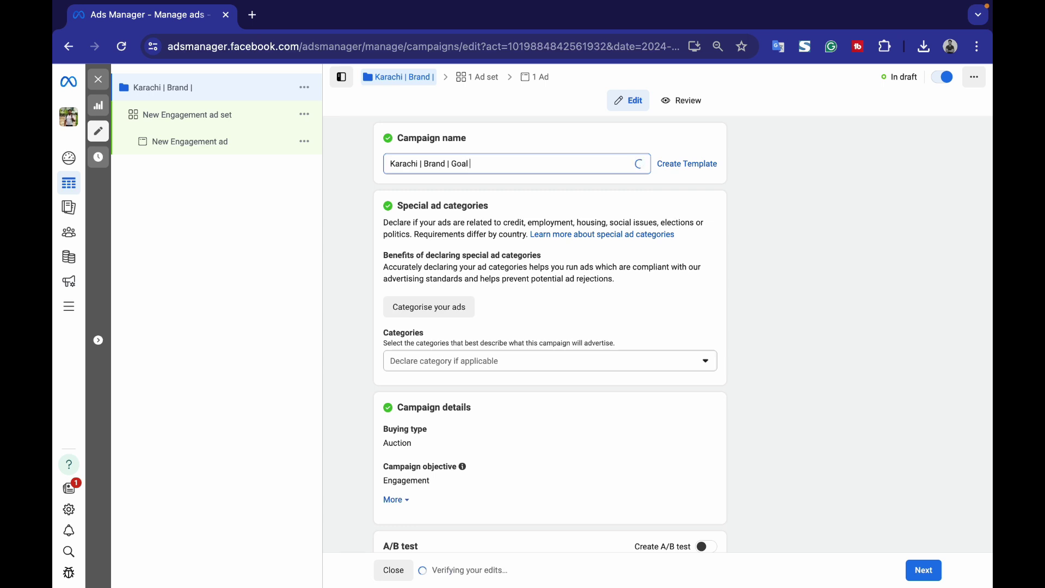
pyautogui.write(' | Month | Yeat')
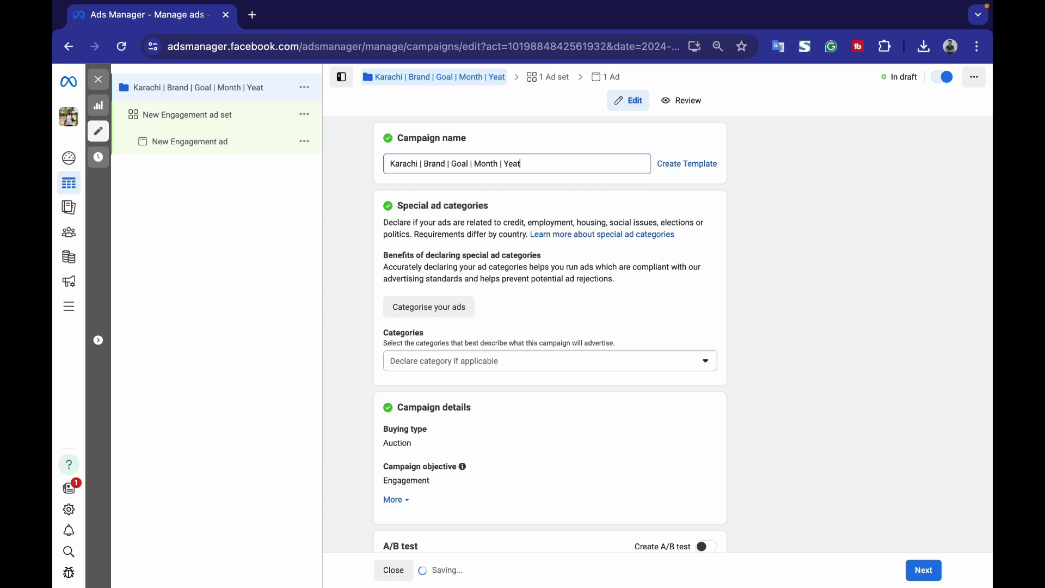
pyautogui.press('BackSpace')
pyautogui.write('r')
pyautogui.doubleClick(406, 165)
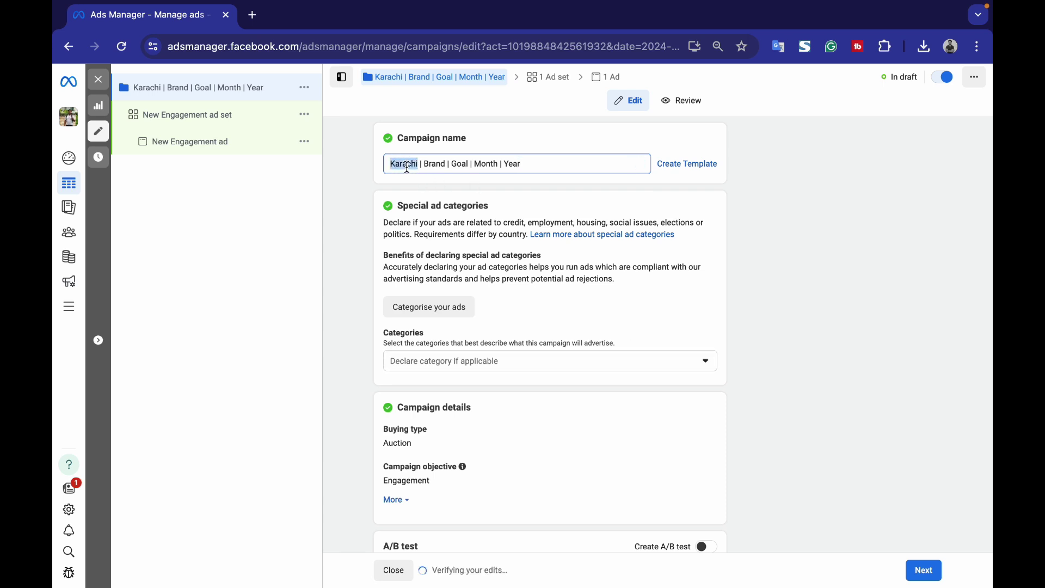
pyautogui.doubleClick(435, 164)
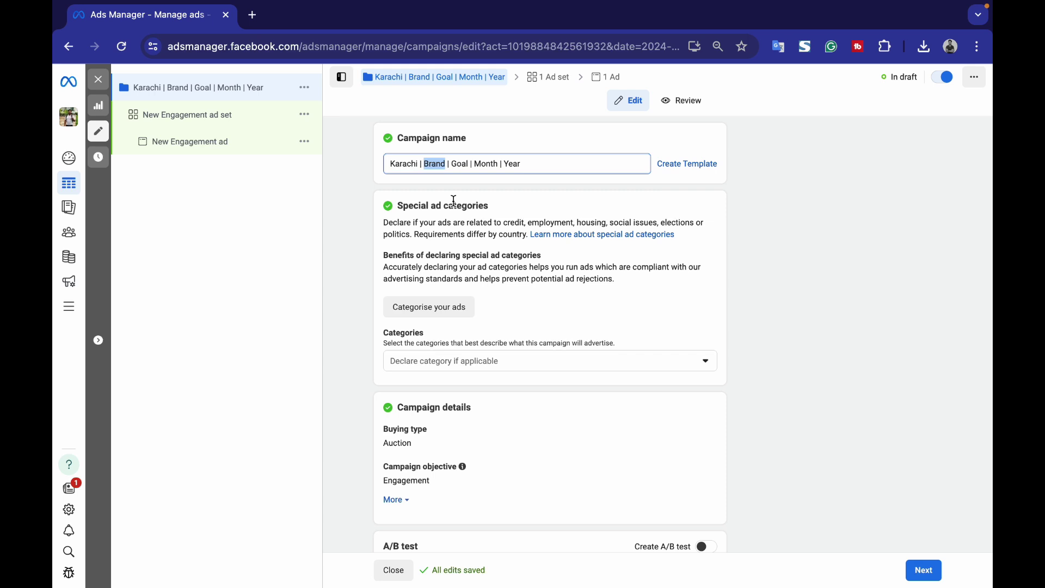
pyautogui.doubleClick(461, 164)
pyautogui.doubleClick(489, 163)
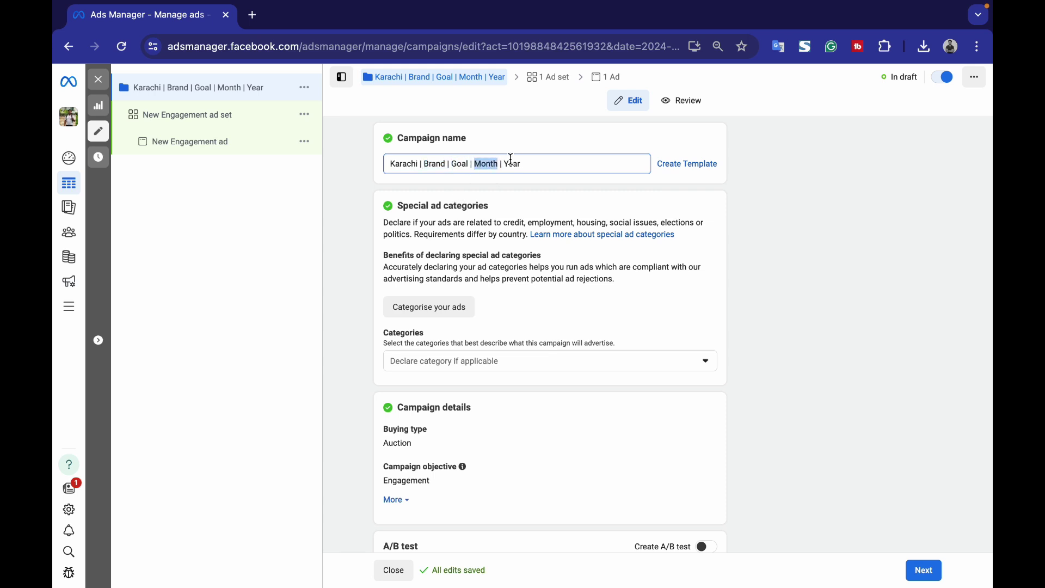
pyautogui.tripleClick(515, 164)
pyautogui.click(367, 298)
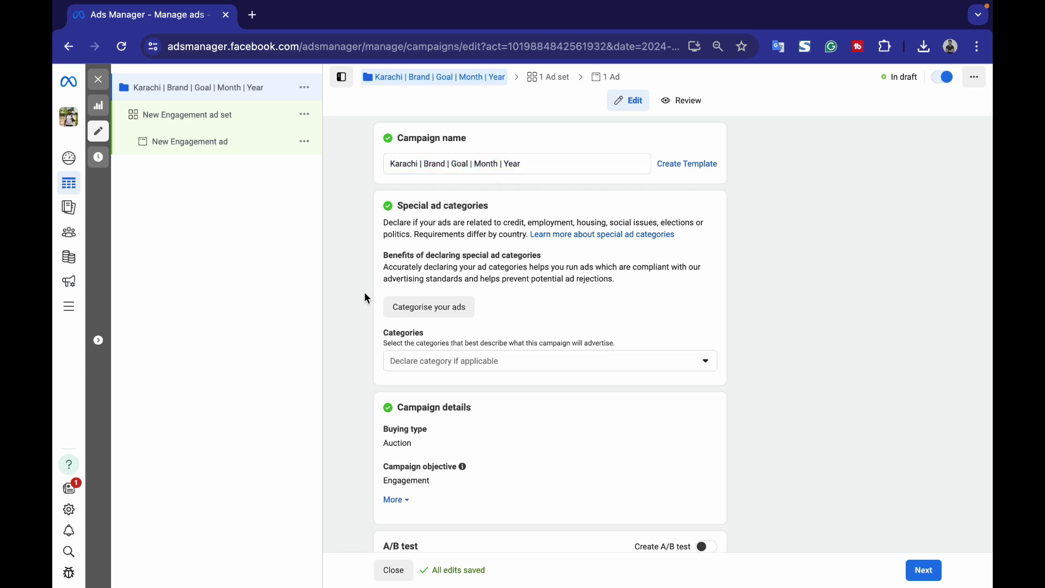
# - Turn on Advantage campaign budget for the campaign
pyautogui.scroll(-3, 368, 298)
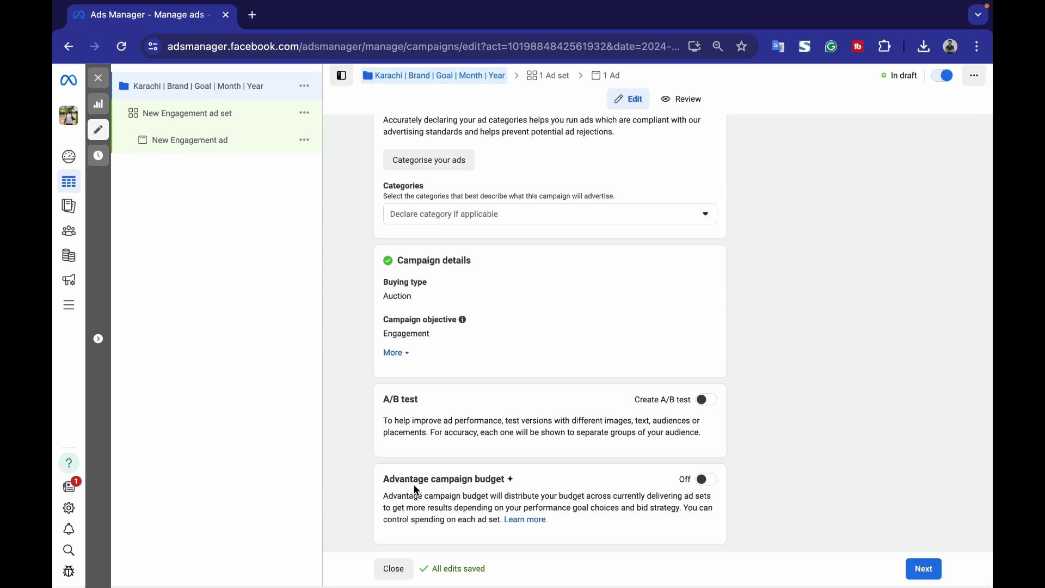
pyautogui.click(710, 482)
pyautogui.scroll(-5, 711, 485)
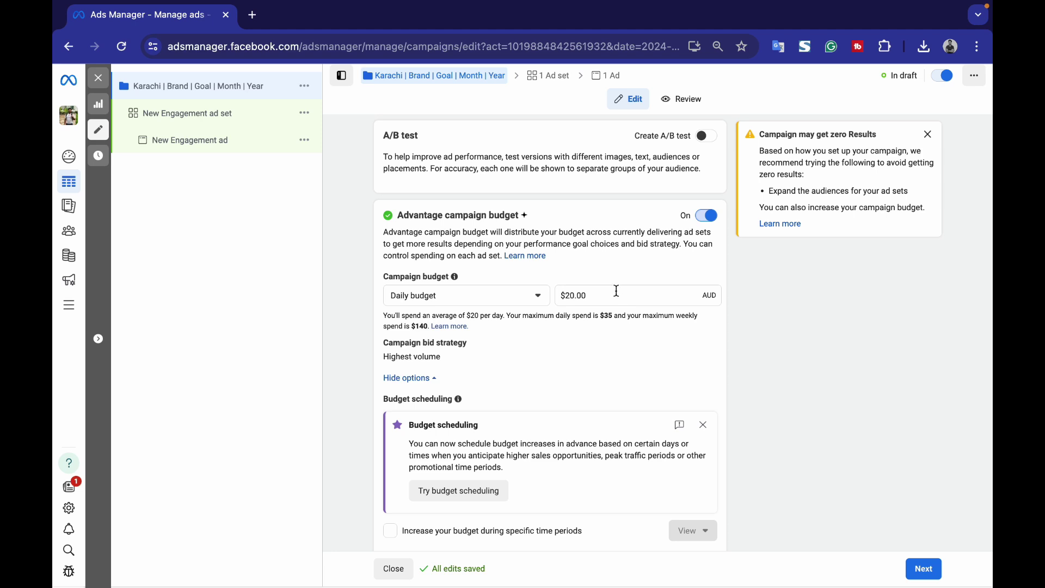
# - Rename the campaign's new engagement ad set as "Karachi"
pyautogui.click(217, 114)
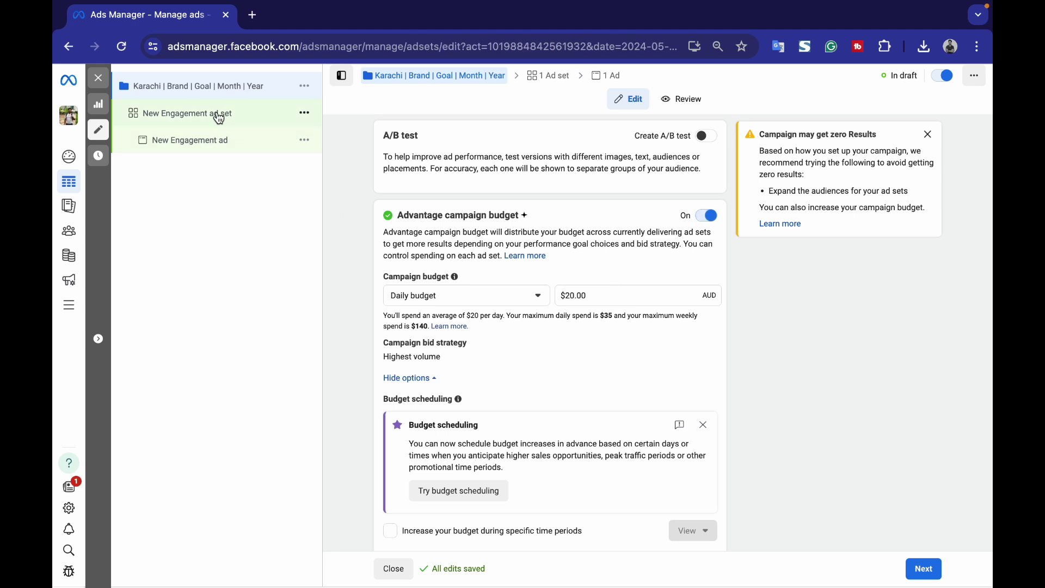
pyautogui.click(443, 159)
pyautogui.press('super+a')
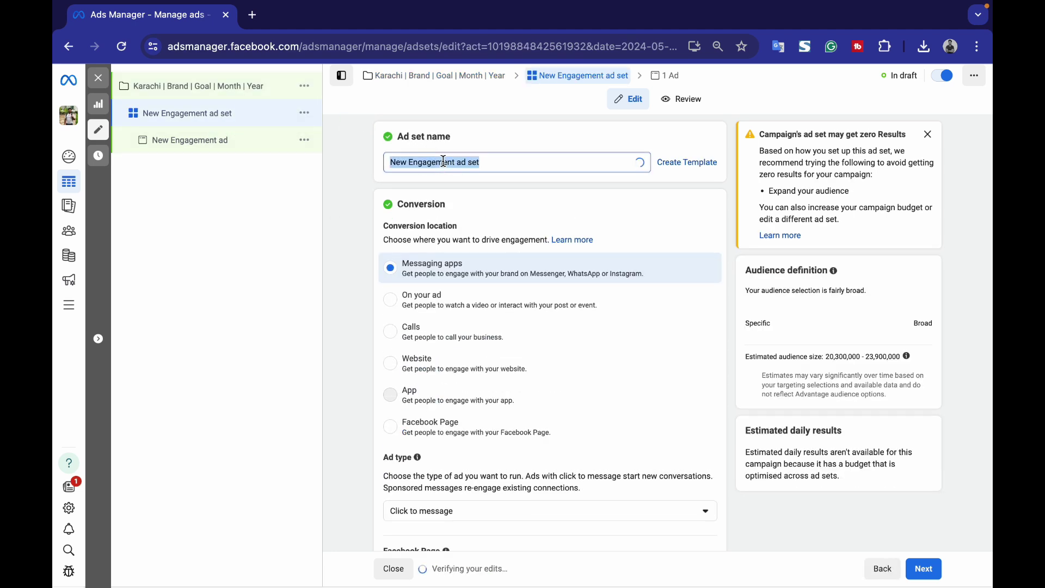
pyautogui.write('Karachi')
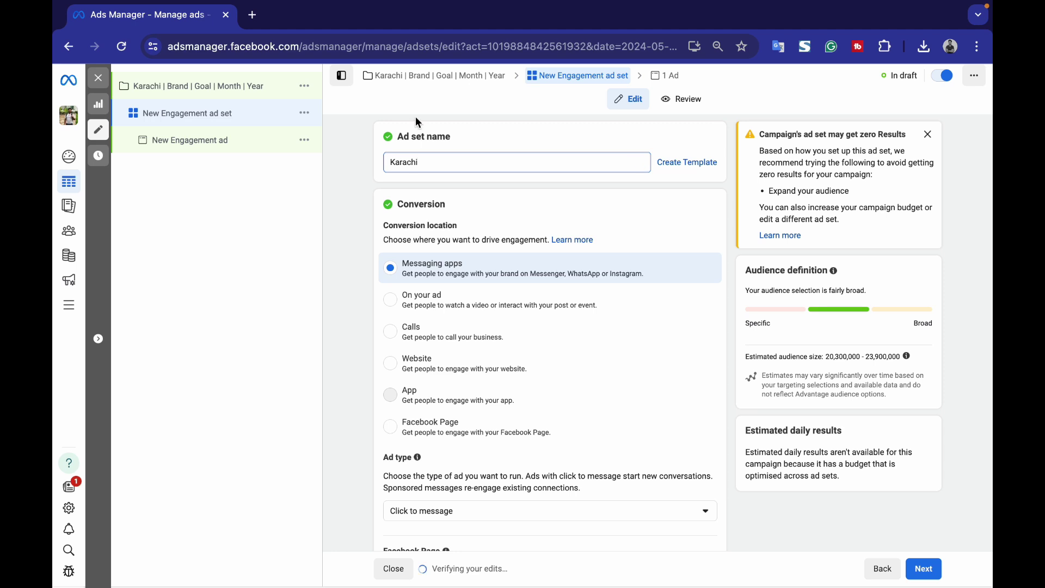
# - Duplicate the Karachi ad set and name the copy "Lahore"
pyautogui.click(304, 112)
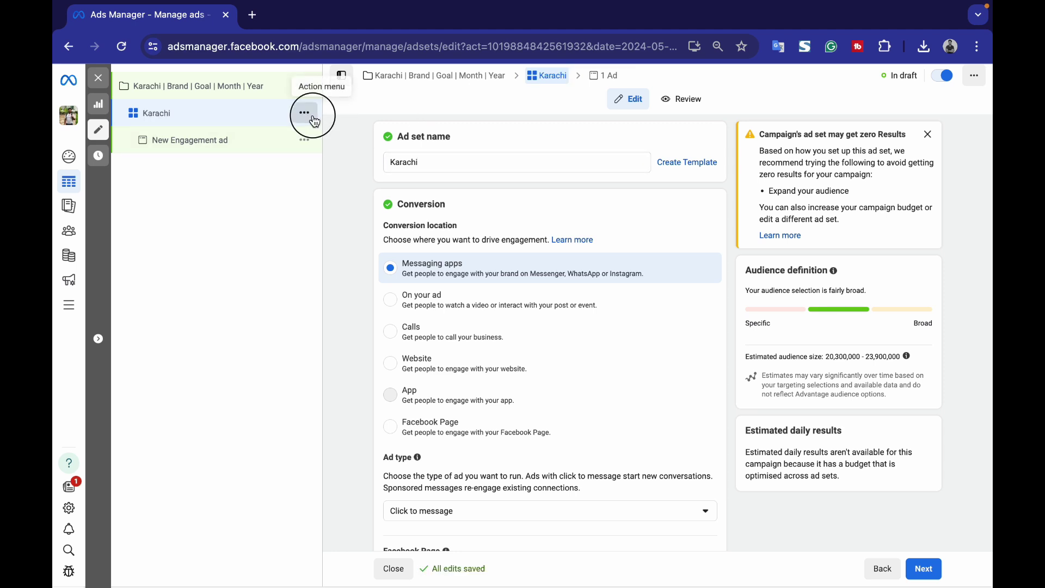
pyautogui.click(361, 159)
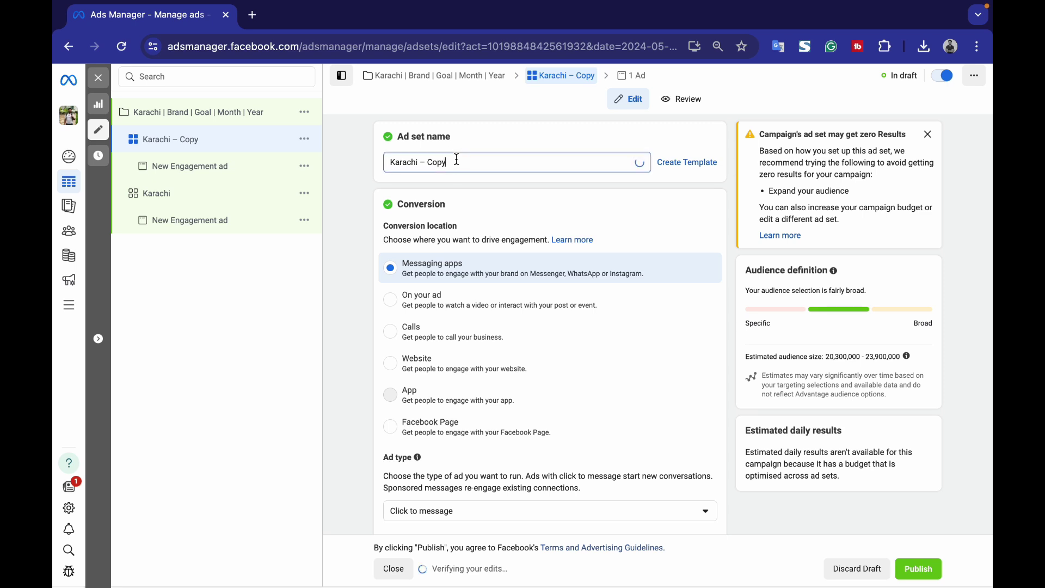
pyautogui.tripleClick(451, 160)
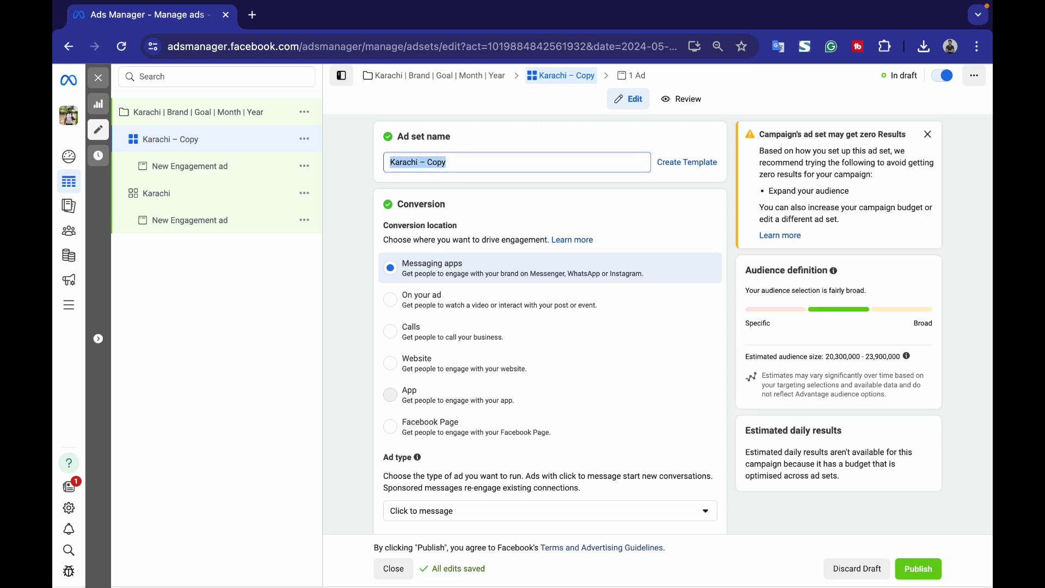
pyautogui.write('Lahore')
# - Turn off Advantage campaign budget at the campaign level
pyautogui.click(273, 112)
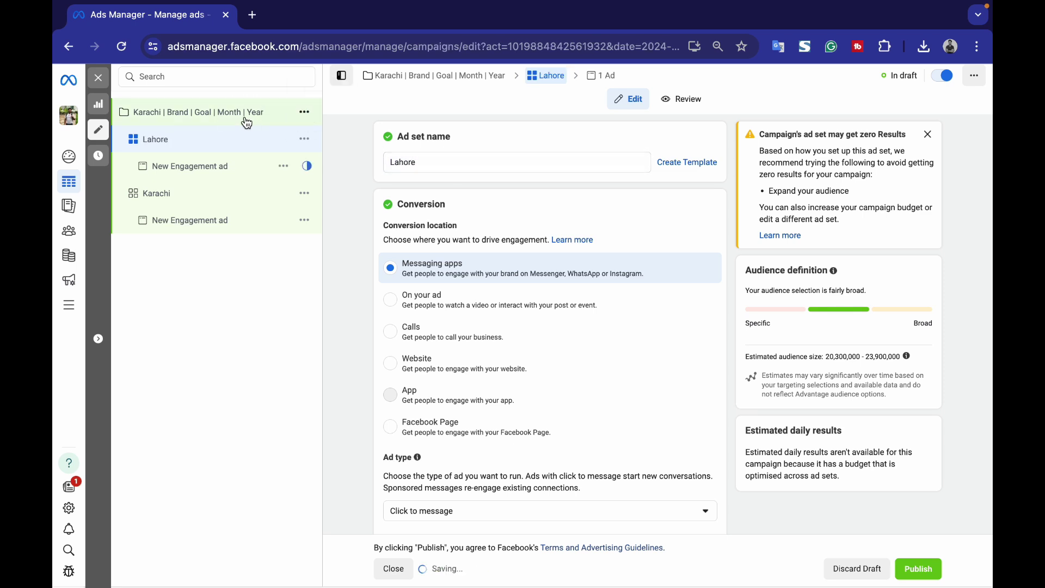
pyautogui.scroll(-10, 655, 433)
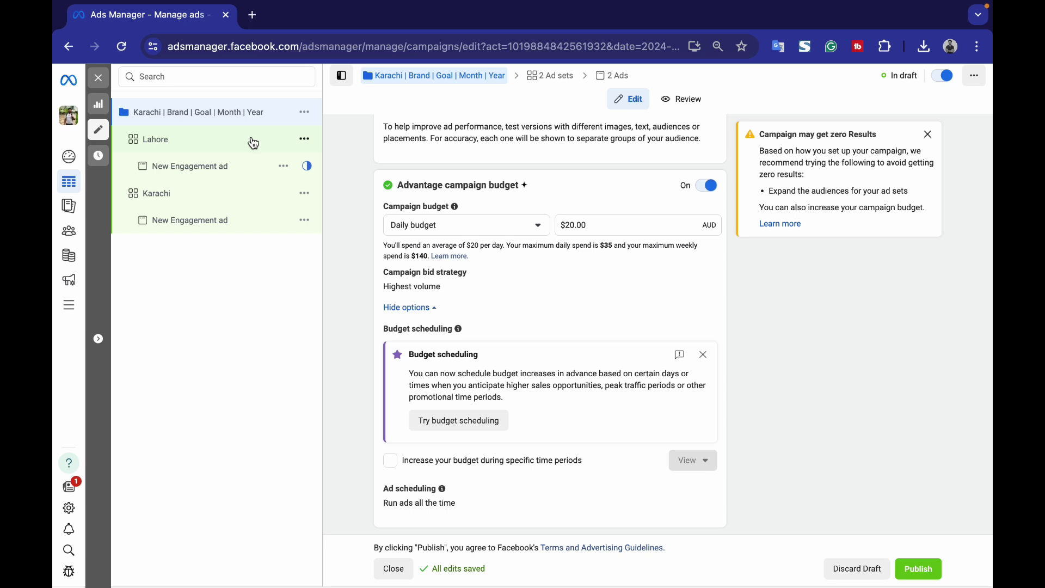
pyautogui.click(707, 186)
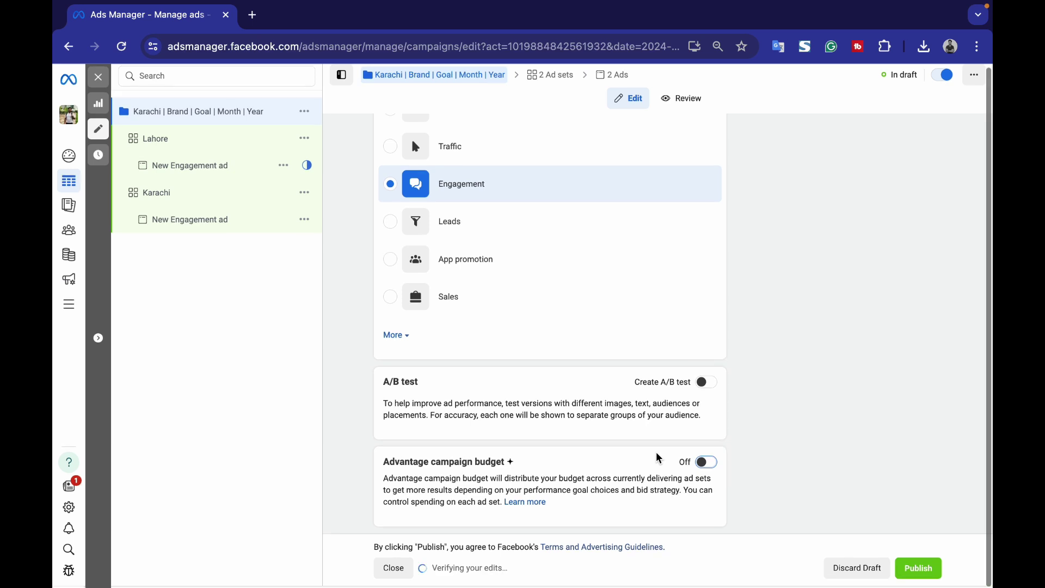
# - Rename the Lahore ad set as "Lahore | AGE | Month Year | TYPE"
pyautogui.click(225, 152)
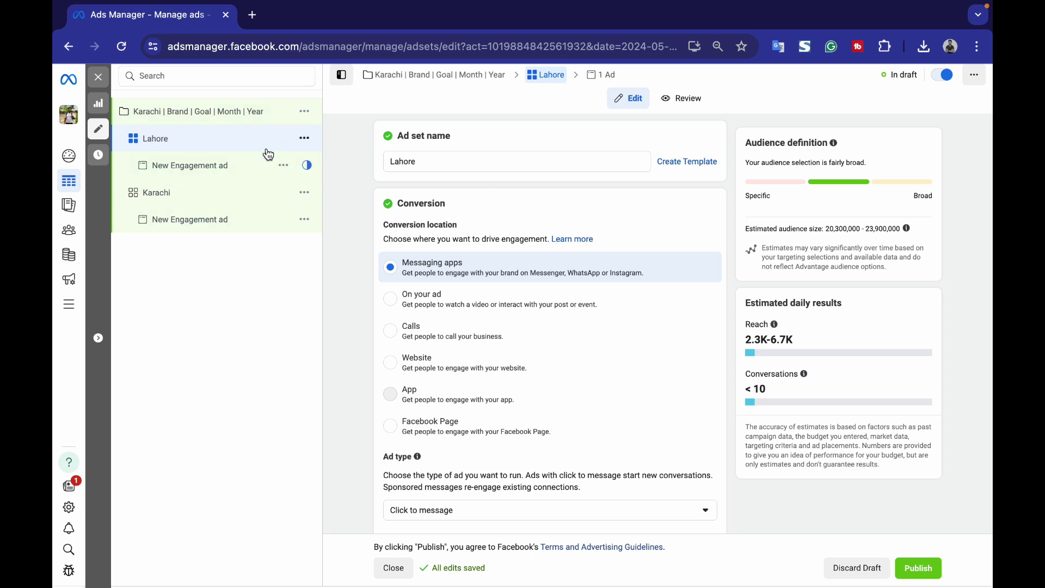
pyautogui.doubleClick(467, 162)
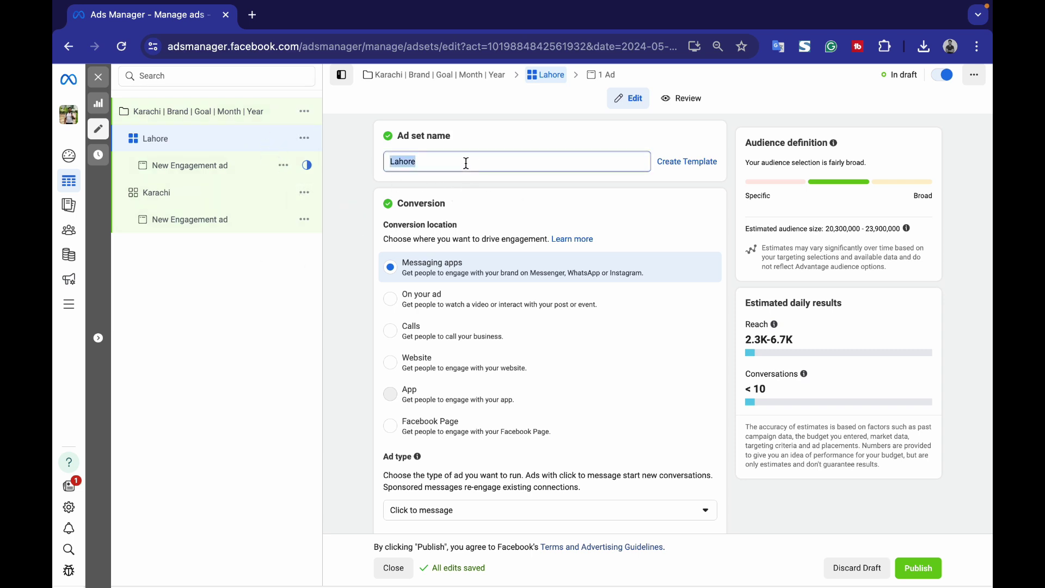
pyautogui.write('Lahore')
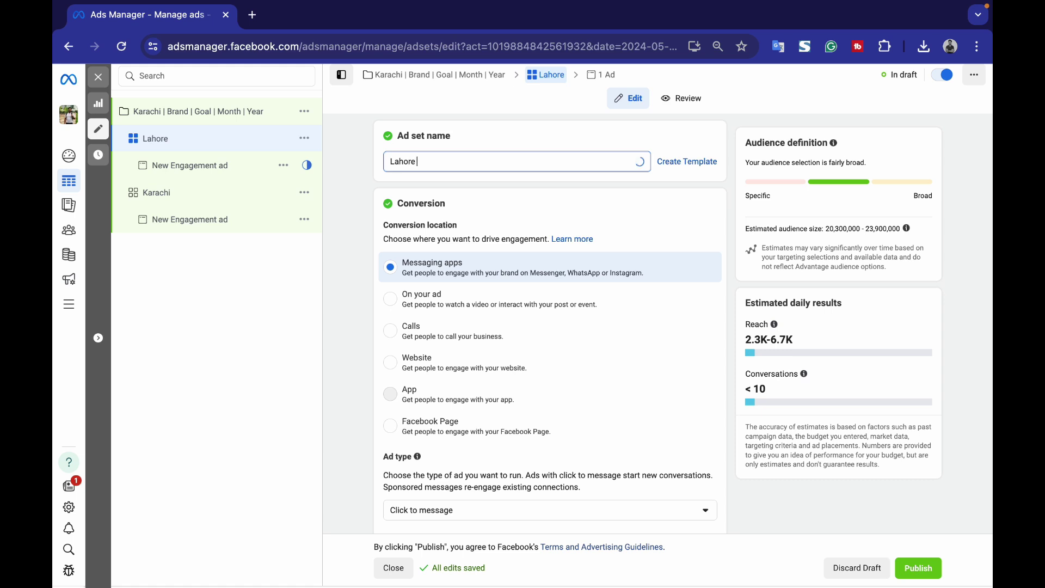
pyautogui.write(' | AGE')
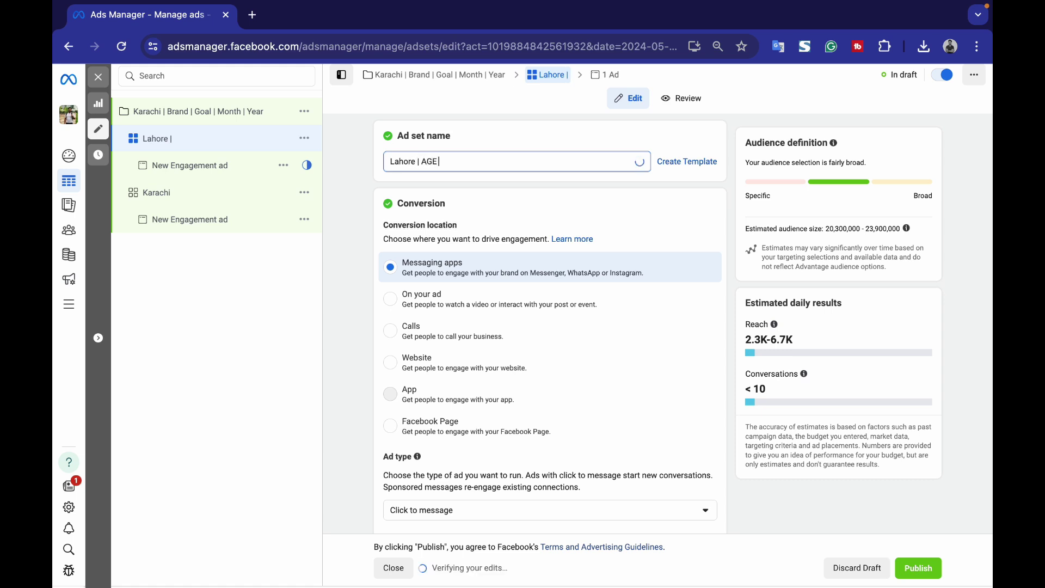
pyautogui.write(' | M')
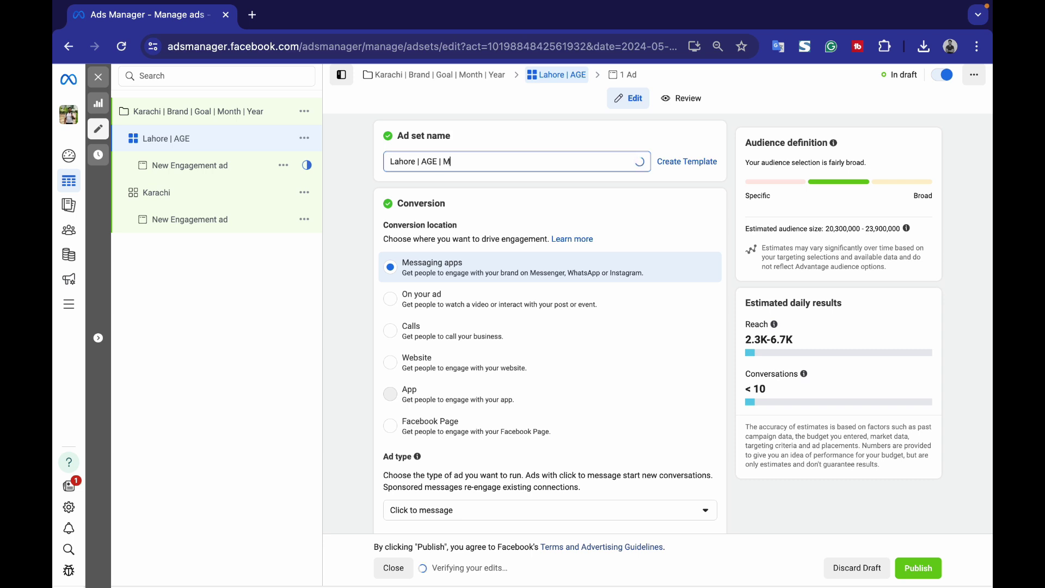
pyautogui.write('onth Year')
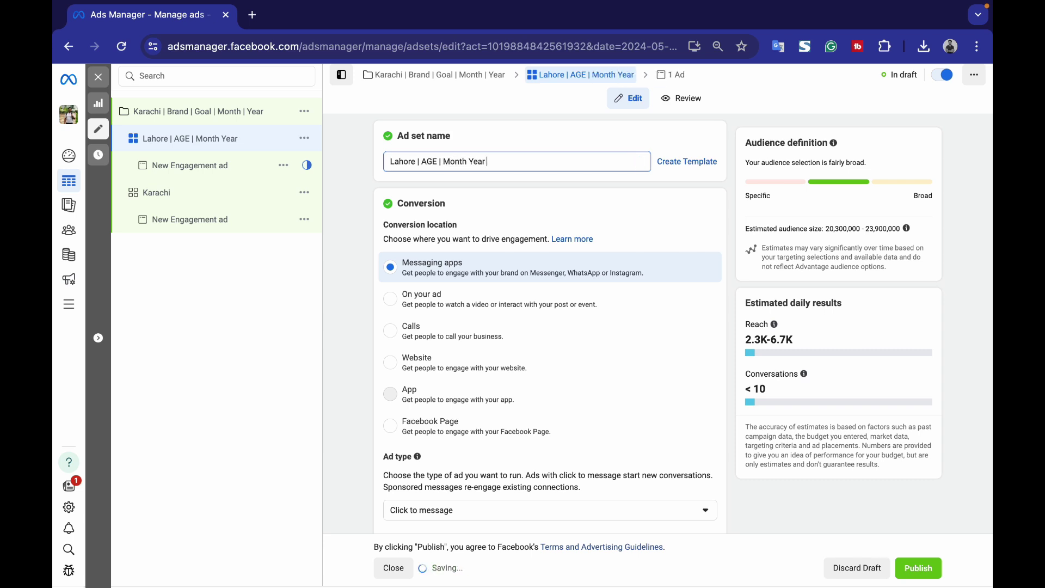
pyautogui.write(' | TYPE')
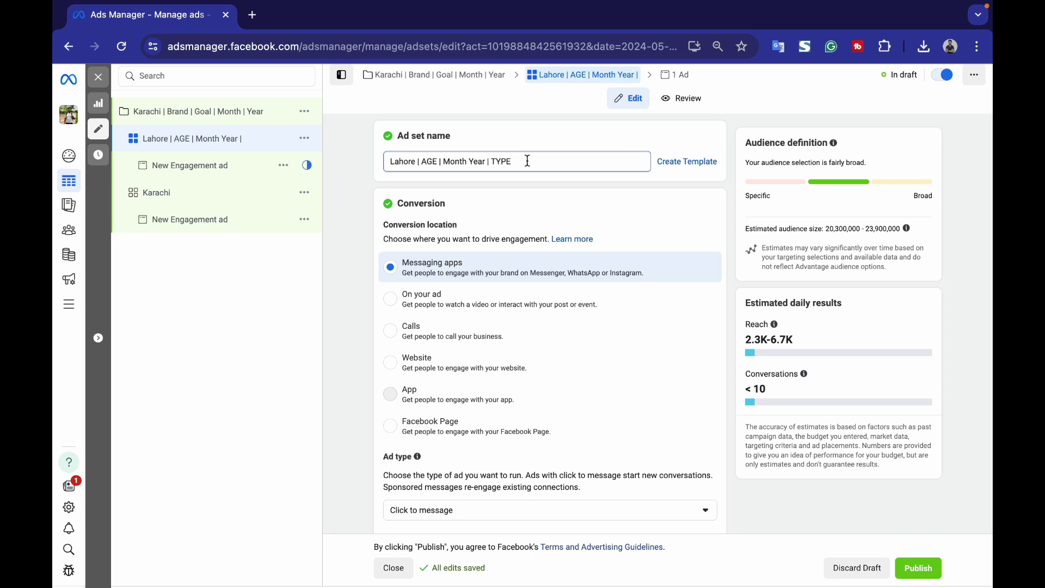
pyautogui.tripleClick(492, 164)
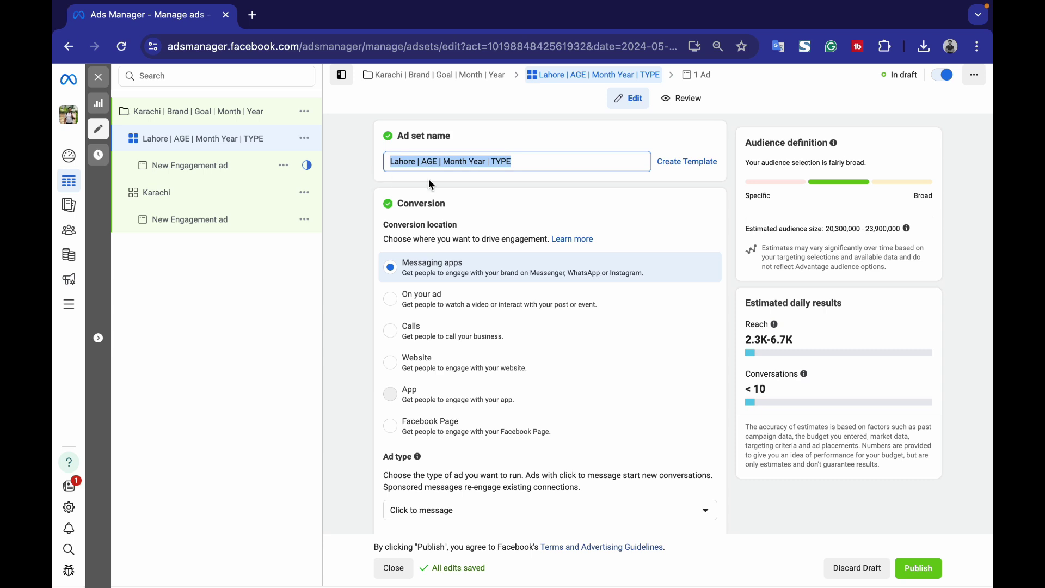
pyautogui.doubleClick(496, 162)
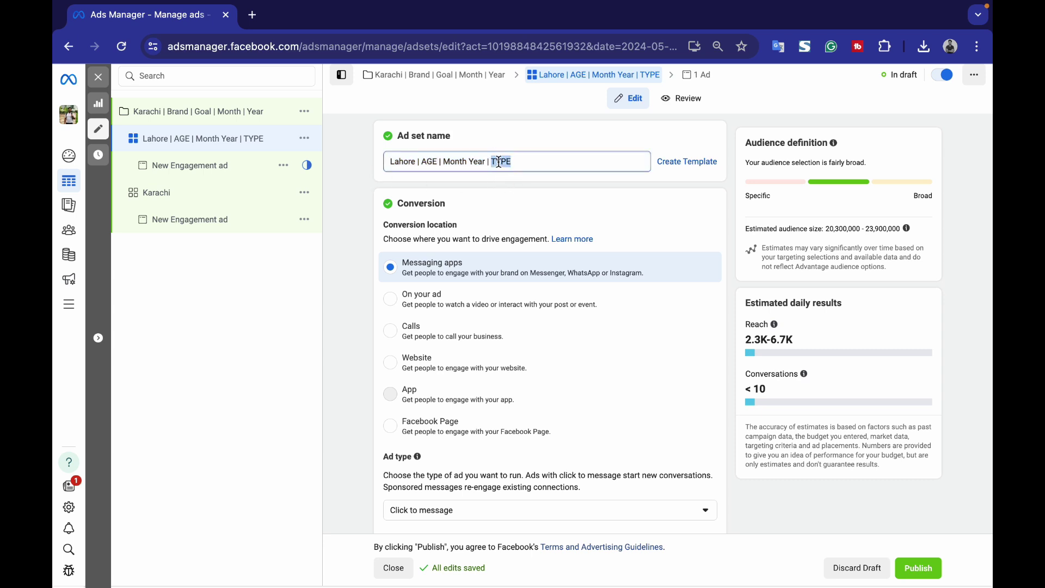
# - Rename the Lahore ad set as "Lahore | 18-65+ | May 2024 | AI Advantage+"
pyautogui.click(526, 162)
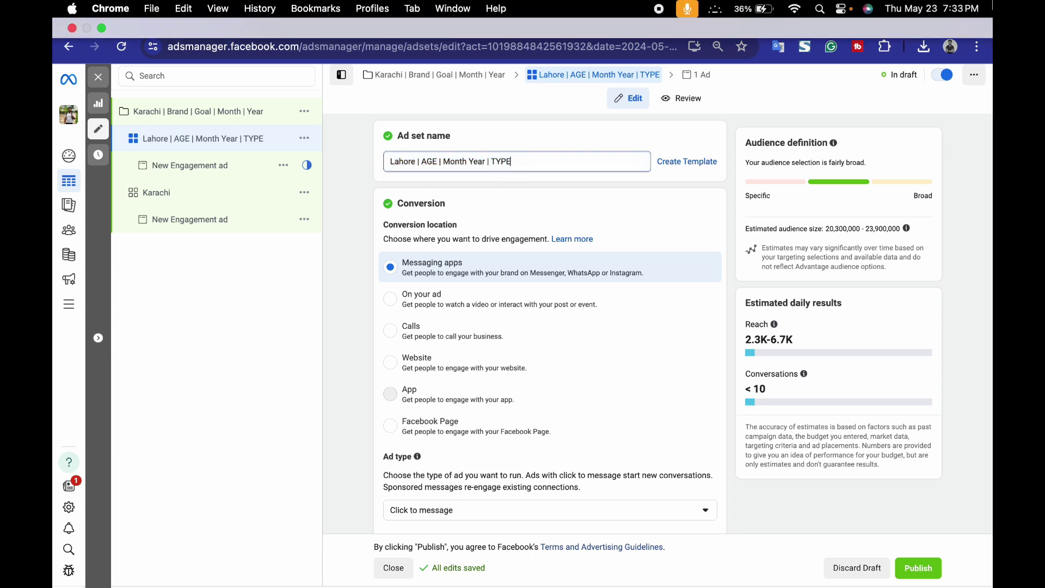
pyautogui.doubleClick(456, 163)
pyautogui.write('May')
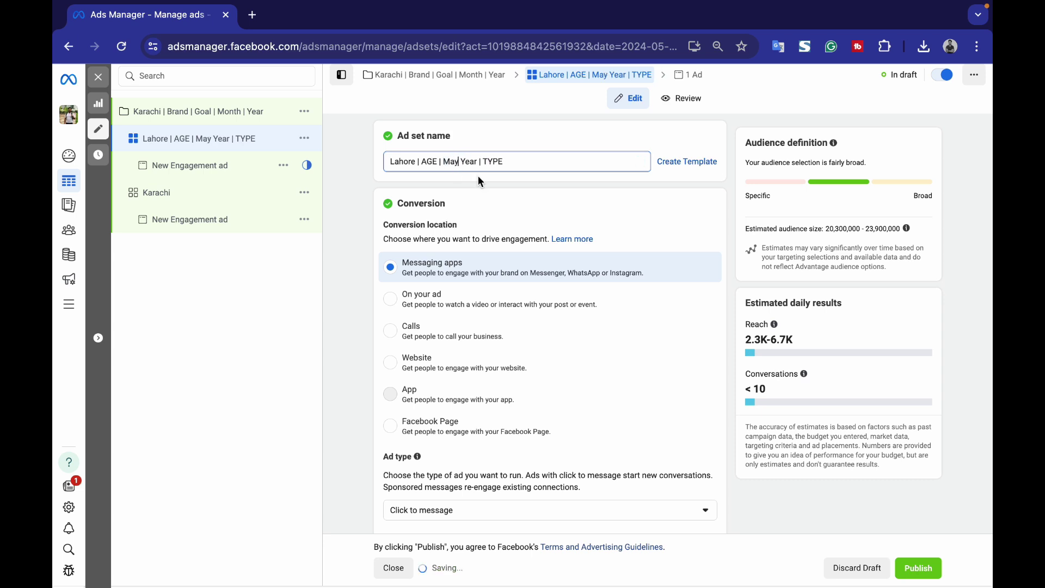
pyautogui.doubleClick(470, 162)
pyautogui.write('2024')
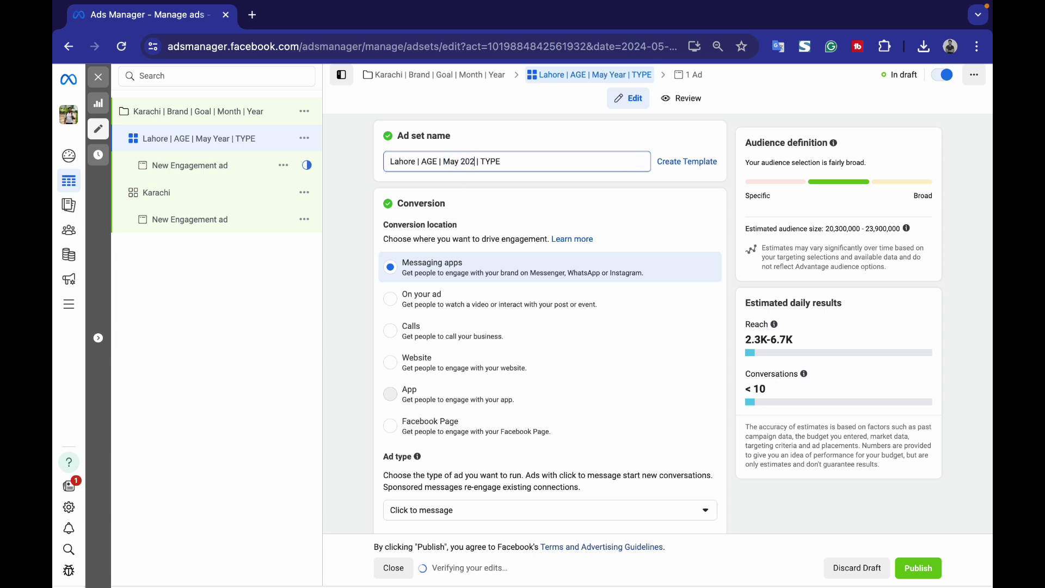
pyautogui.doubleClick(429, 162)
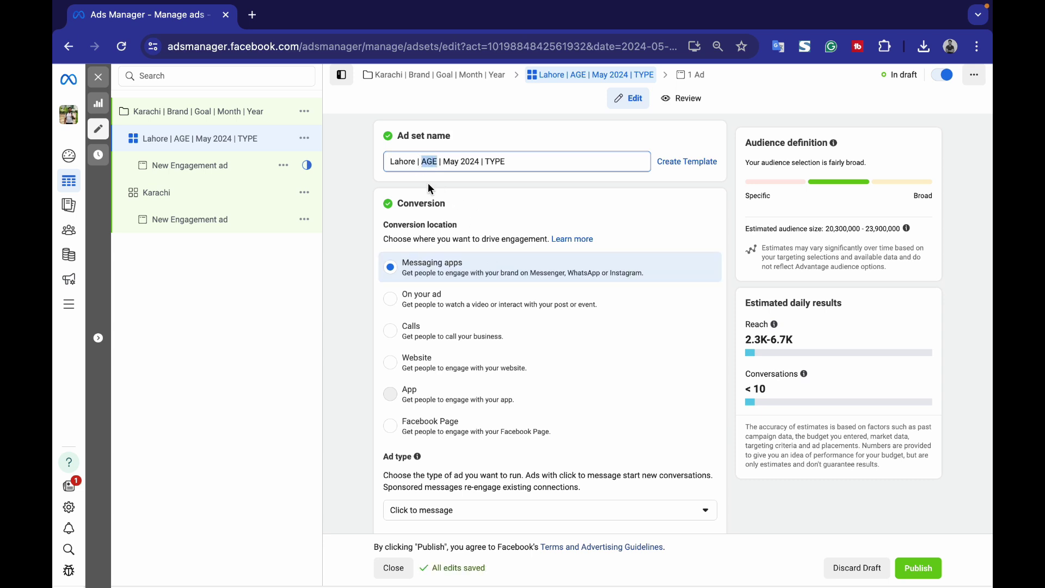
pyautogui.write('1')
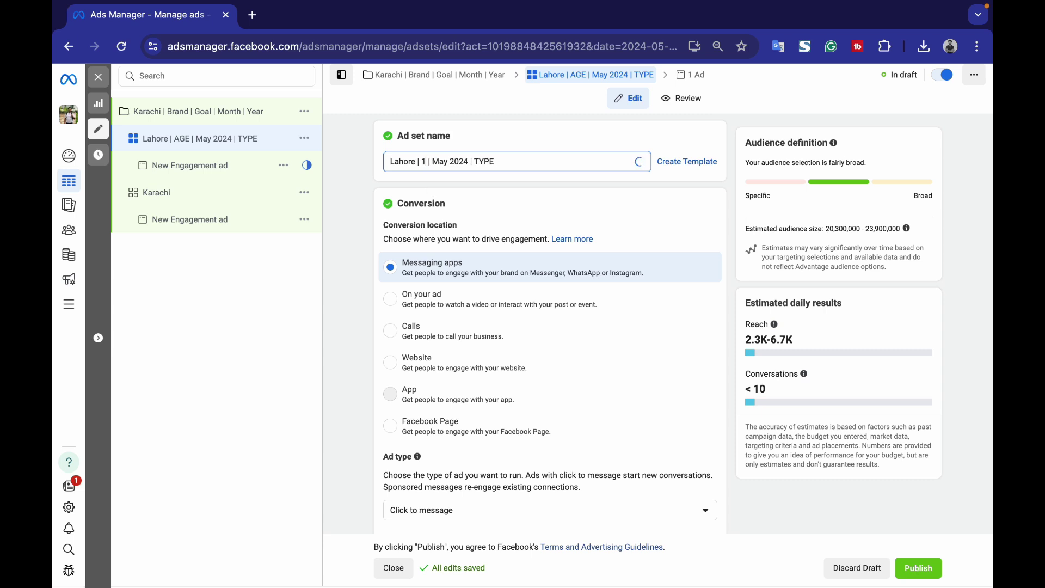
pyautogui.write('8-6')
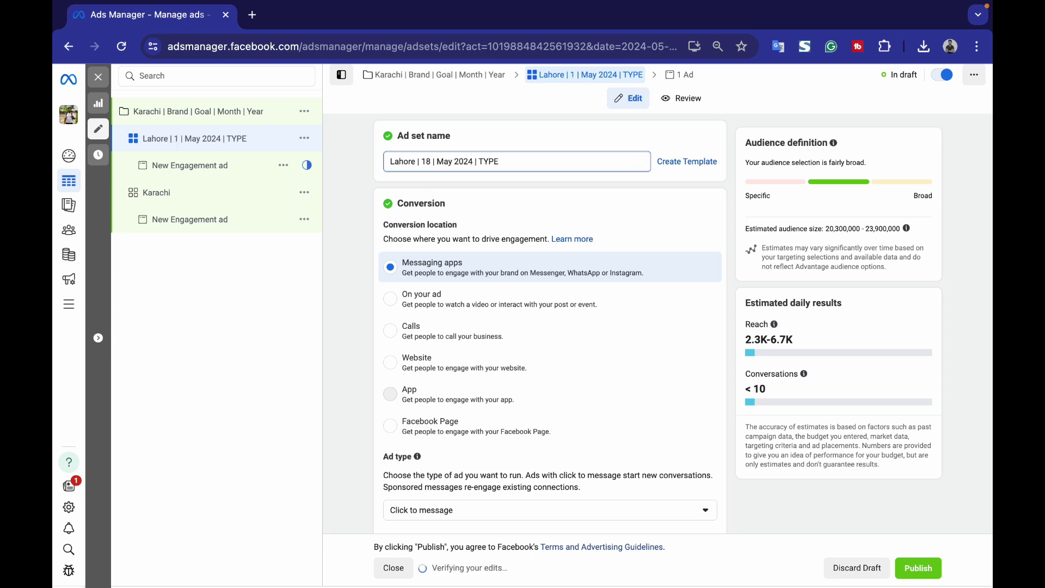
pyautogui.write('5+')
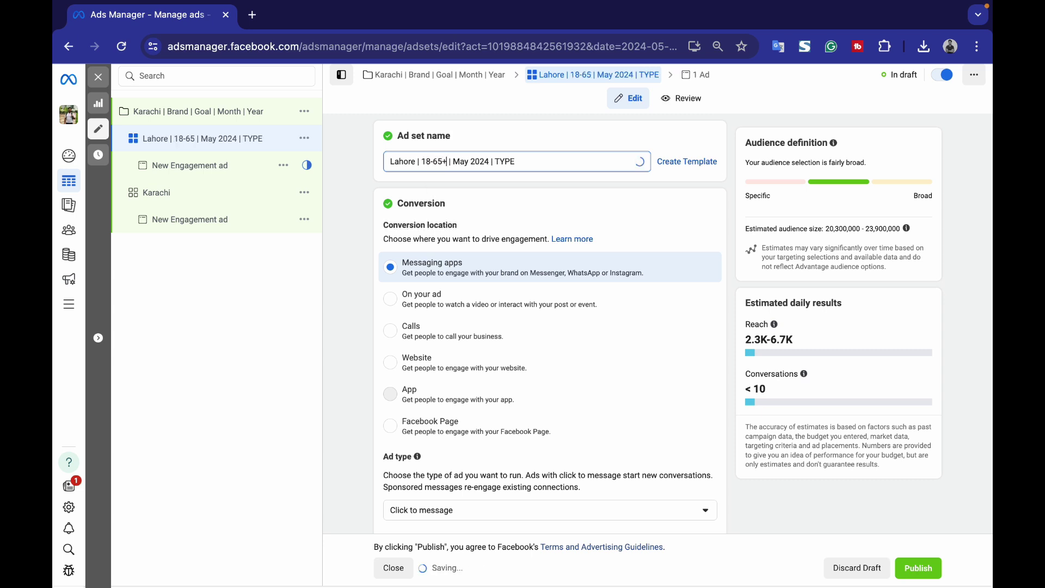
pyautogui.doubleClick(501, 162)
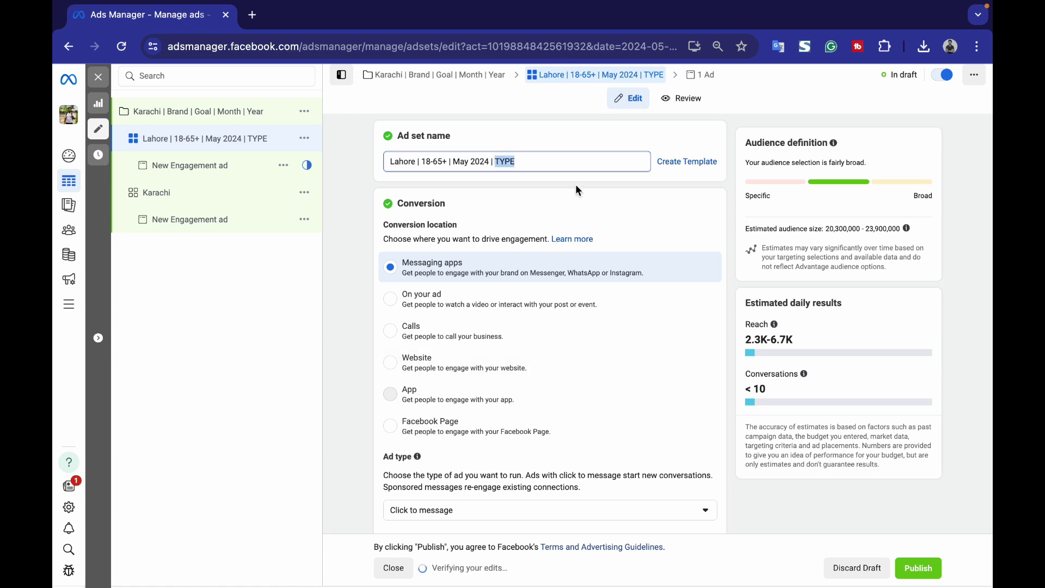
pyautogui.write('AI')
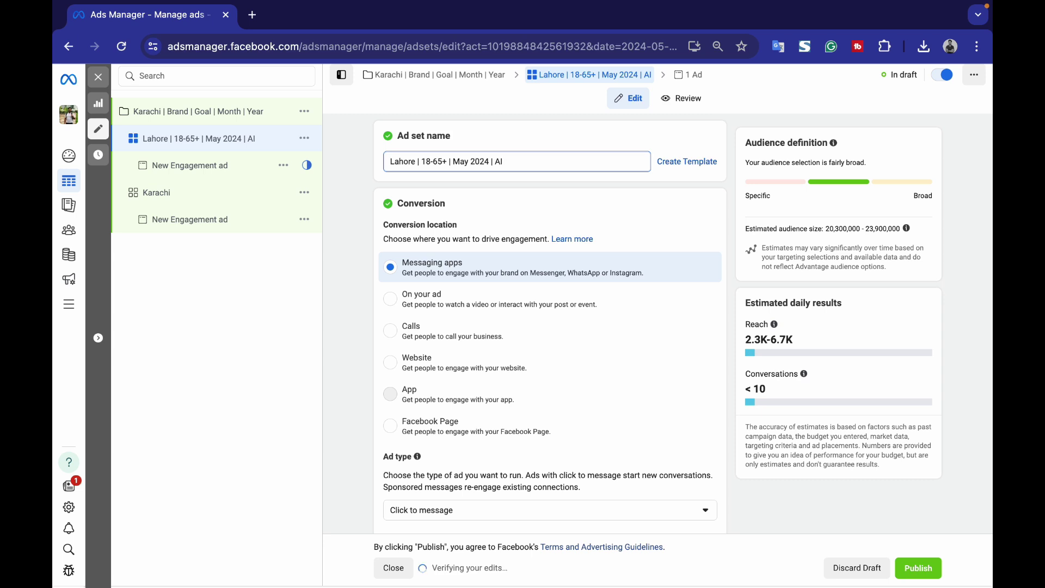
pyautogui.write(' Advantage+')
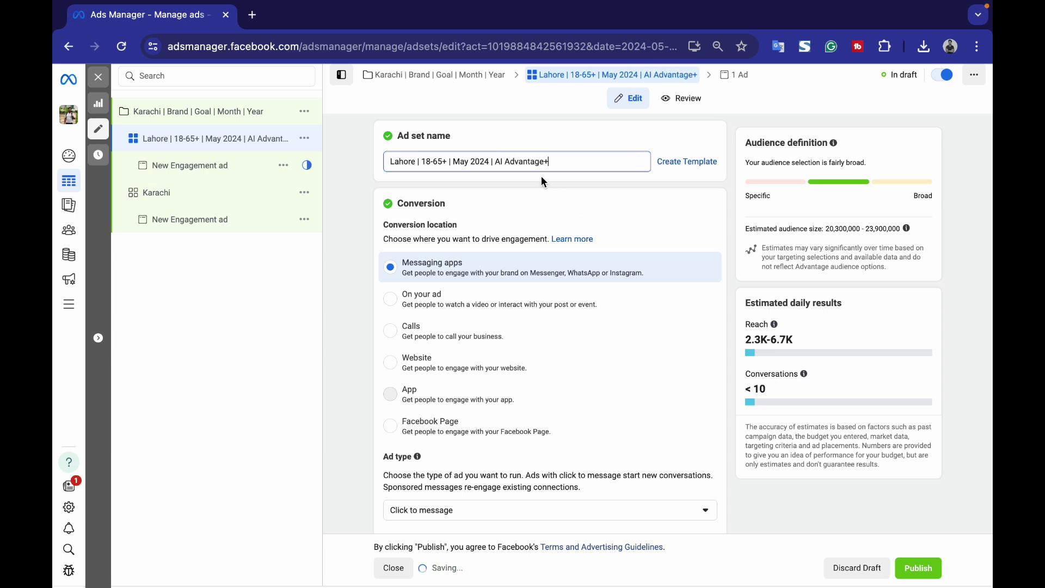
# - Deselect Messenger and Instagram so that WhatsApp is the Lahore ad set's only messaging app destination
pyautogui.scroll(-1, 486, 257)
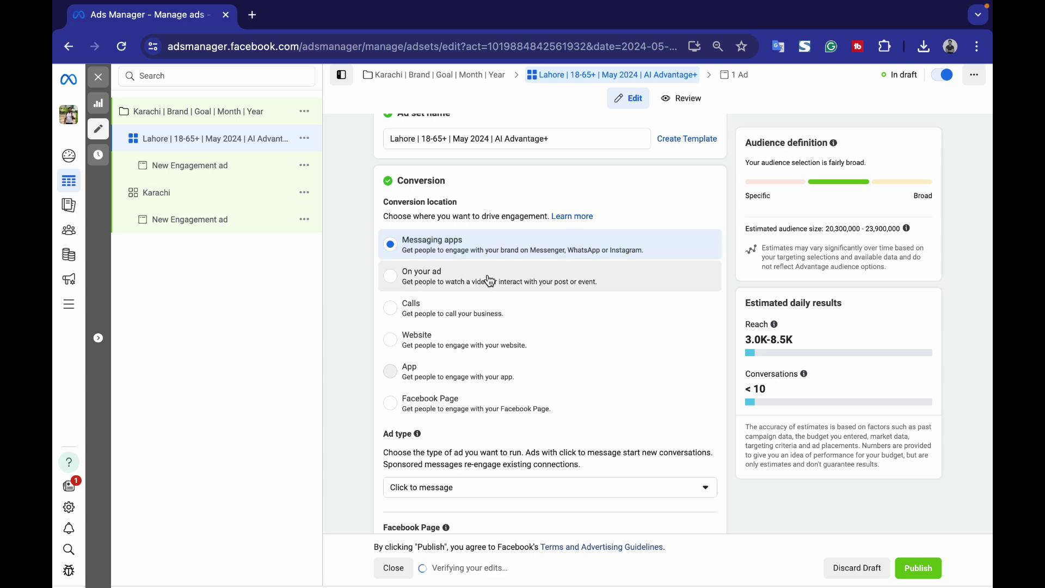
pyautogui.scroll(-7, 487, 266)
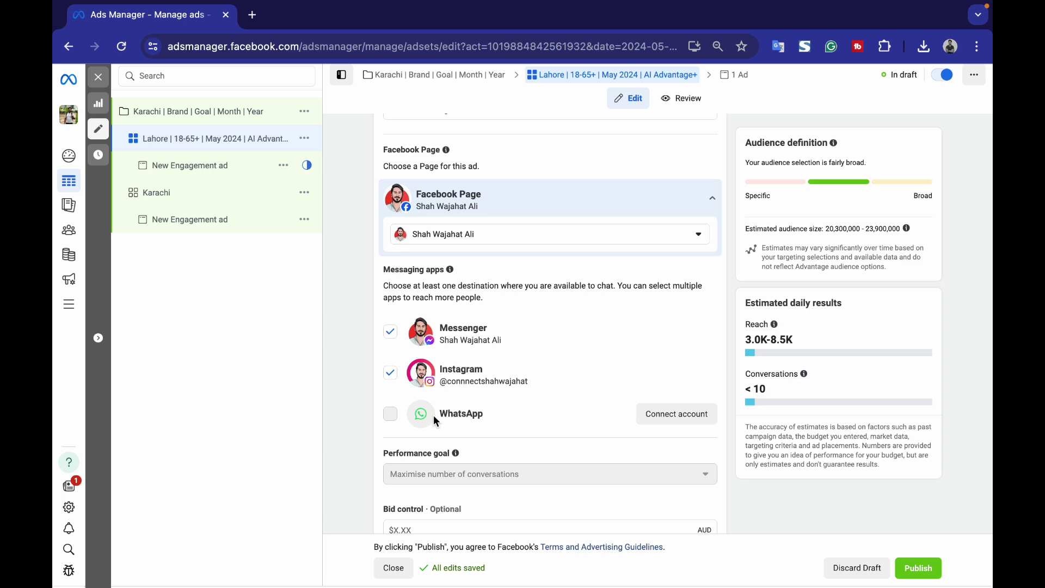
pyautogui.click(391, 373)
pyautogui.click(392, 373)
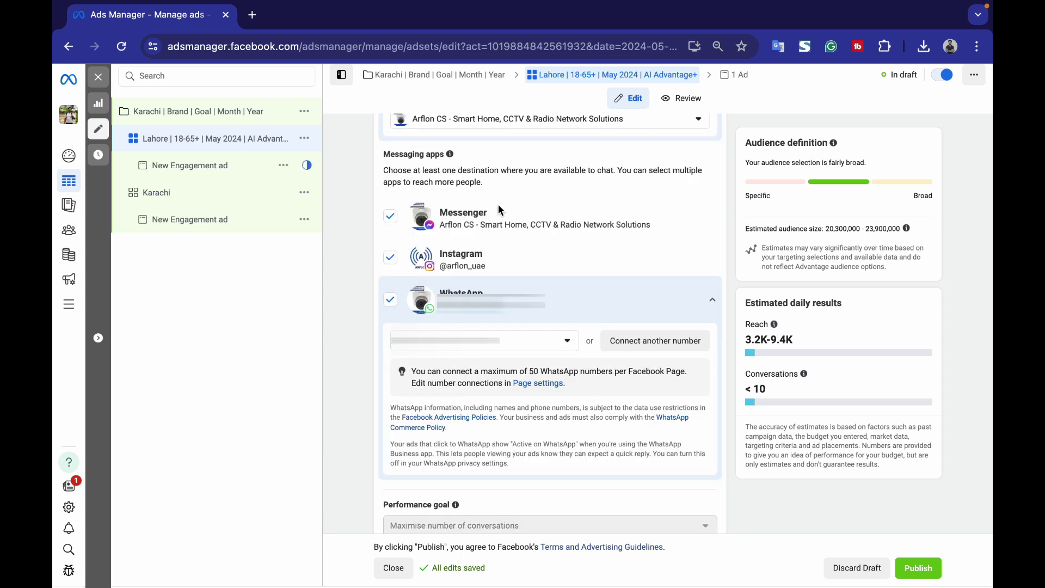
pyautogui.click(390, 216)
pyautogui.click(391, 269)
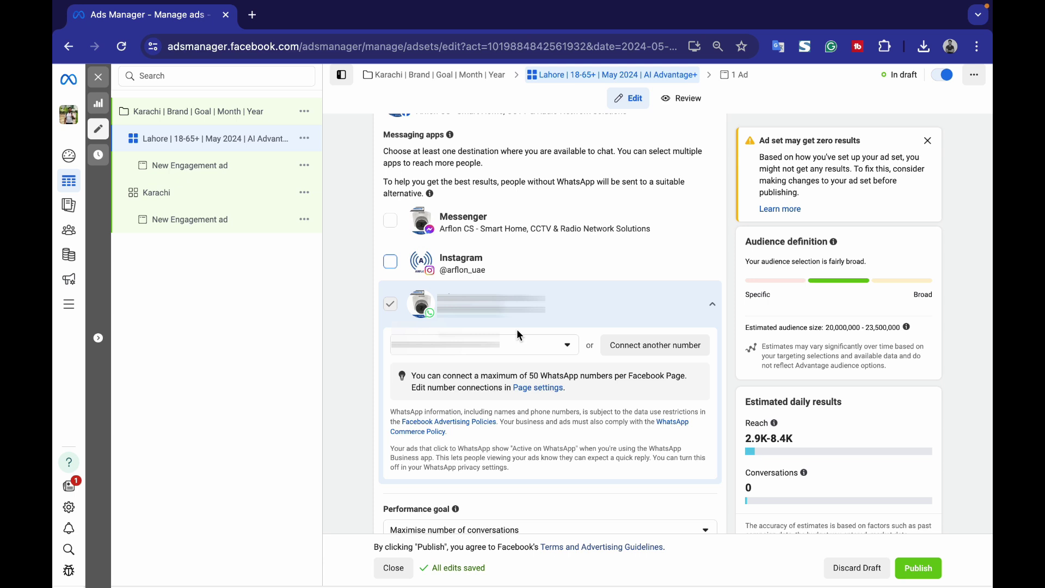
# - Choose Maximise number of conversations as the performance goal and expand the additional conversion settings
pyautogui.scroll(-4, 627, 427)
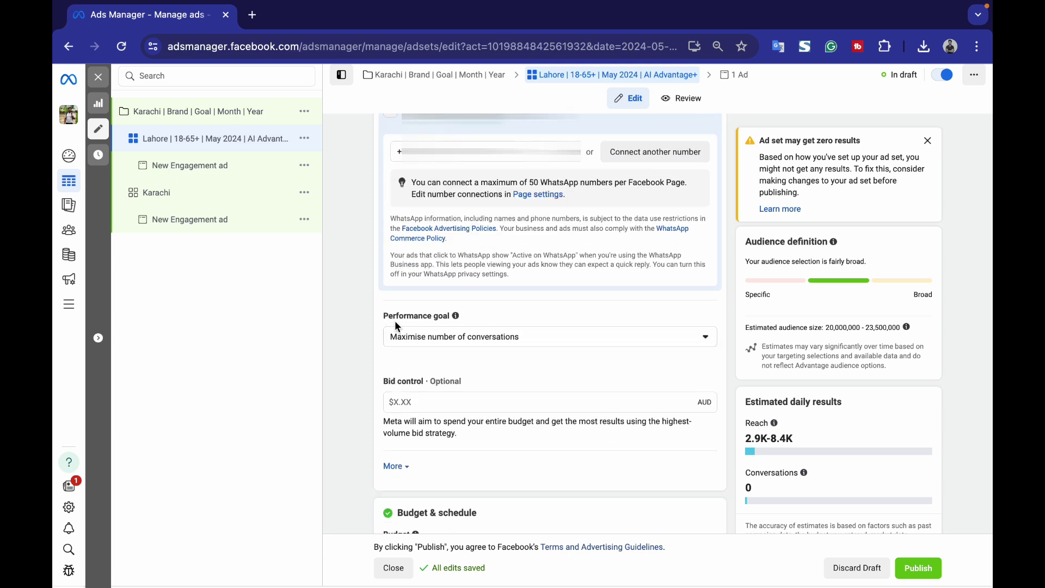
pyautogui.click(458, 337)
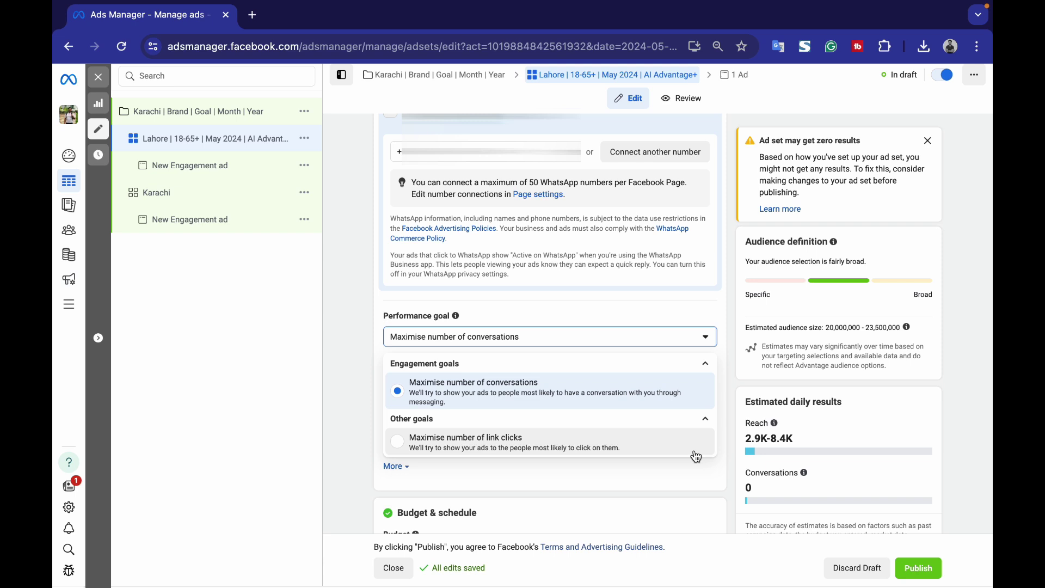
pyautogui.click(596, 408)
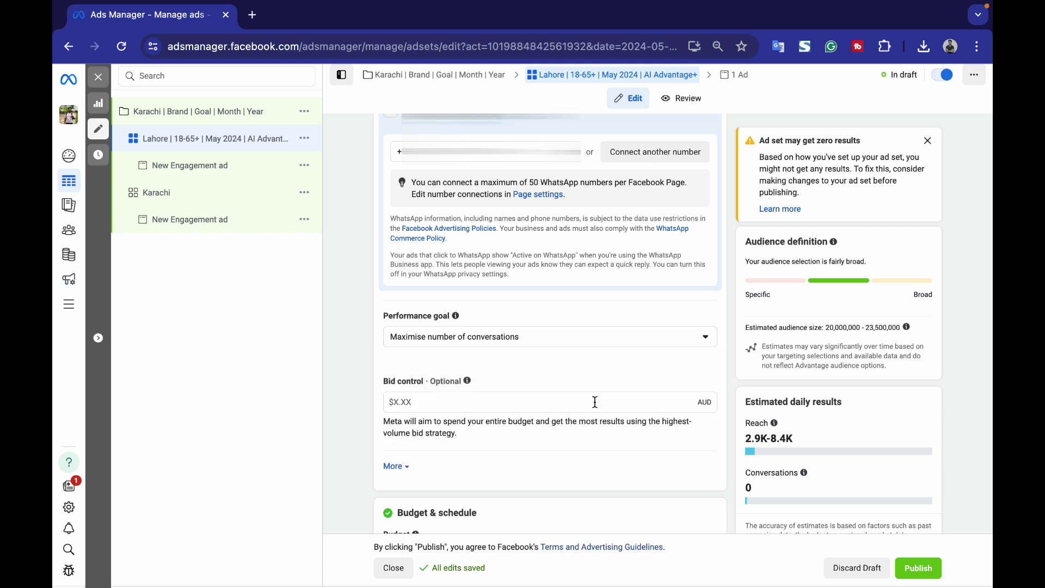
pyautogui.scroll(-5, 595, 401)
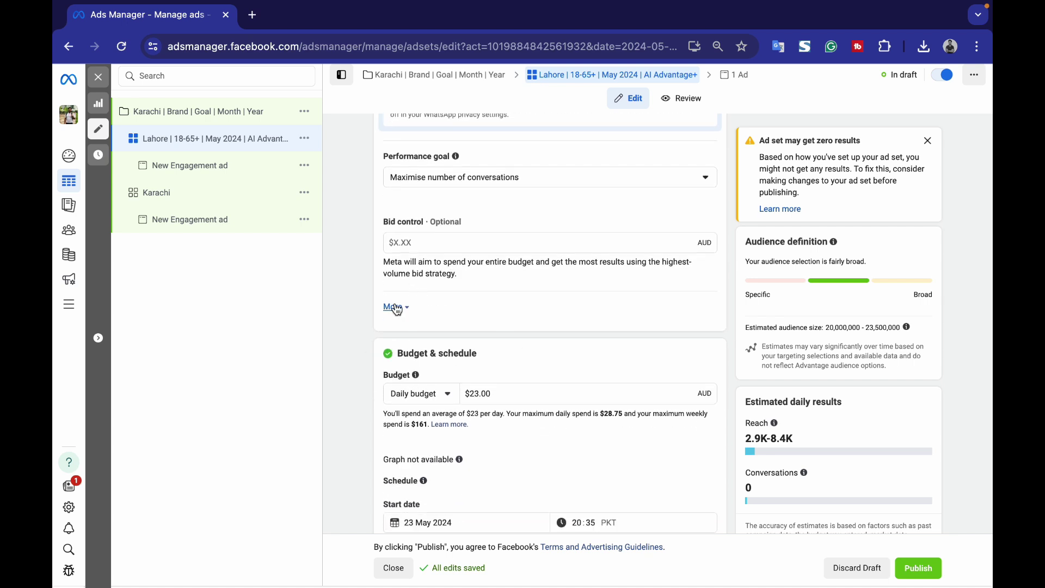
pyautogui.click(396, 308)
# - Set the Lahore ad set's daily budget to 2.50 AUD
pyautogui.scroll(-5, 504, 305)
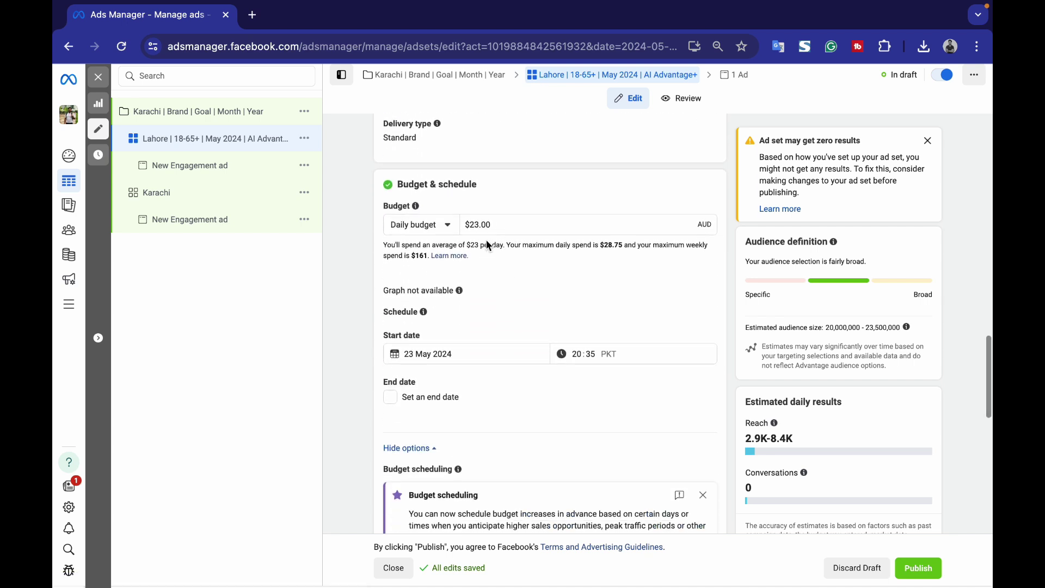
pyautogui.click(472, 225)
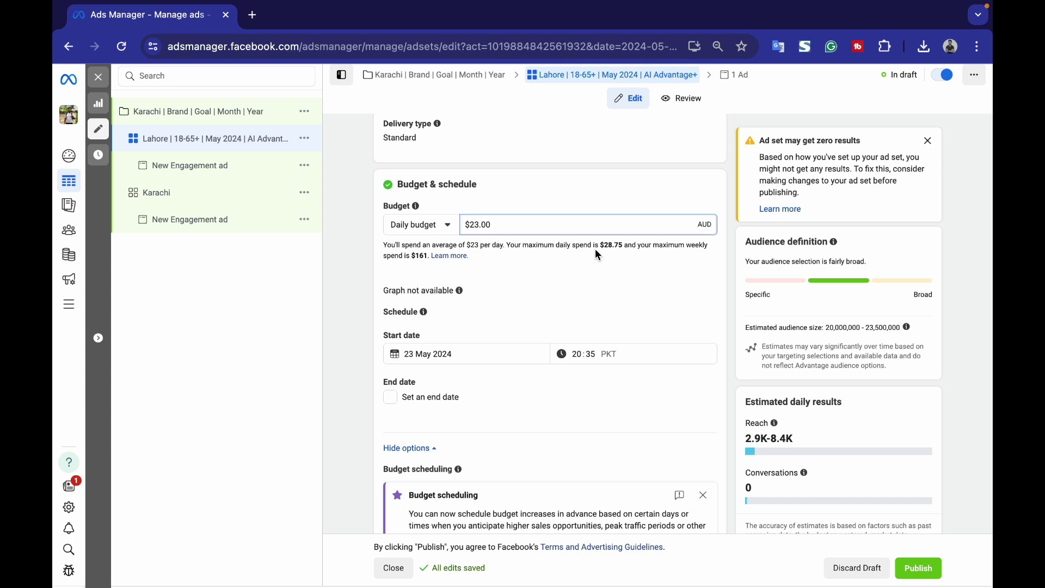
pyautogui.hotkey('shift', 'Left')
pyautogui.hotkey('shift', 'Right')
pyautogui.write('2')
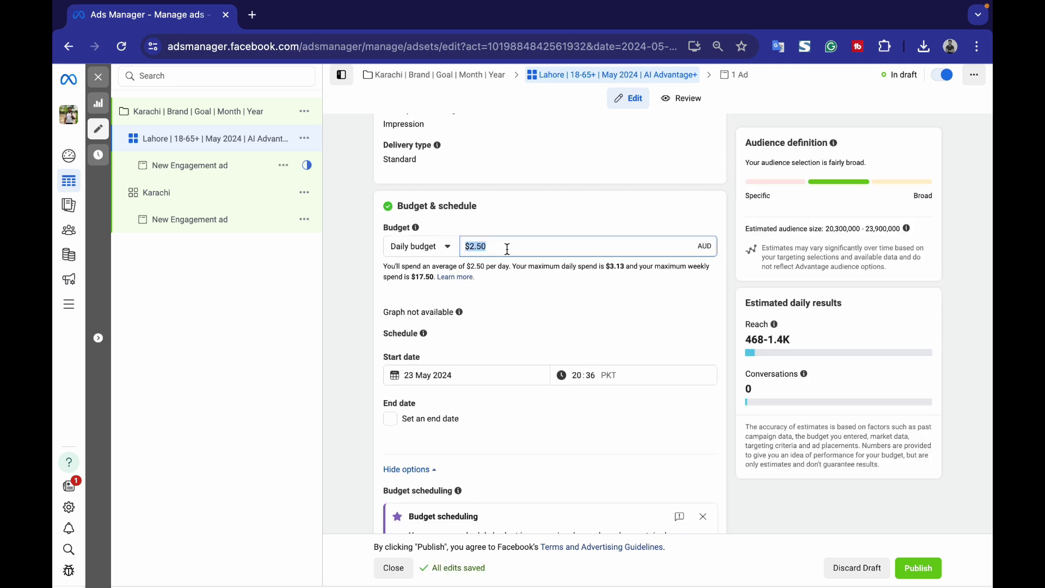
pyautogui.write('2.5')
pyautogui.click(570, 309)
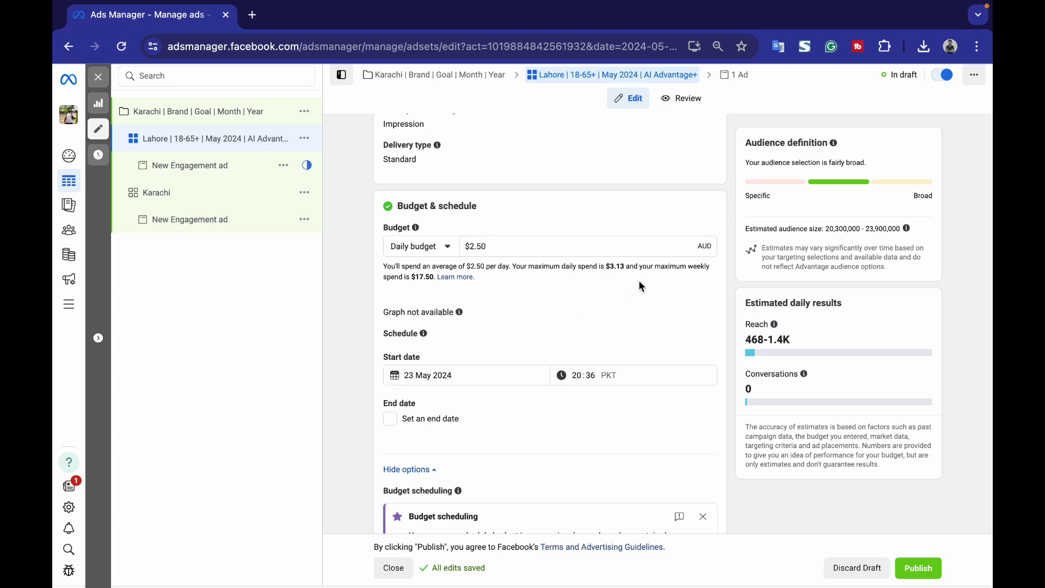
# - Look up the conversion "2.5 aud to pkr" on Google in a new browser tab, and return to Ads Manager
pyautogui.moveTo(719, 245); pyautogui.dragTo(692, 245)
pyautogui.click(702, 248)
pyautogui.doubleClick(704, 250)
pyautogui.click(252, 14)
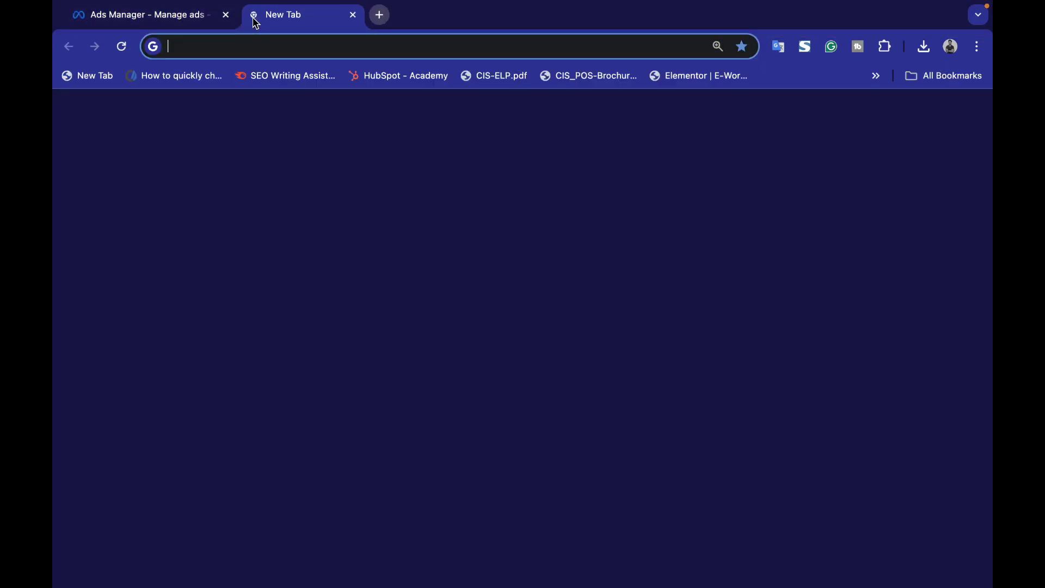
pyautogui.write('2.5 a')
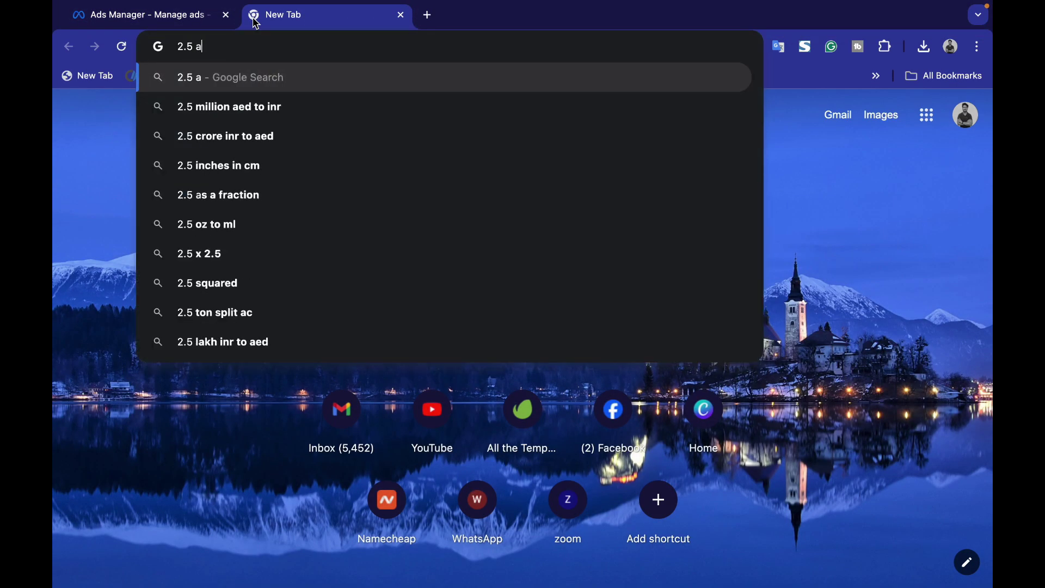
pyautogui.write('ud to pkr')
pyautogui.press('Return')
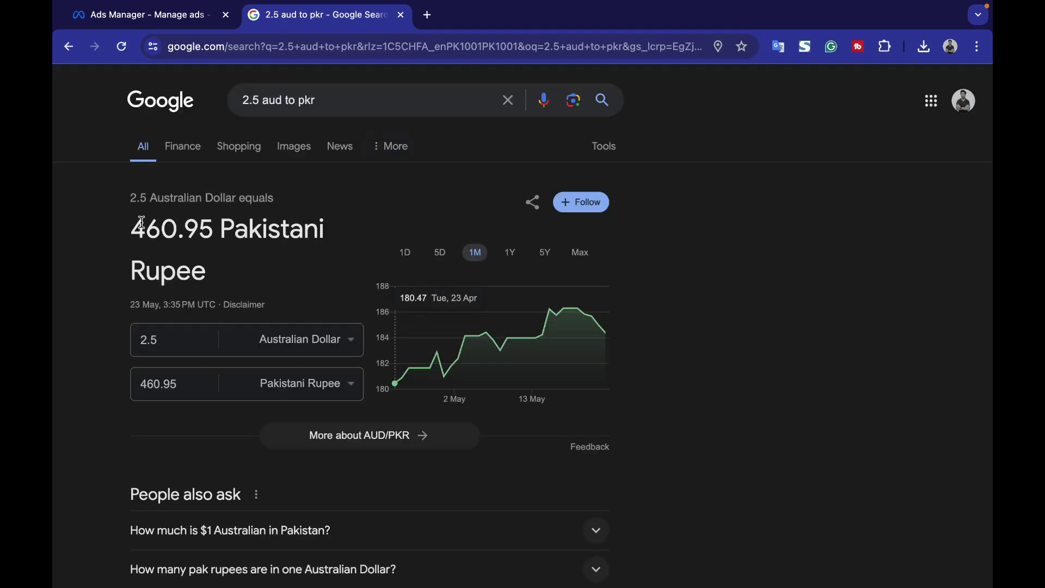
pyautogui.moveTo(146, 228); pyautogui.dragTo(296, 255)
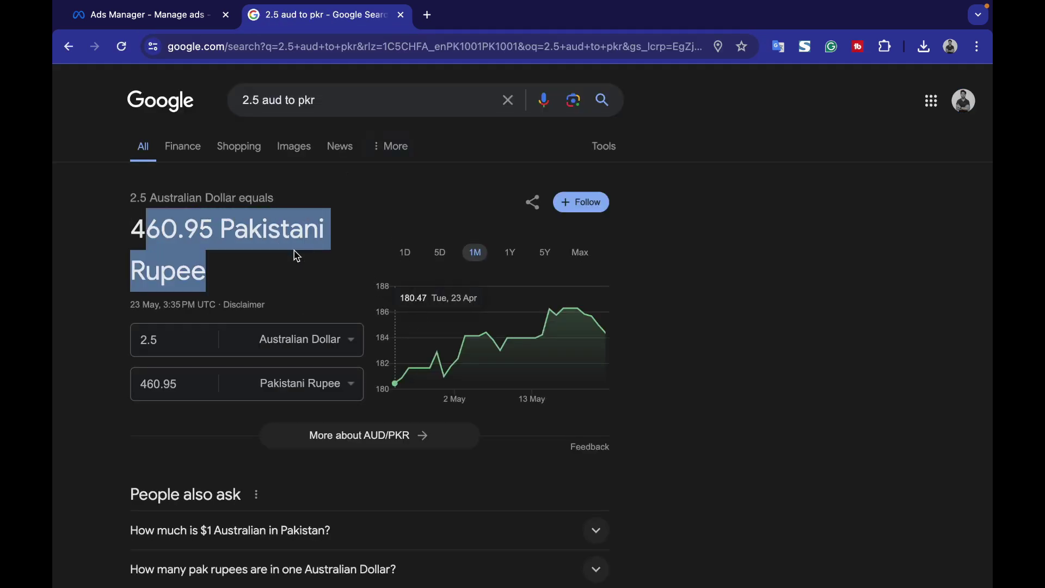
pyautogui.click(261, 115)
pyautogui.click(184, 18)
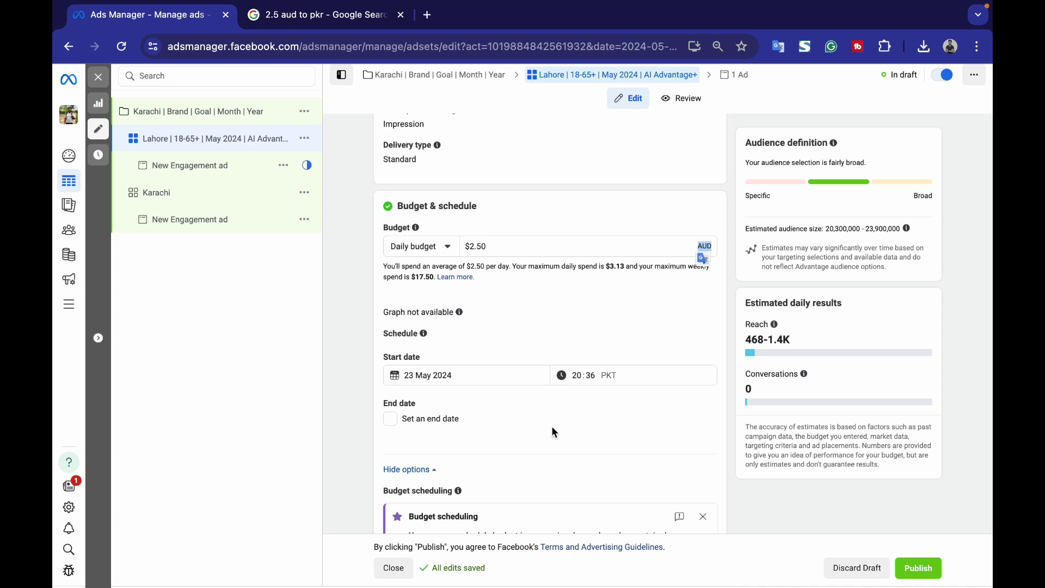
pyautogui.click(598, 342)
# - Replace Australia with Lahore, Punjab, Pakistan as the included location in the ad set's audience controls
pyautogui.scroll(-2, 695, 267)
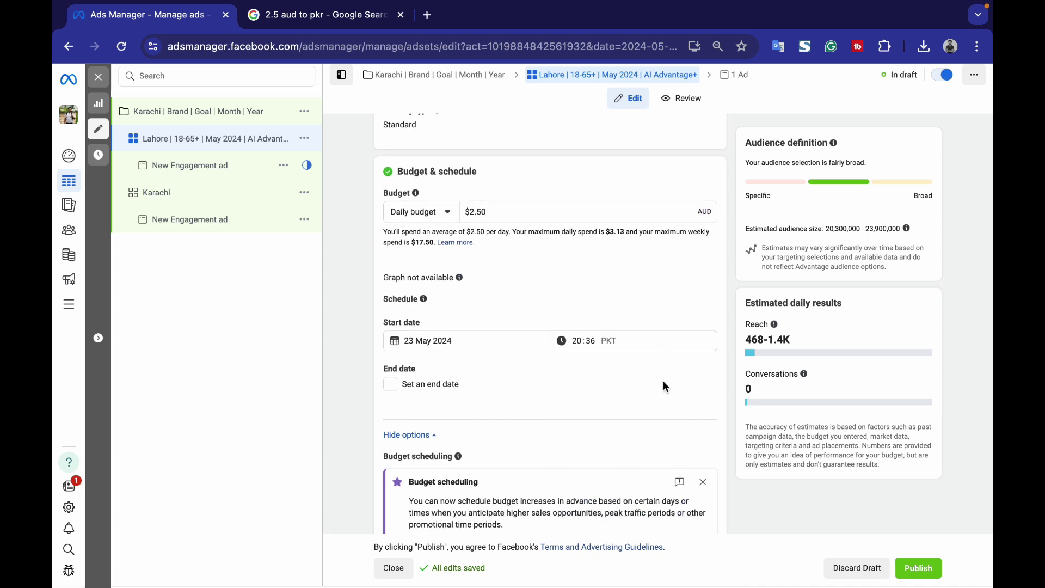
pyautogui.scroll(-10, 665, 385)
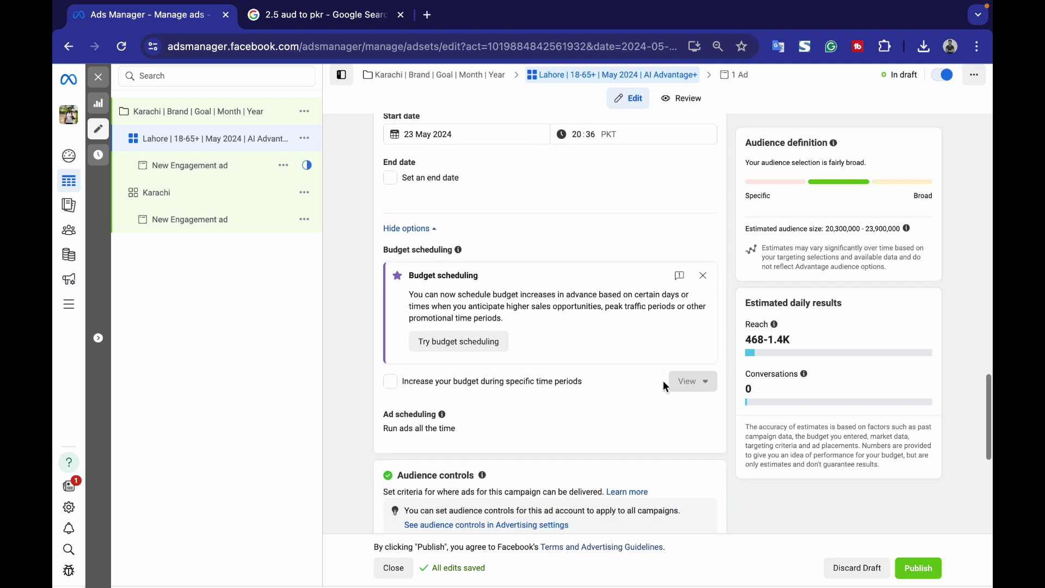
pyautogui.scroll(2, 663, 386)
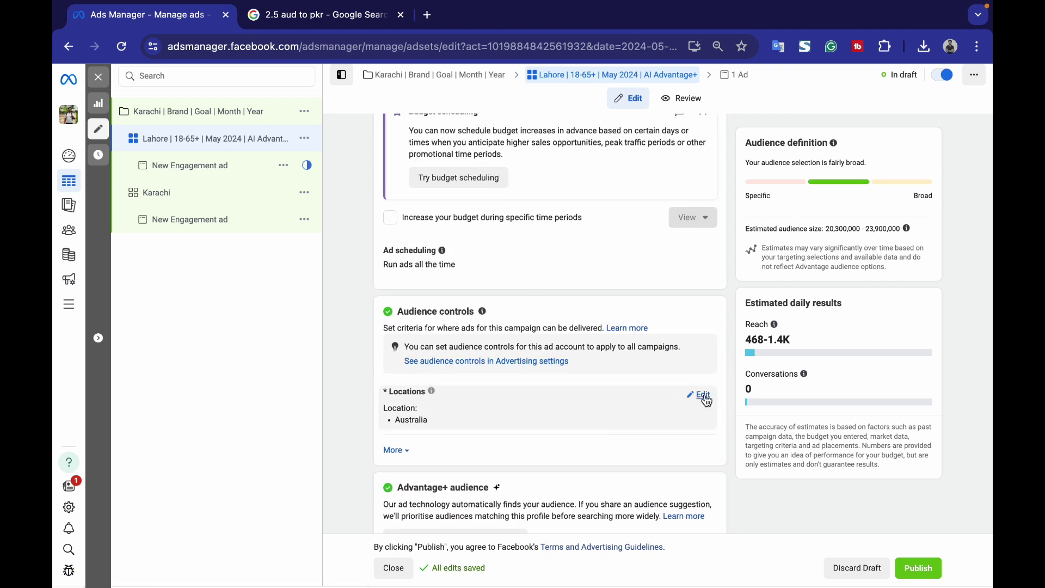
pyautogui.click(701, 399)
pyautogui.scroll(-1, 521, 467)
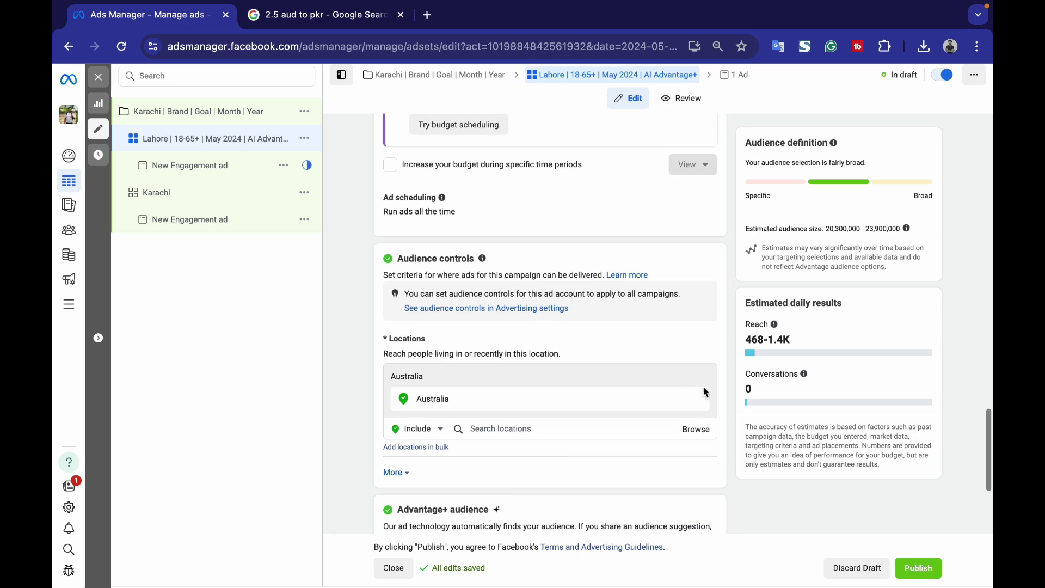
pyautogui.click(698, 398)
pyautogui.click(537, 403)
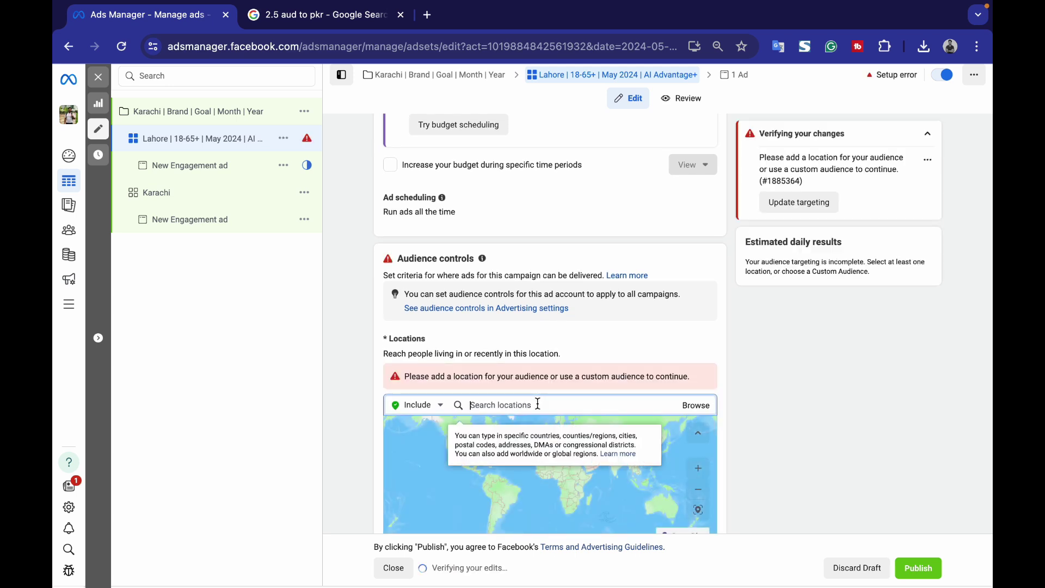
pyautogui.write('lahore')
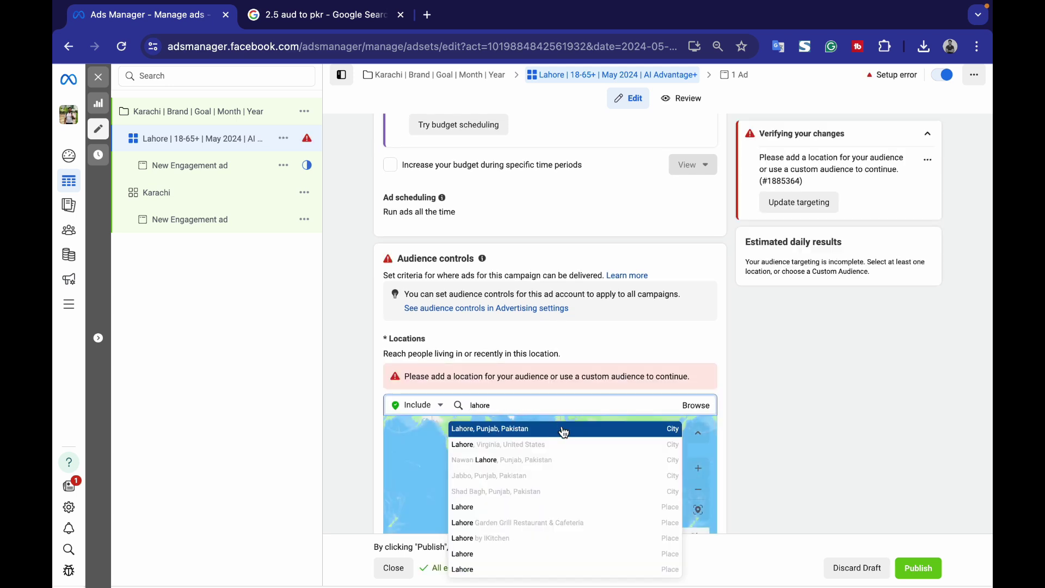
pyautogui.click(542, 429)
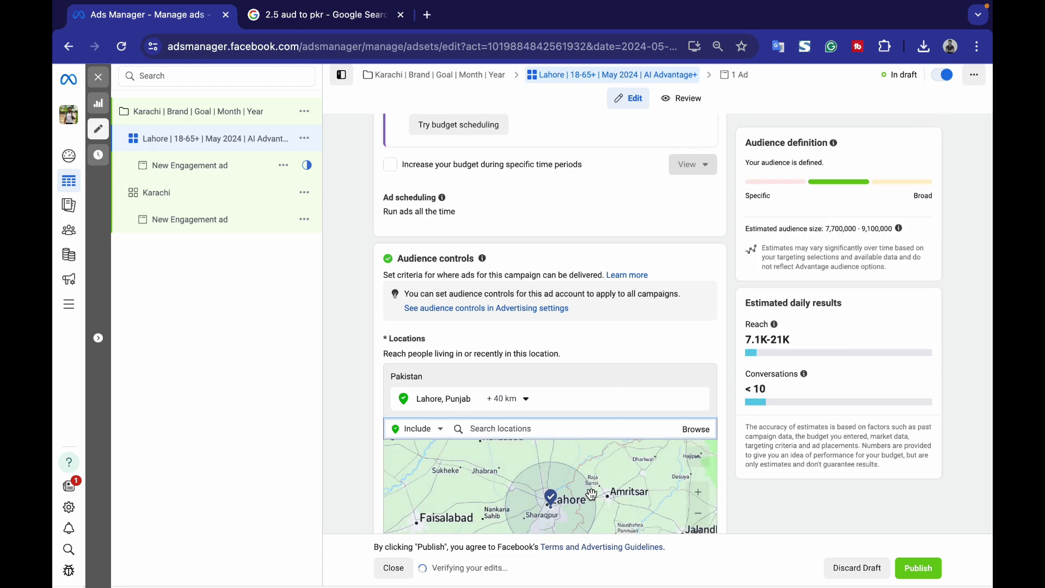
pyautogui.scroll(-1, 602, 430)
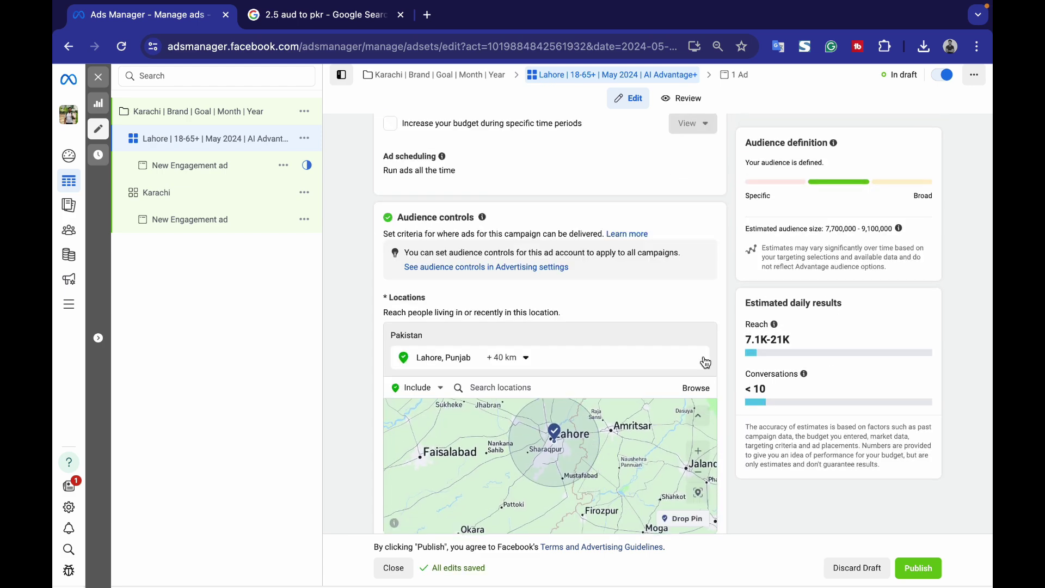
# - Review the Lahore ad set's Advantage+ audience section and bring the targeted radius around Lahore into view on the location map
pyautogui.scroll(1, 665, 292)
pyautogui.scroll(-5, 662, 340)
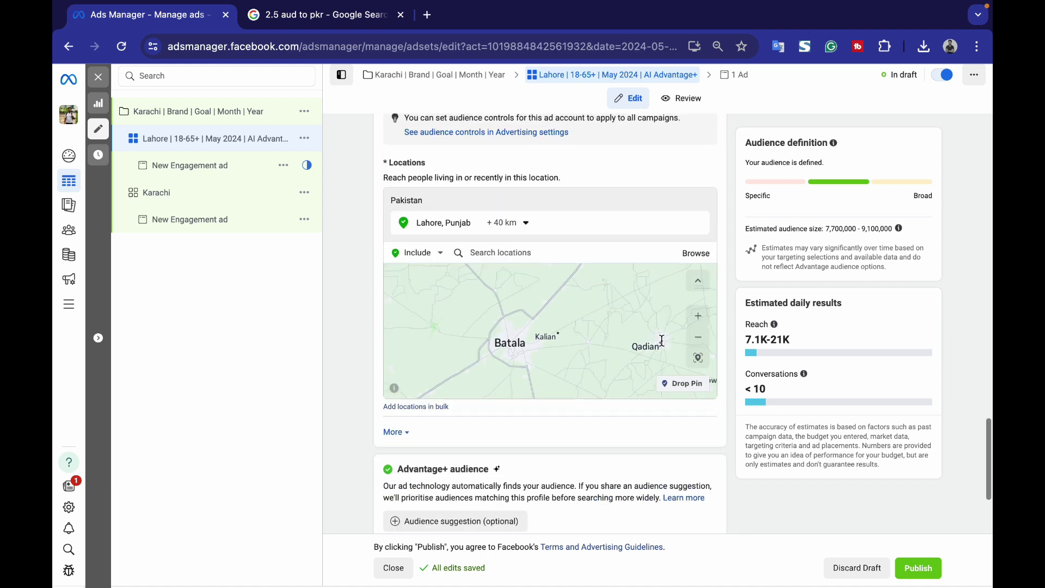
pyautogui.scroll(1, 700, 357)
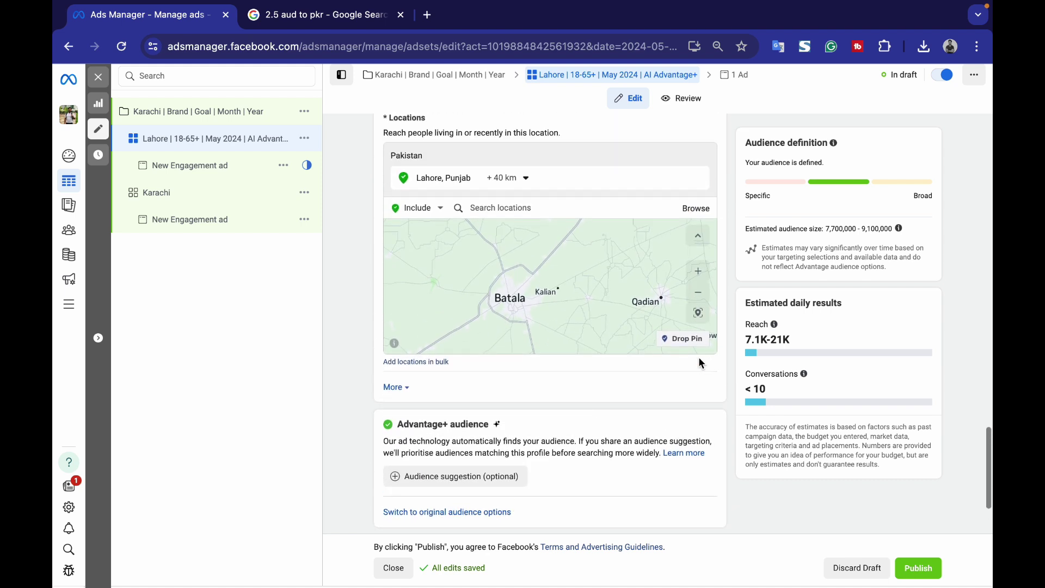
pyautogui.moveTo(398, 424); pyautogui.dragTo(507, 428)
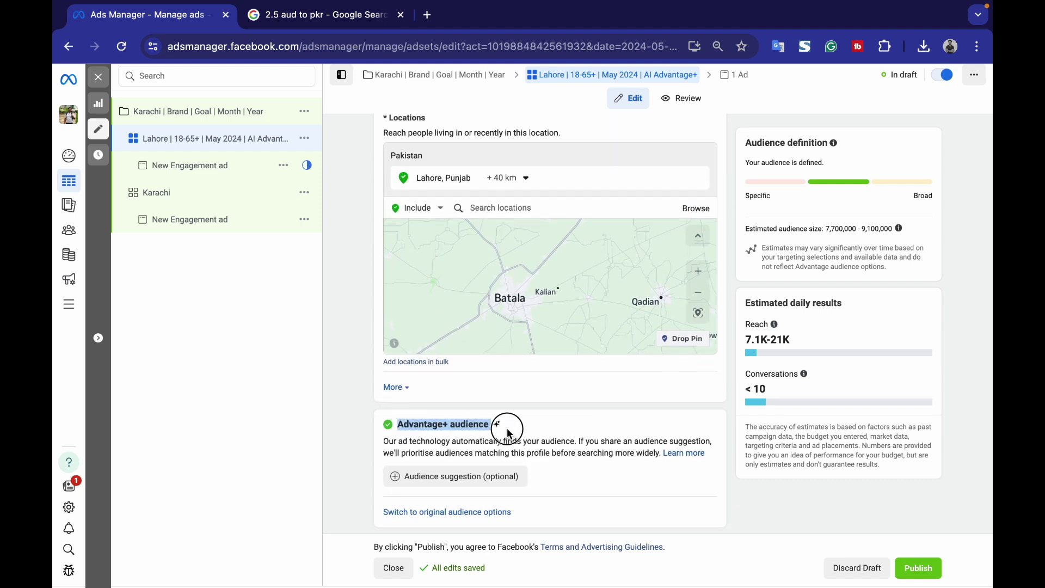
pyautogui.scroll(-1, 508, 427)
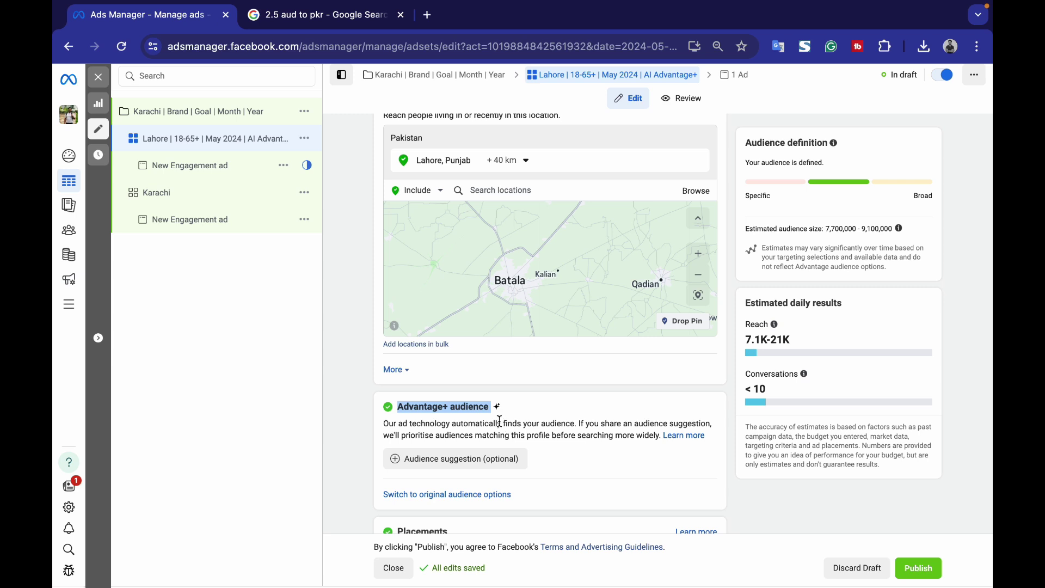
pyautogui.click(492, 412)
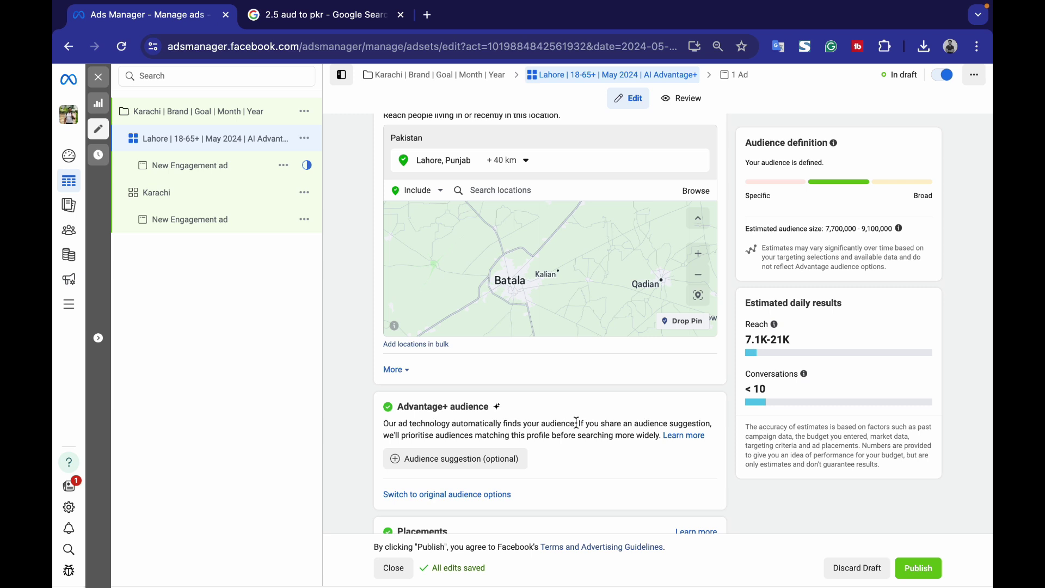
pyautogui.click(698, 275)
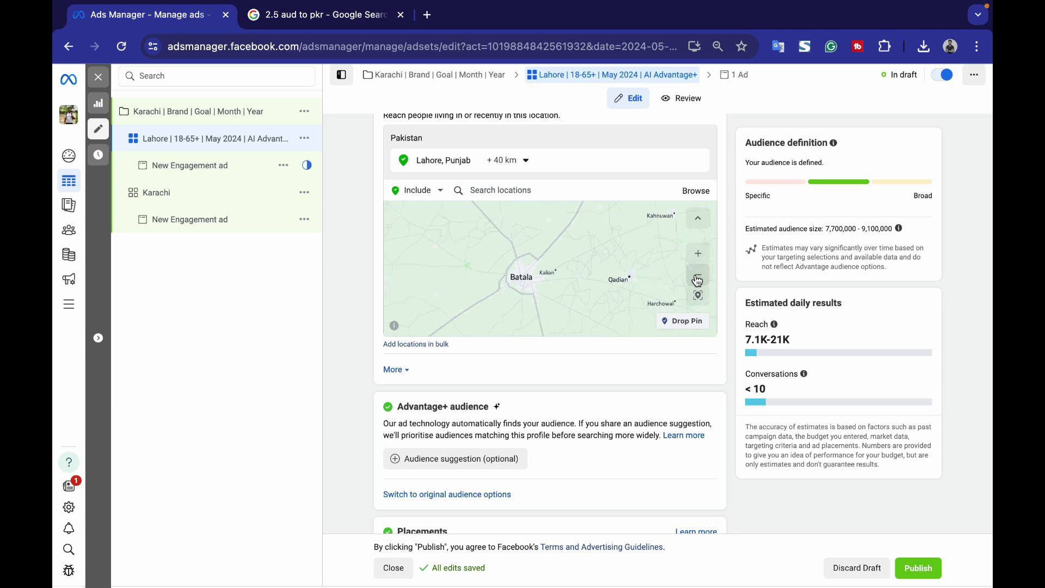
pyautogui.click(698, 275)
pyautogui.click(651, 169)
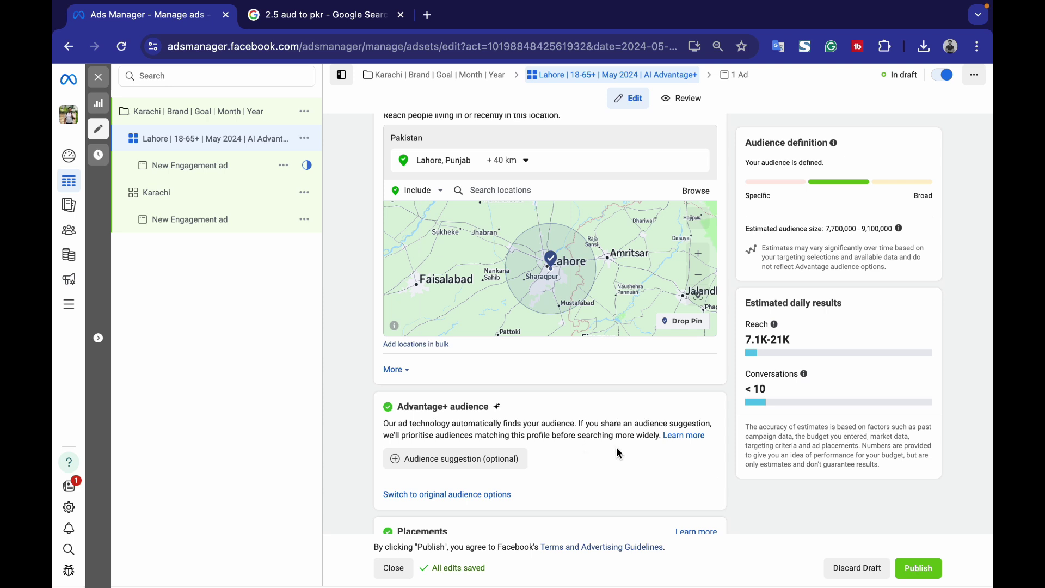
# - Expand the optional audience suggestion settings under Advantage+ audience and check the existing custom audiences
pyautogui.scroll(-2, 616, 449)
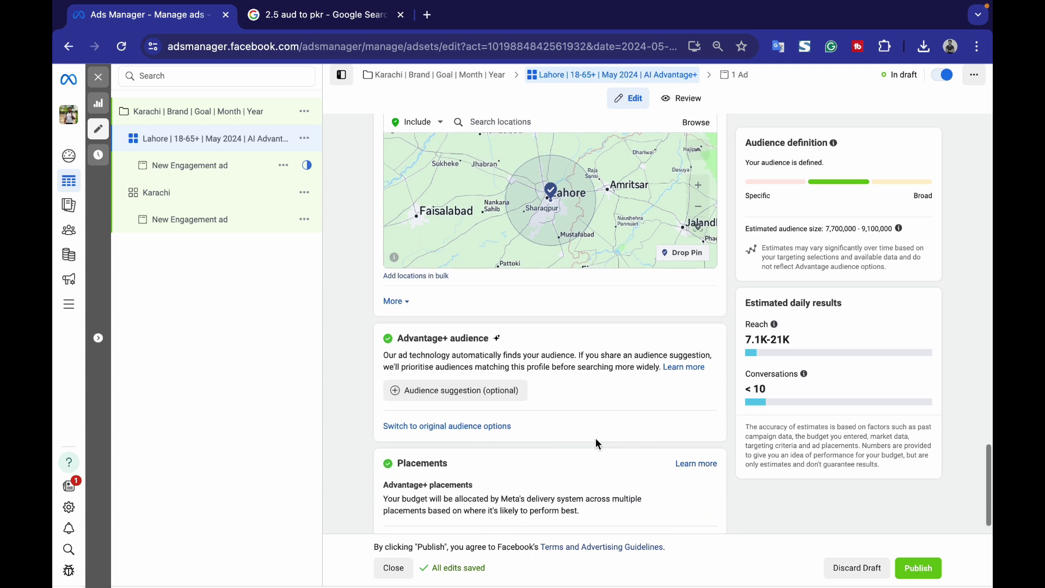
pyautogui.click(483, 393)
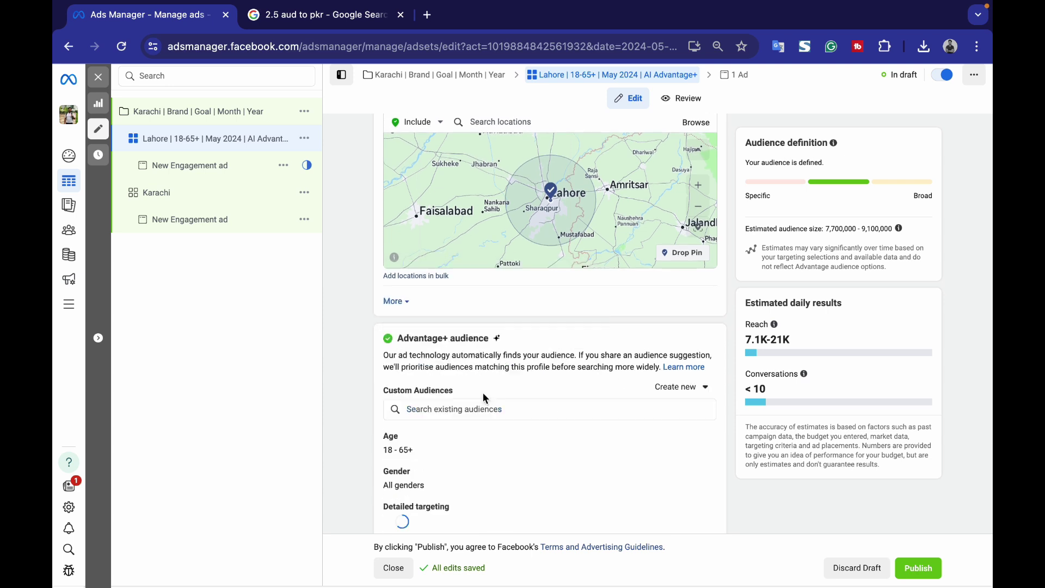
pyautogui.click(512, 409)
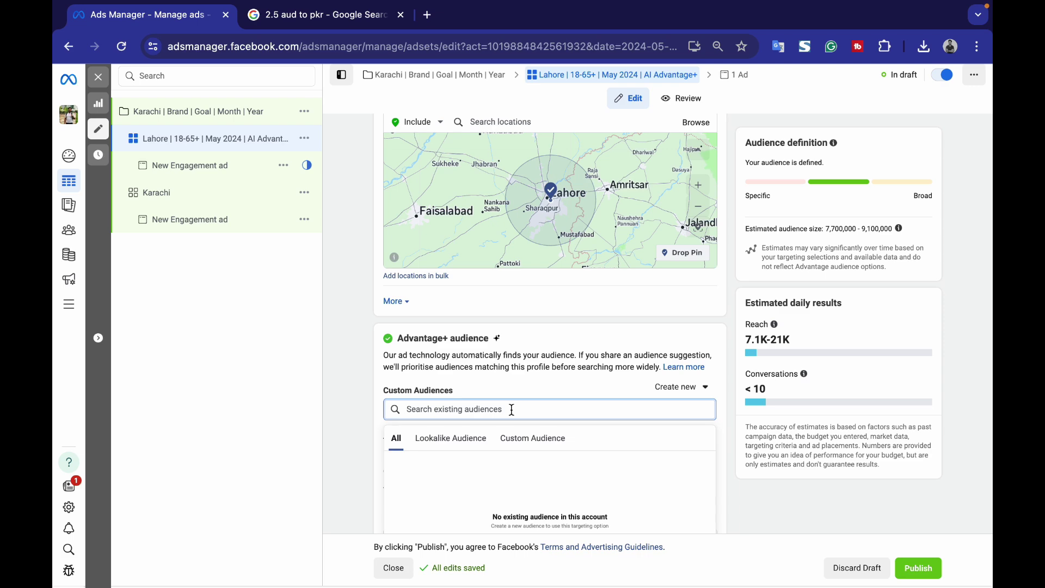
pyautogui.click(408, 373)
pyautogui.scroll(-3, 407, 374)
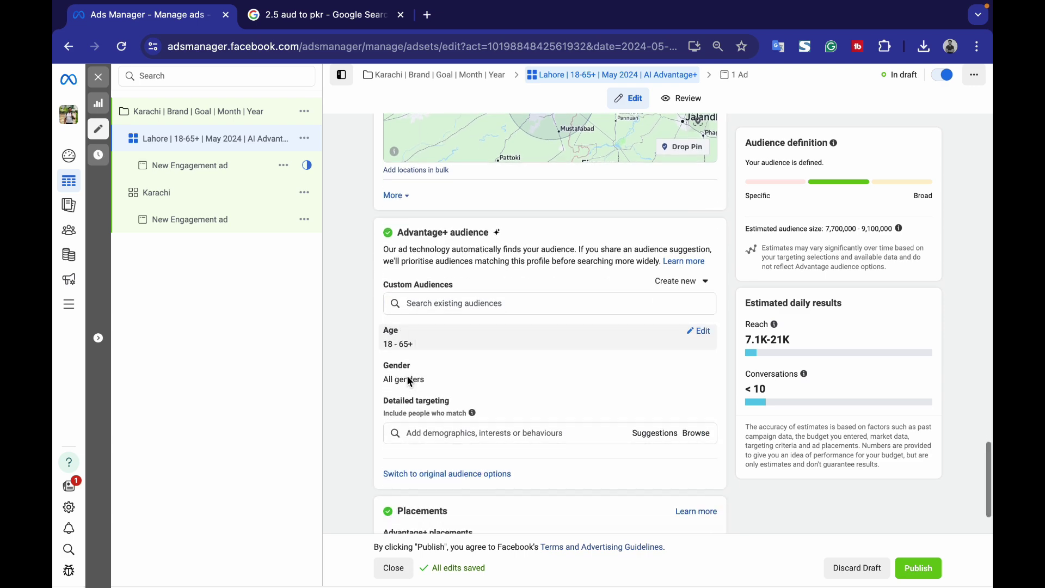
# - Add the interest Tourism (industry) and the behaviour Frequent travellers to the Lahore ad set's detailed targeting
pyautogui.click(510, 407)
pyautogui.write('tour')
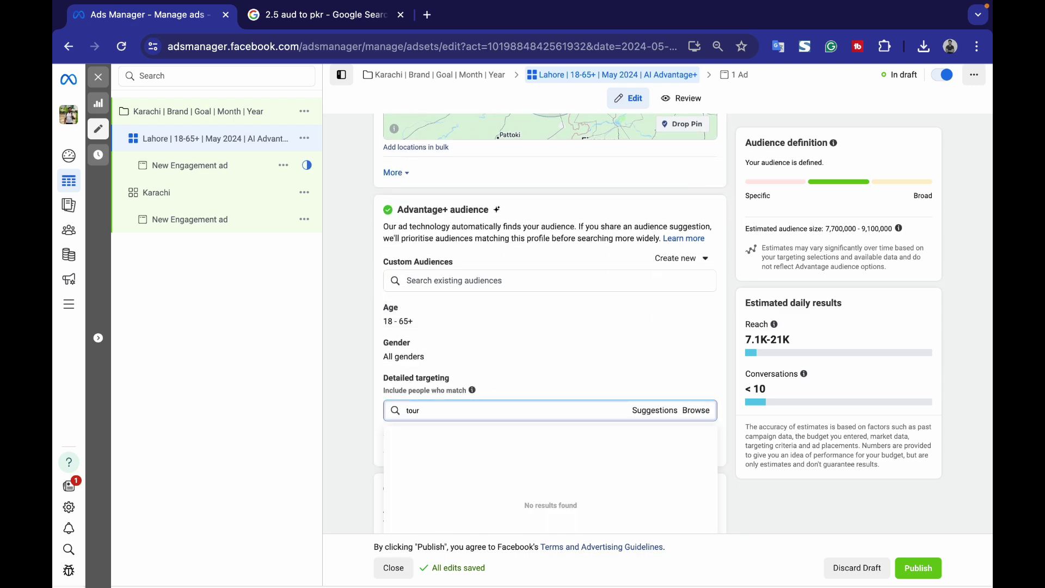
pyautogui.click(496, 435)
pyautogui.write('travel')
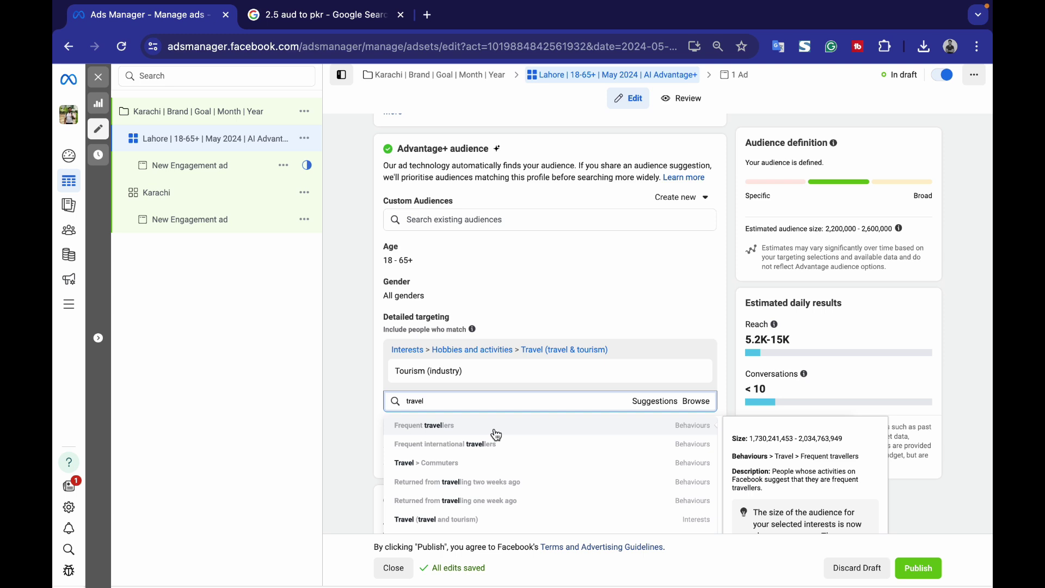
pyautogui.click(496, 434)
pyautogui.scroll(-2, 730, 369)
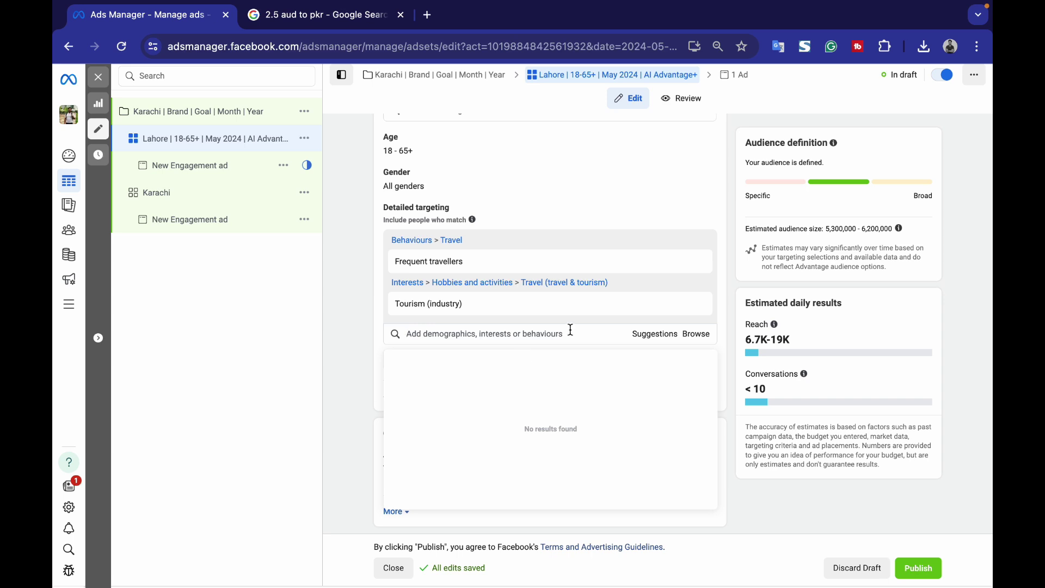
# - Add the suggested Booking.com (travel and tourism business) interest and Frequent international travellers behaviour to the detailed targeting
pyautogui.click(743, 303)
pyautogui.moveTo(744, 304); pyautogui.dragTo(880, 428)
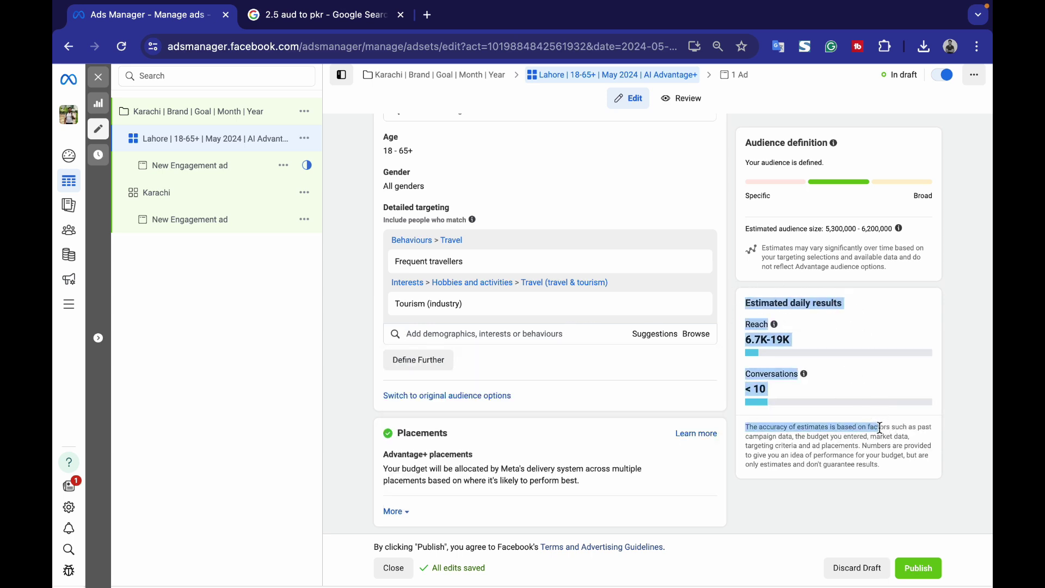
pyautogui.click(589, 326)
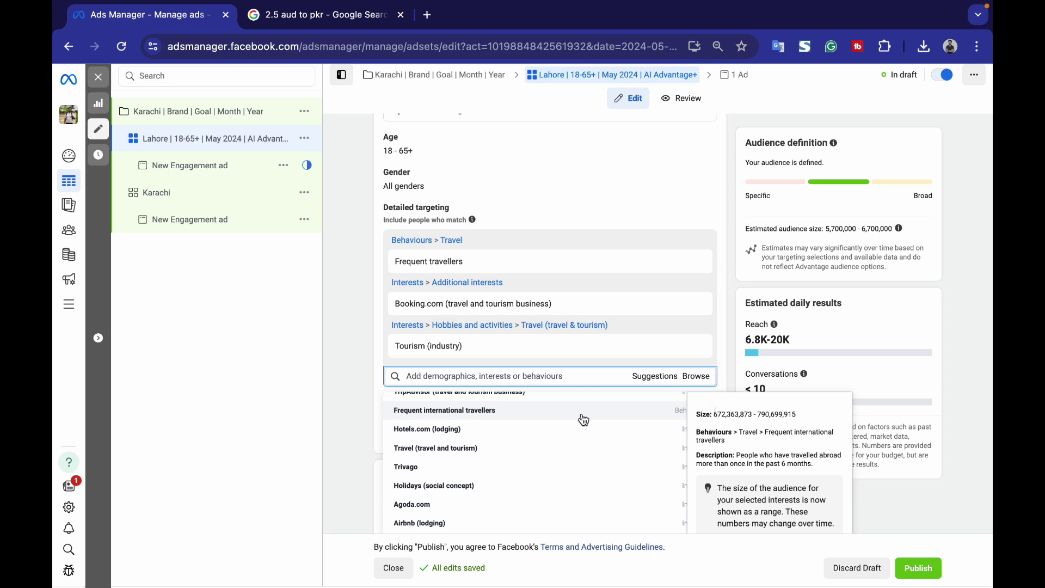
pyautogui.click(583, 419)
pyautogui.click(347, 373)
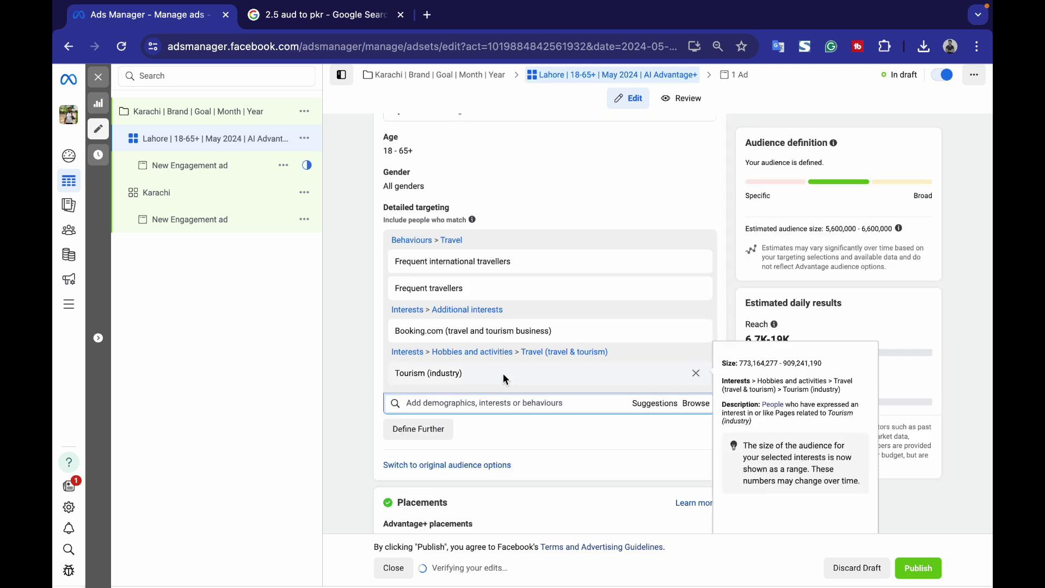
# - Set the suggested audience age range to 23–40 for the Lahore ad set
pyautogui.scroll(4, 502, 374)
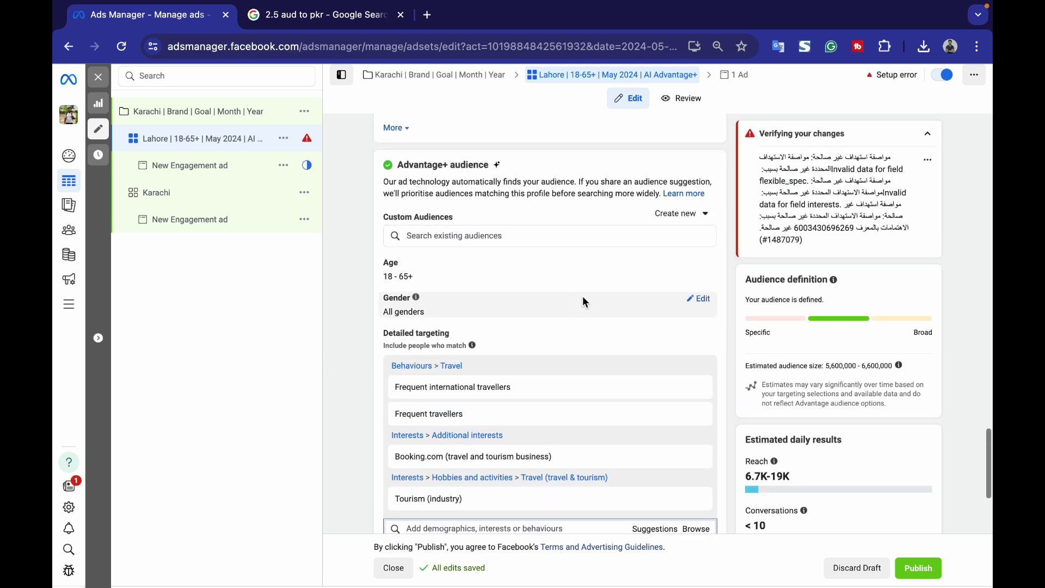
pyautogui.click(702, 264)
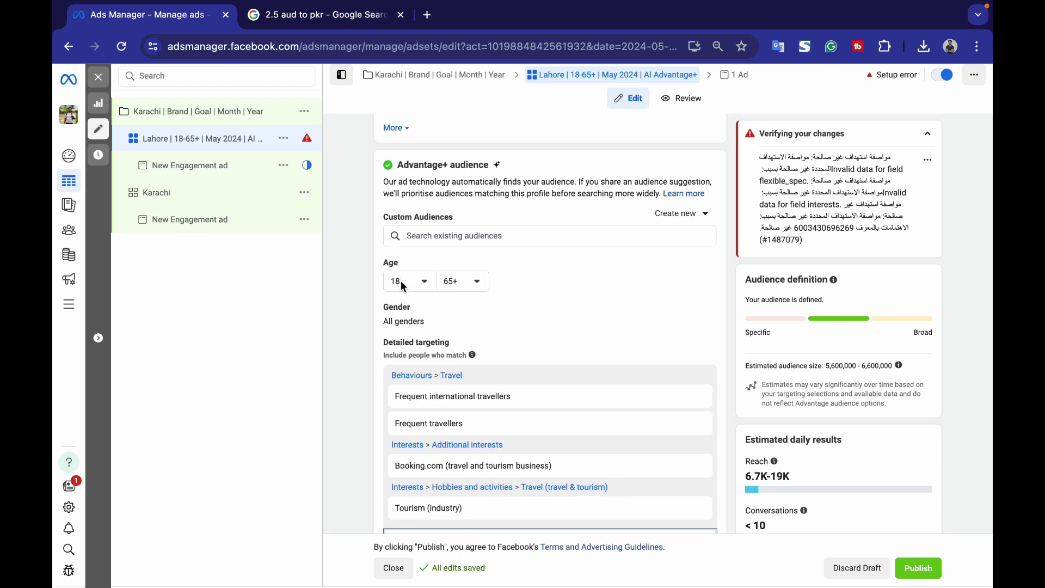
pyautogui.click(403, 285)
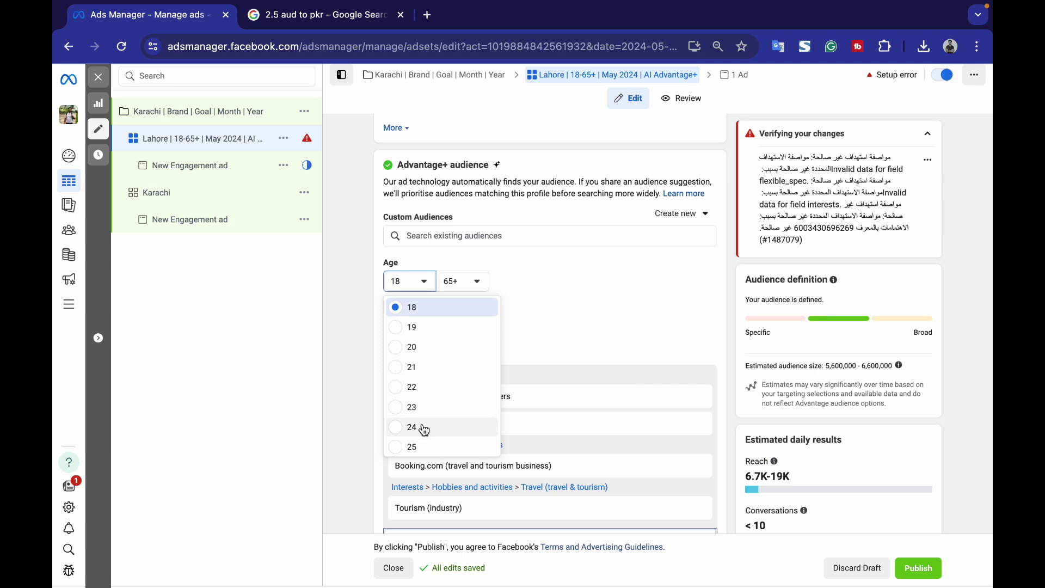
pyautogui.scroll(-1, 422, 425)
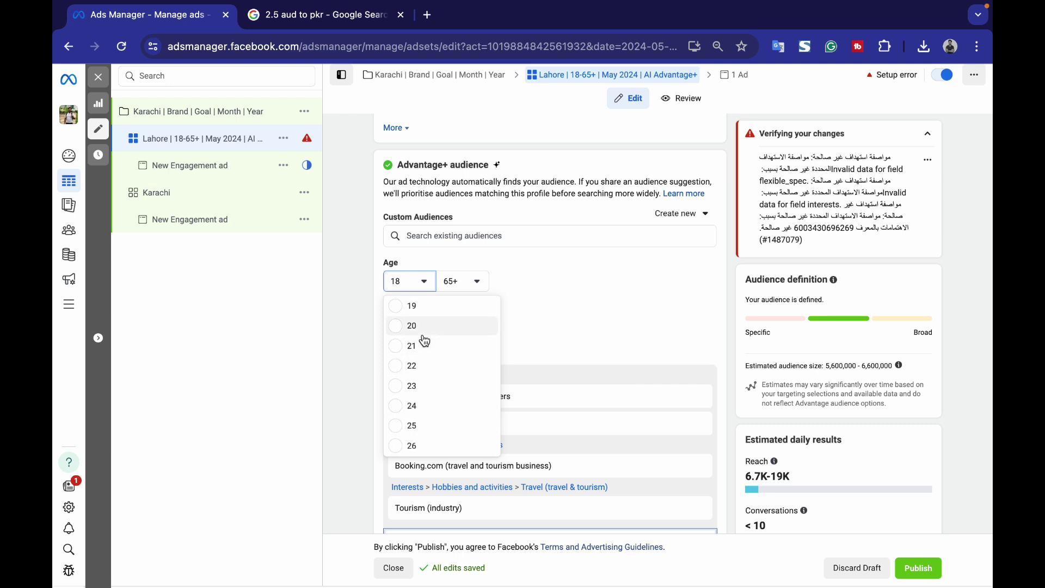
pyautogui.click(419, 388)
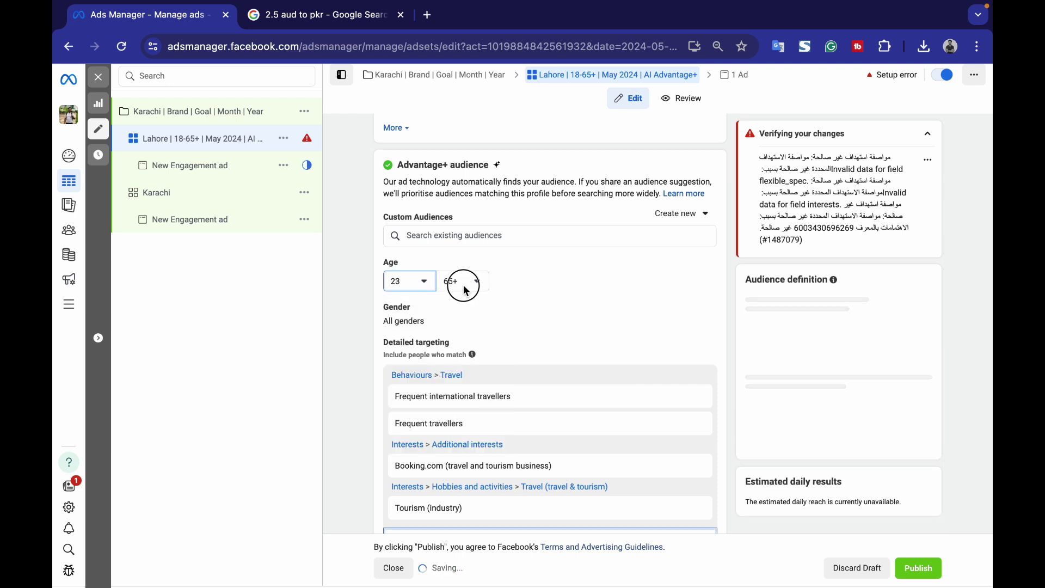
pyautogui.click(462, 281)
pyautogui.scroll(5, 475, 416)
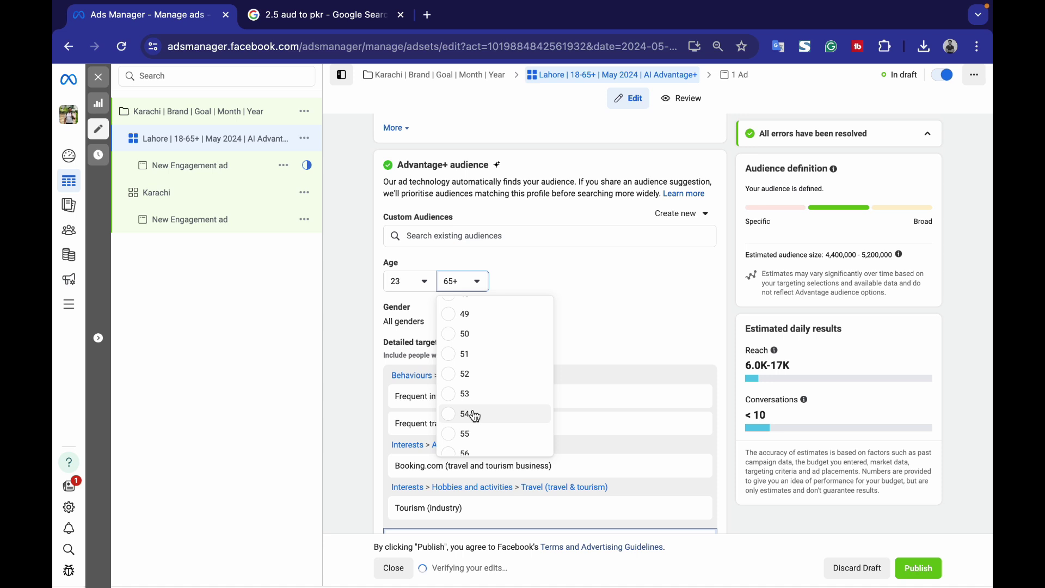
pyautogui.click(479, 388)
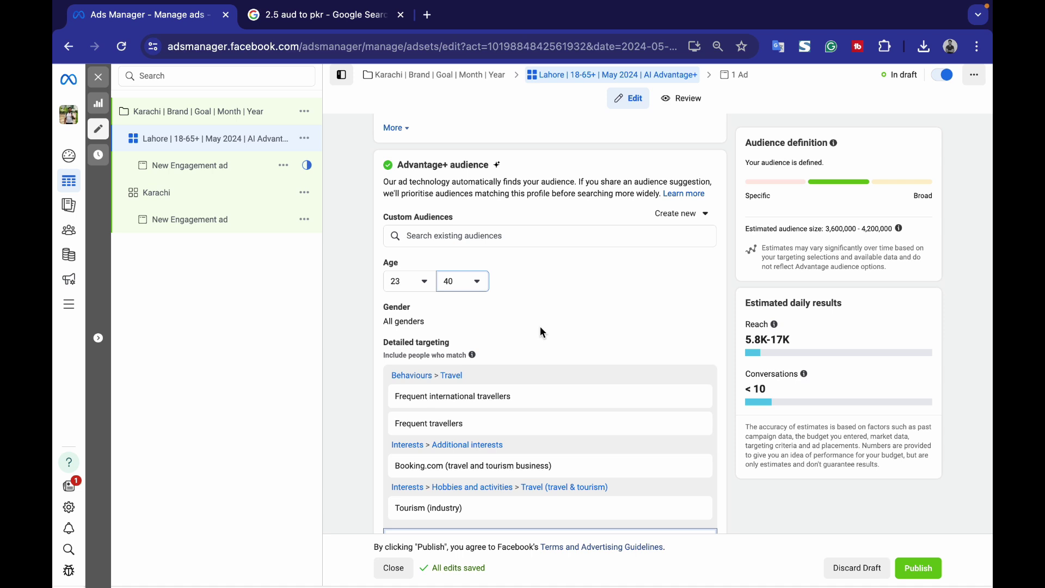
# - Expand the Lahore ad set's placement settings and examine the Advantage+ and manual placement options
pyautogui.scroll(-5, 542, 331)
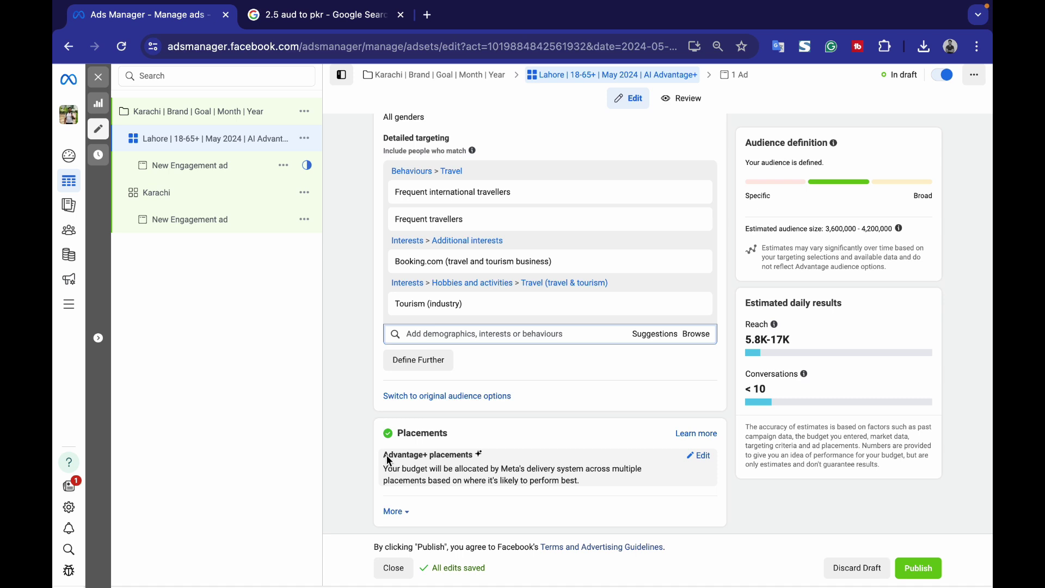
pyautogui.moveTo(391, 459); pyautogui.dragTo(509, 459)
pyautogui.click(699, 455)
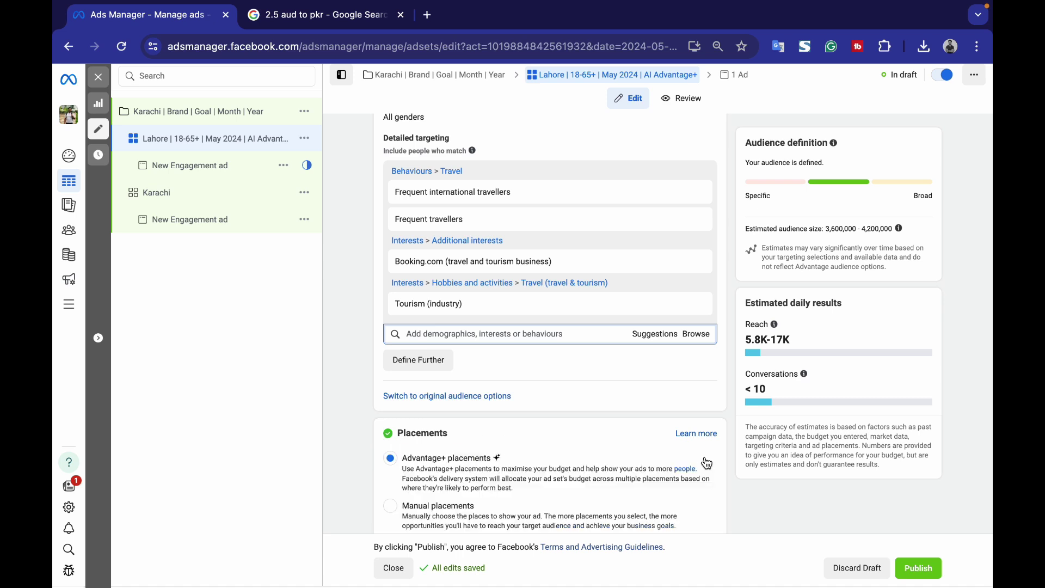
pyautogui.scroll(-2, 675, 474)
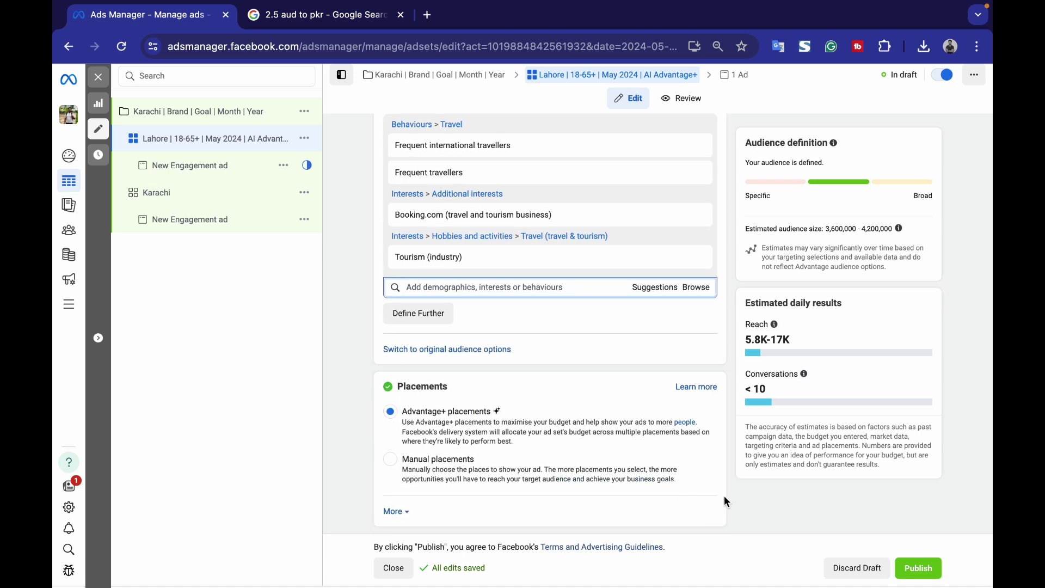
# - Look over the Lahore ad set's engagement ad, and return to the ad set to review its conversion and messaging app settings
pyautogui.scroll(15, 651, 323)
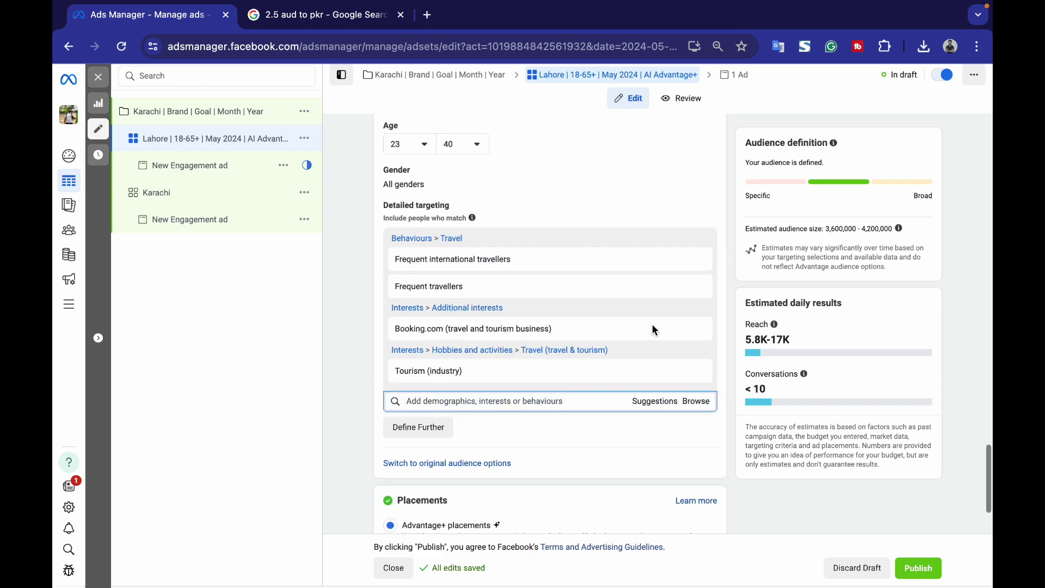
pyautogui.scroll(2, 654, 328)
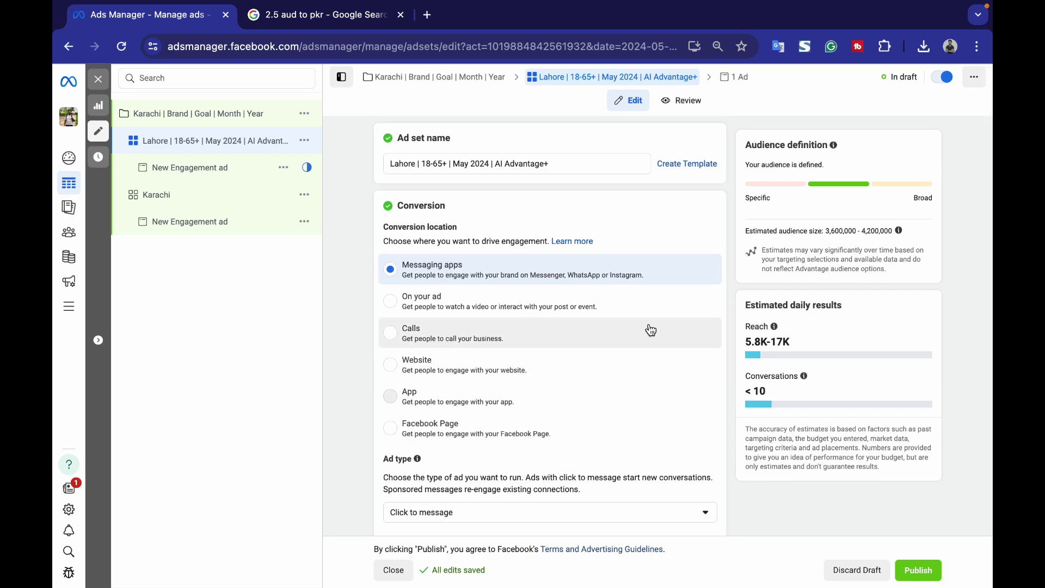
pyautogui.click(229, 167)
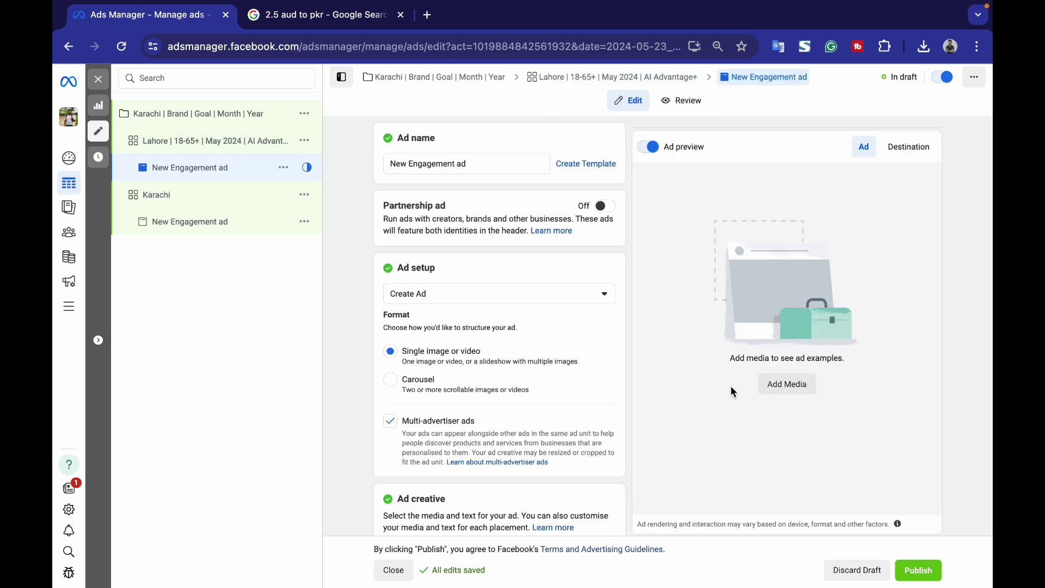
pyautogui.click(215, 143)
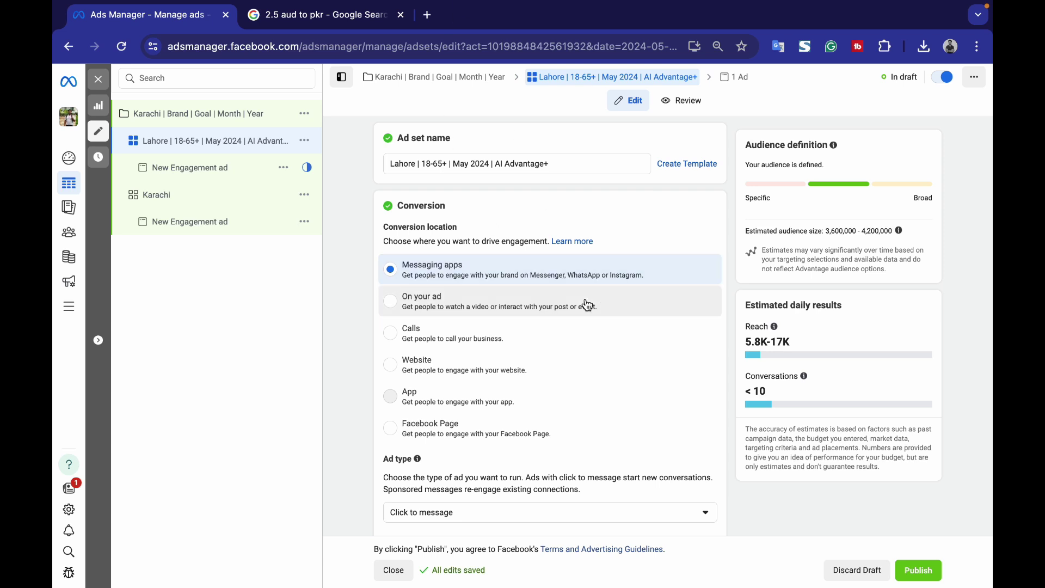
pyautogui.scroll(-7, 587, 305)
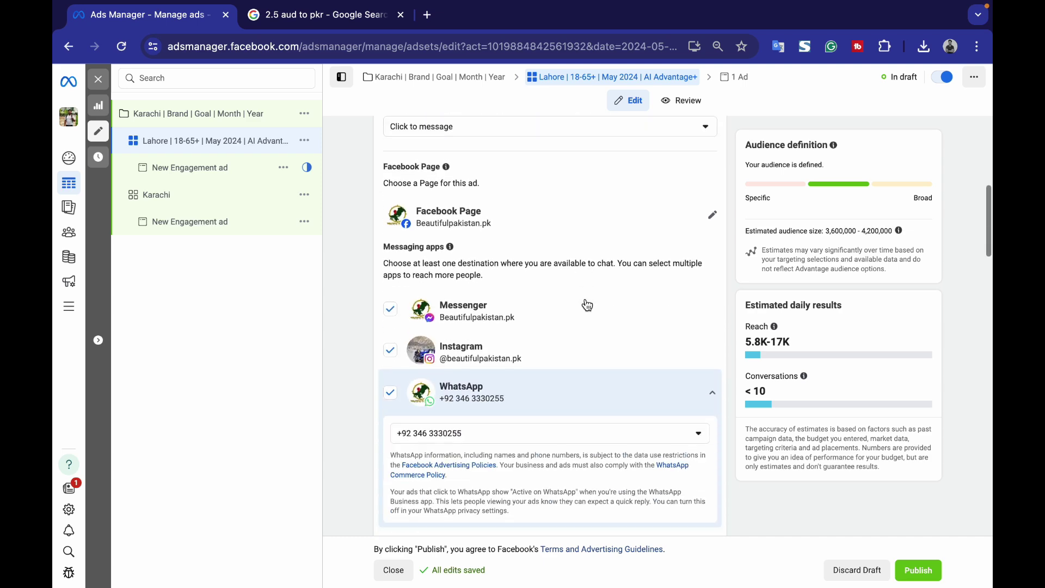
pyautogui.scroll(7, 674, 279)
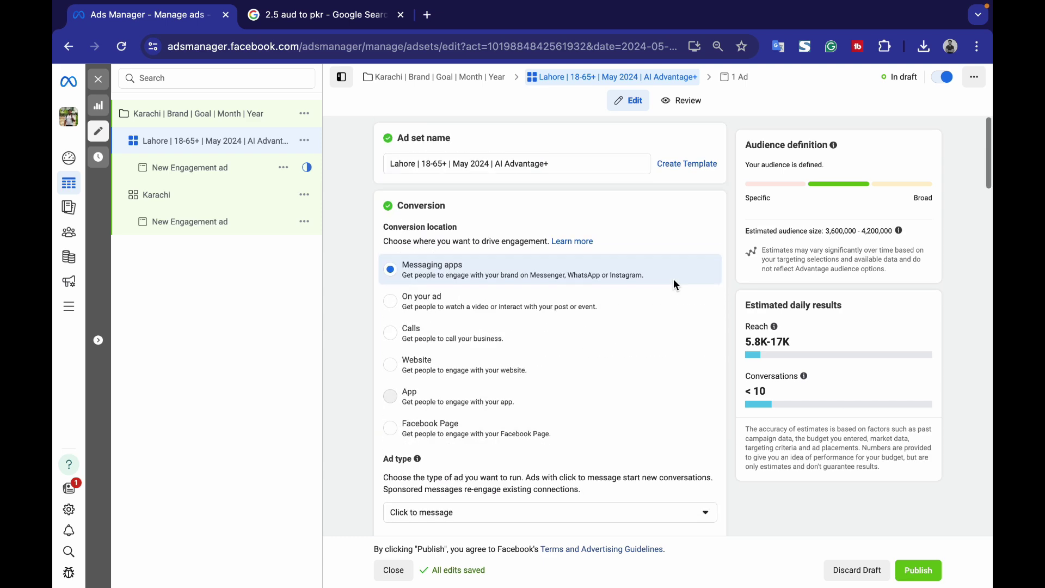
# - Open the Karachi ad set and extend its name to "Karachi | 21-45"
pyautogui.click(249, 194)
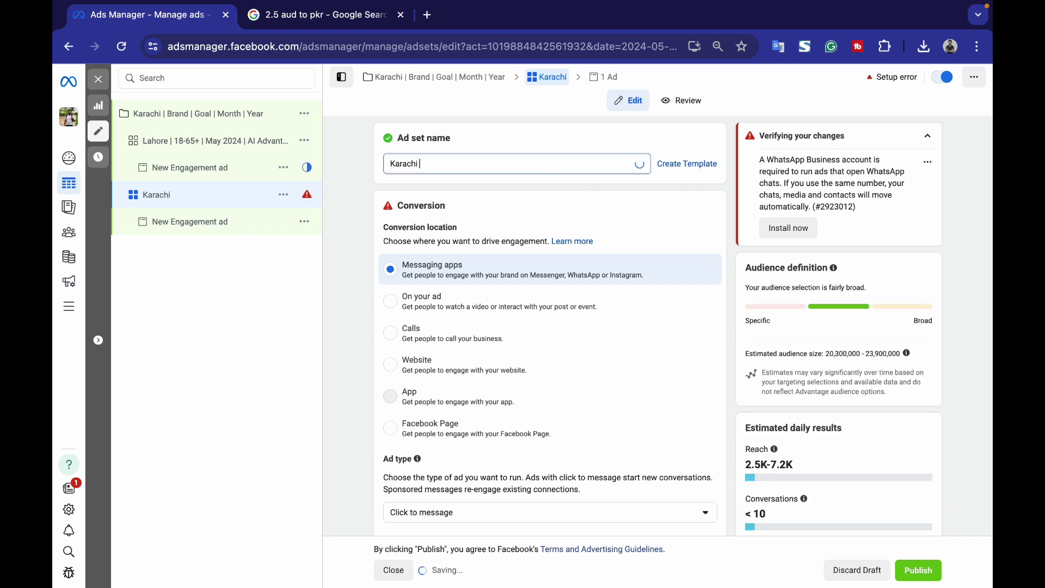
pyautogui.write('|')
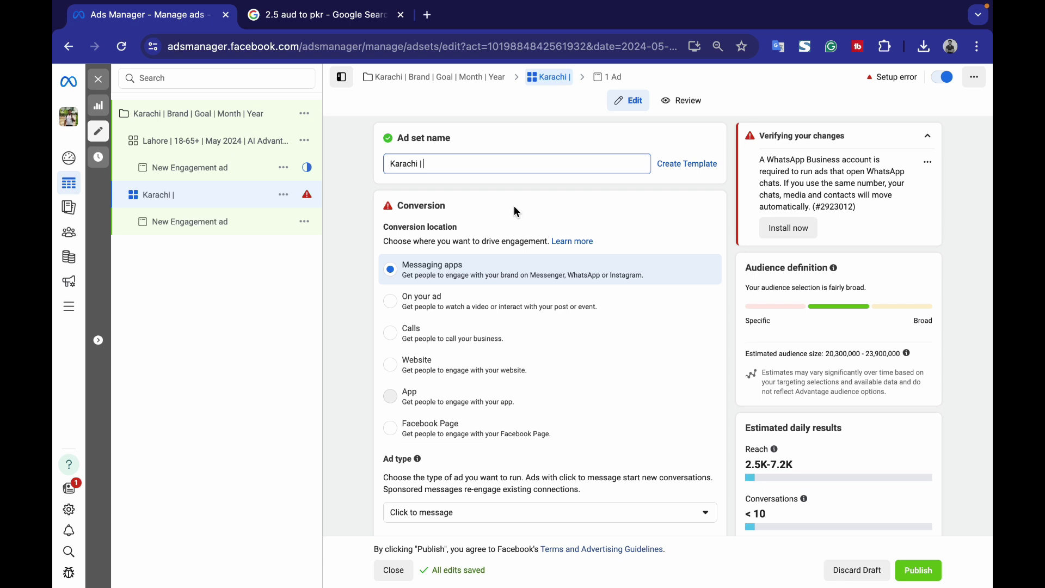
pyautogui.write('21')
pyautogui.write('-')
pyautogui.write('45')
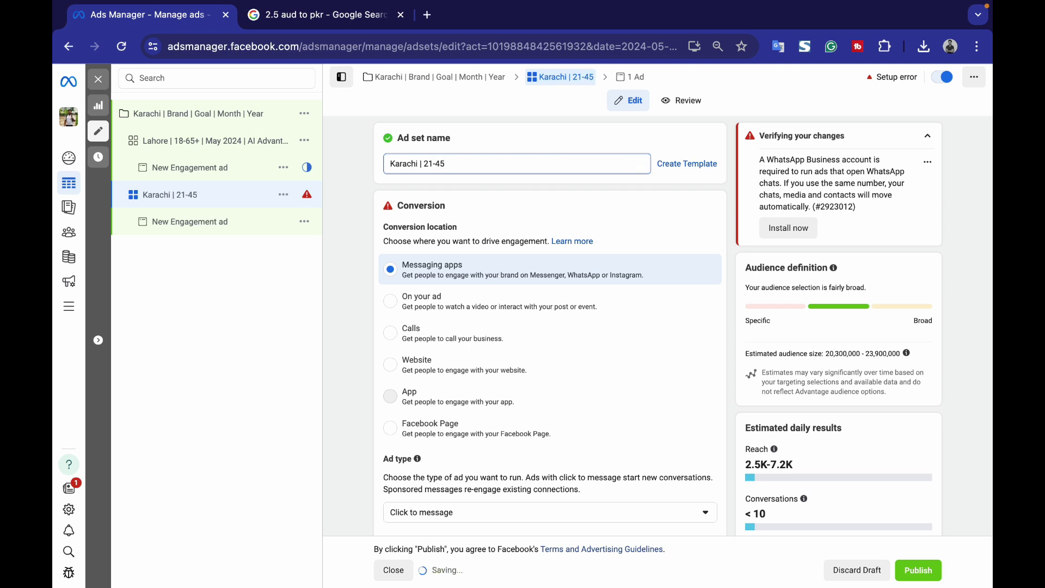
# - Deselect Messenger and Instagram as messaging destinations for the Karachi ad set, keeping only WhatsApp
pyautogui.scroll(-5, 540, 304)
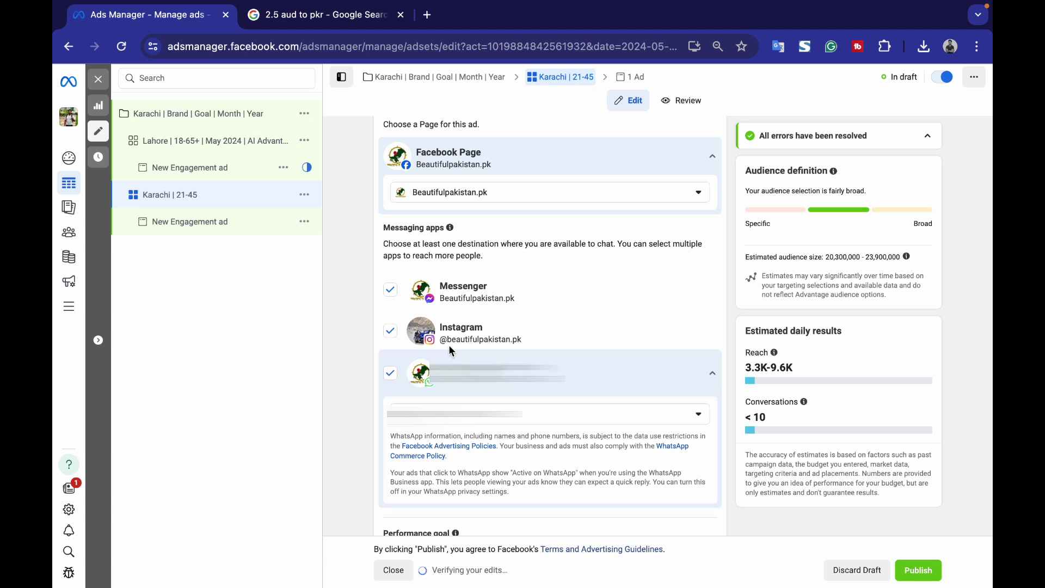
pyautogui.click(390, 289)
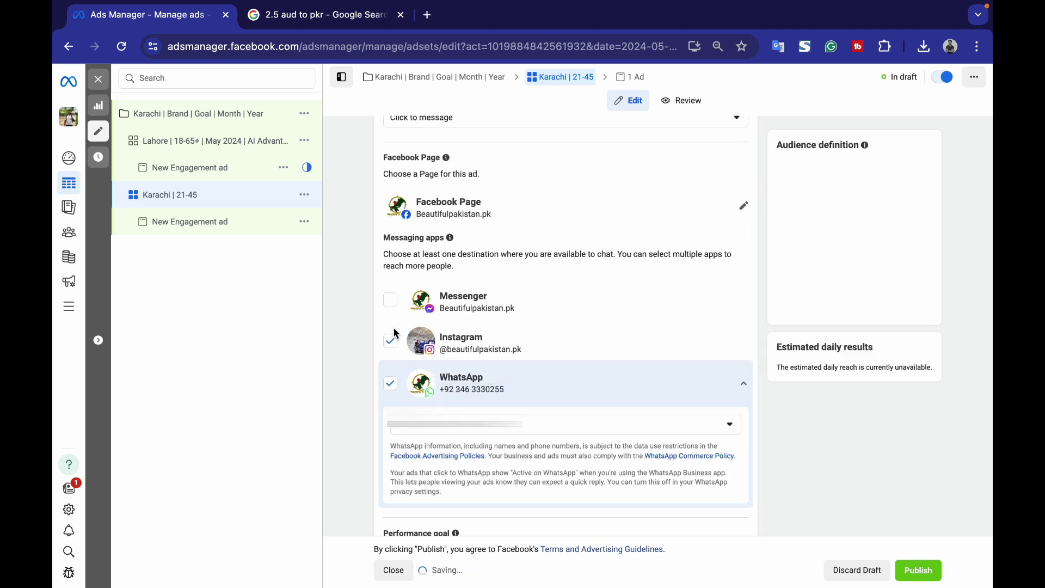
pyautogui.click(392, 342)
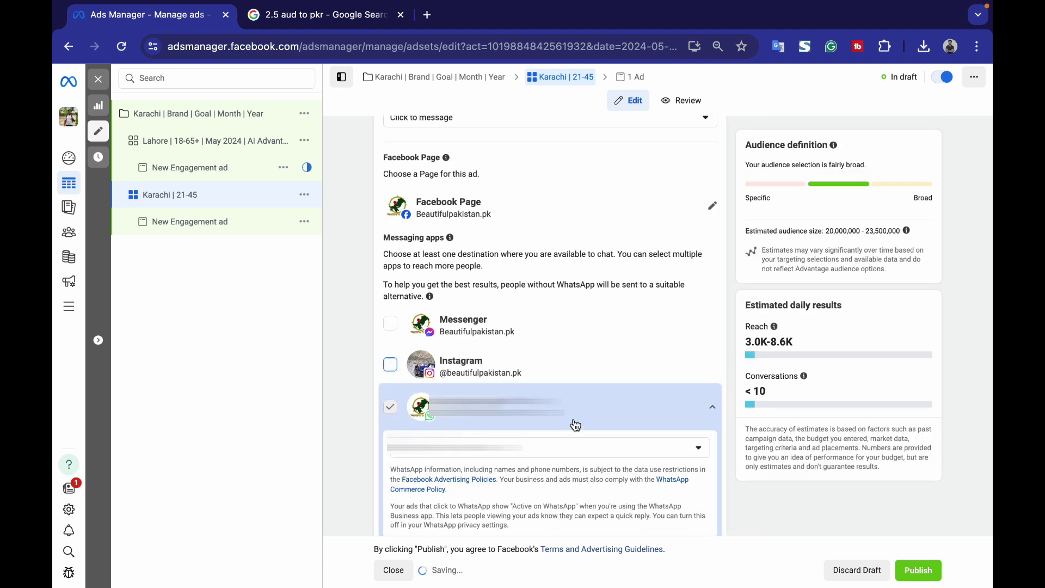
# - Examine the Karachi ad set's daily budget recommendation, schedule, location targeting and Advantage+ audience settings
pyautogui.scroll(-10, 575, 425)
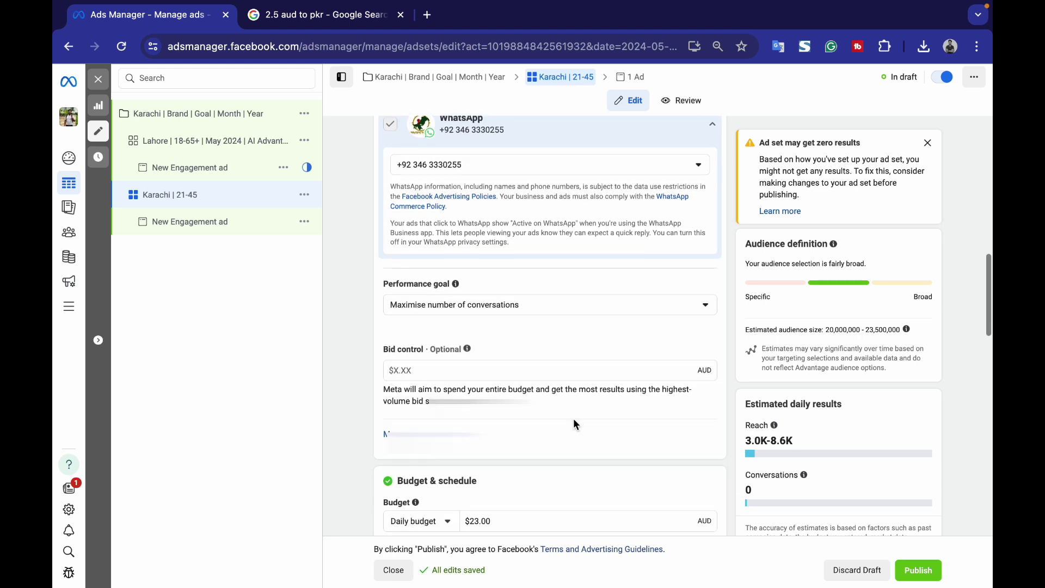
pyautogui.moveTo(474, 360); pyautogui.dragTo(598, 368)
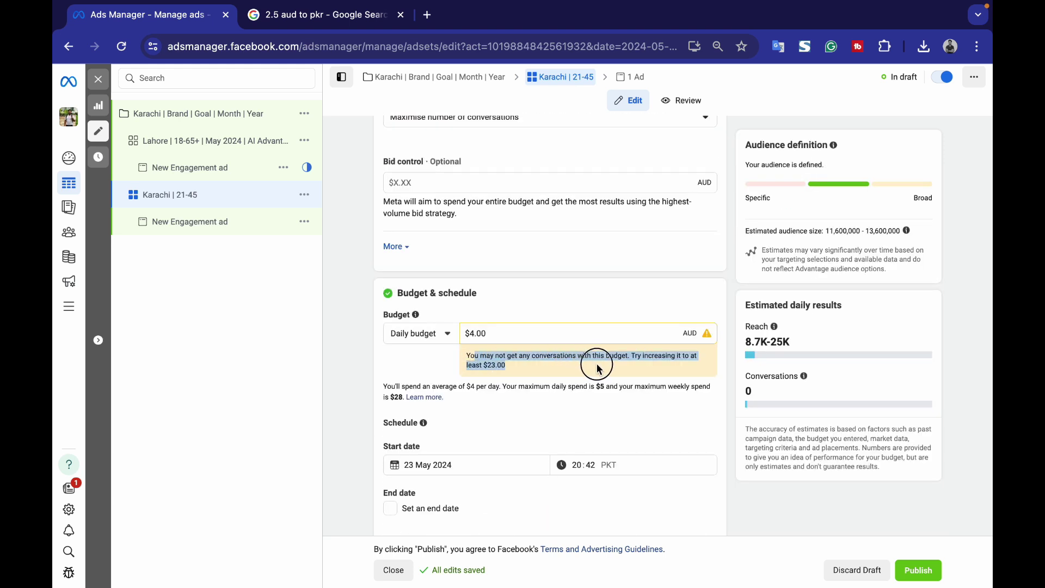
pyautogui.click(597, 368)
pyautogui.click(624, 357)
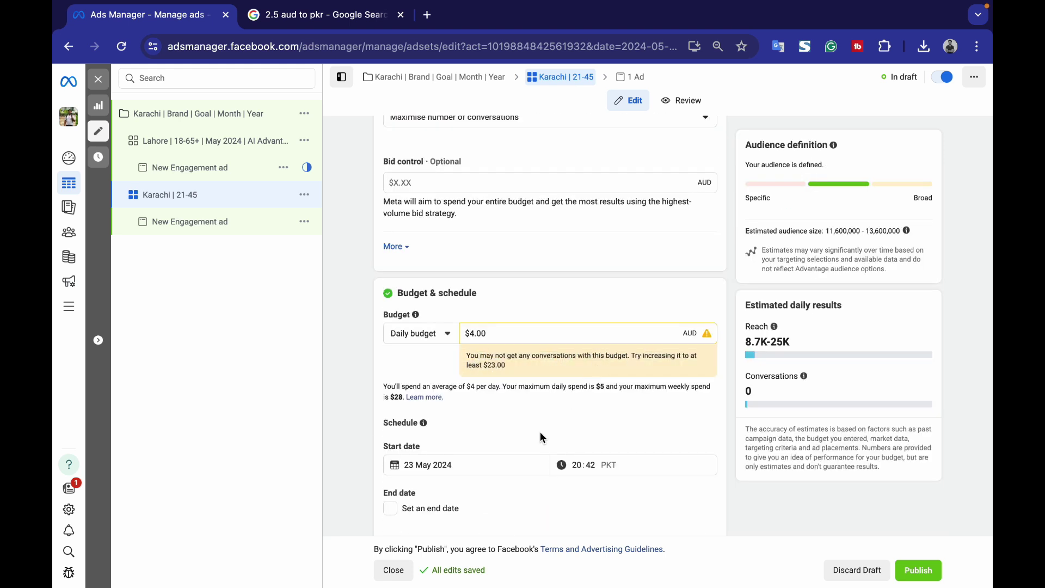
pyautogui.scroll(-3, 540, 432)
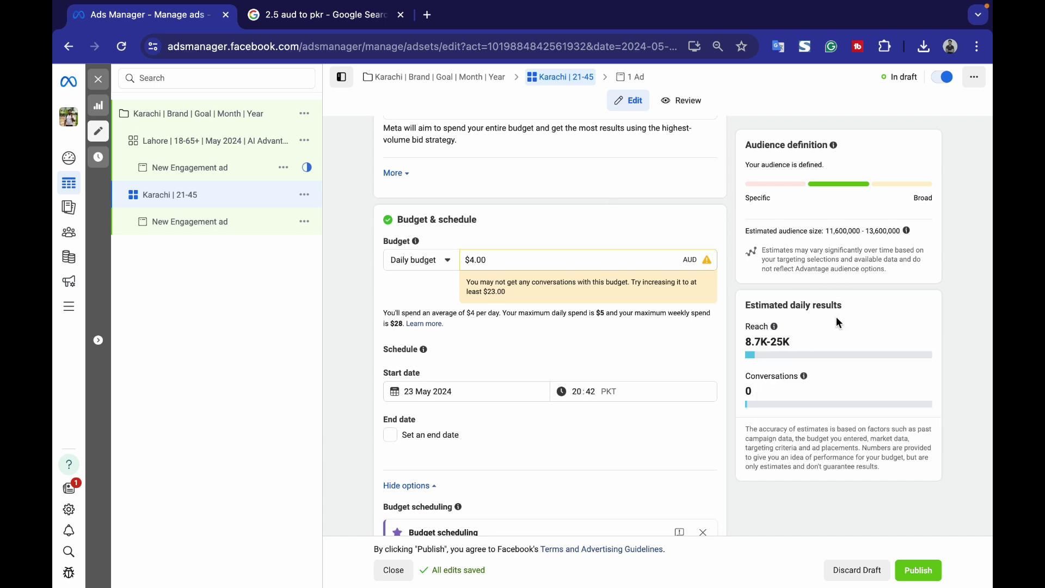
pyautogui.scroll(-5, 672, 469)
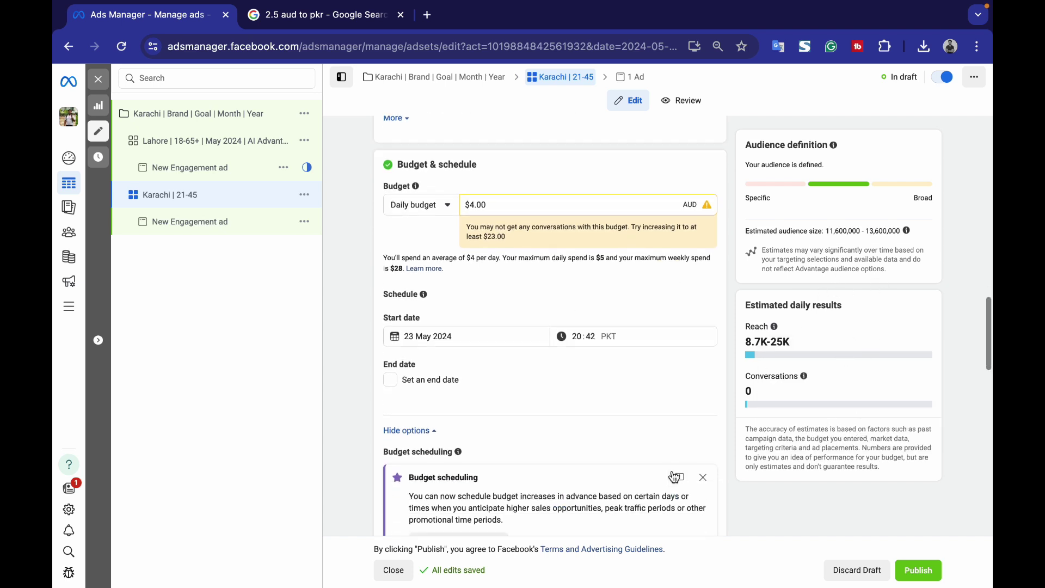
pyautogui.scroll(-8, 673, 475)
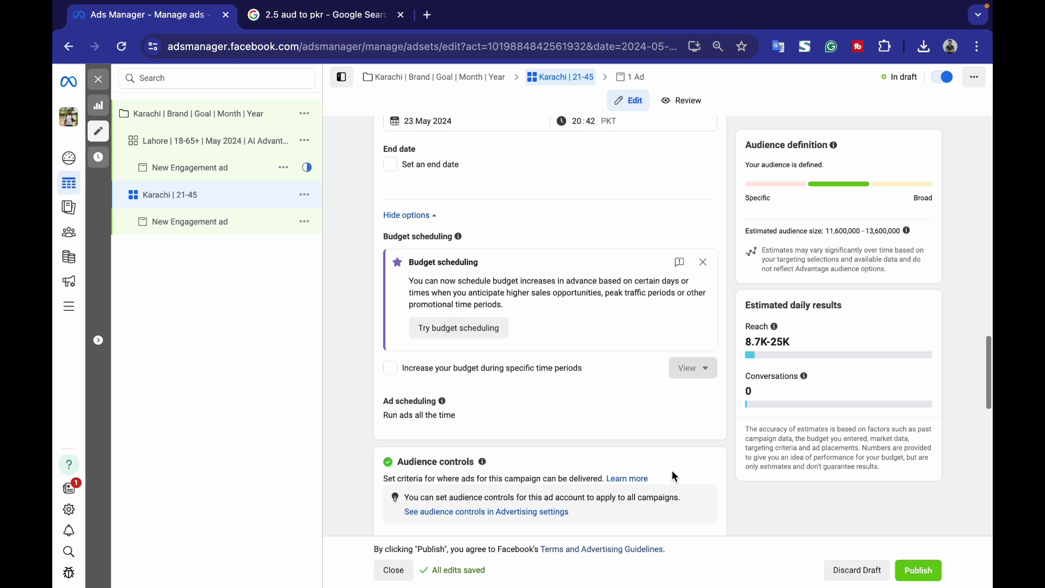
pyautogui.scroll(-4, 673, 471)
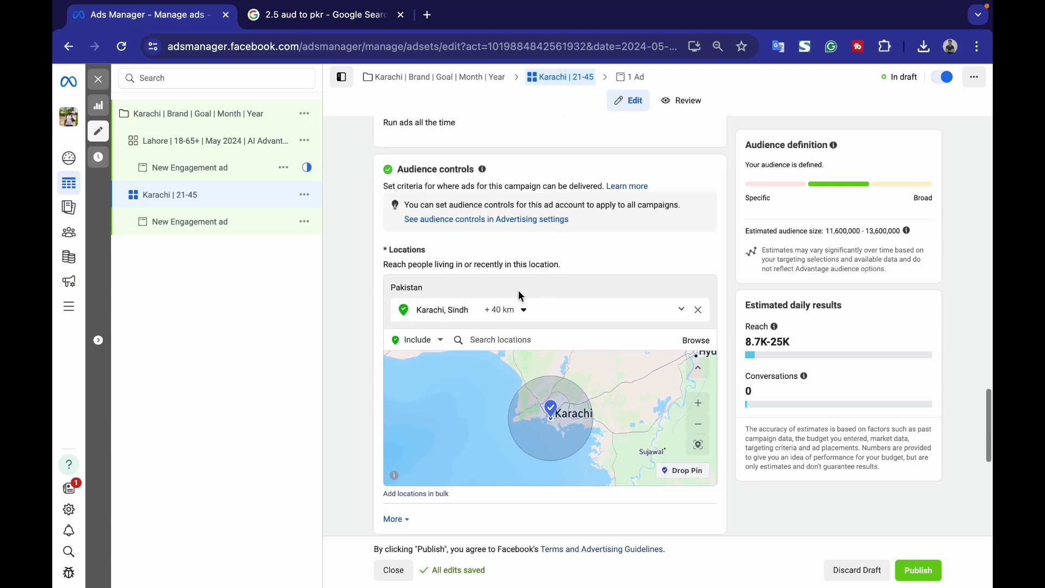
pyautogui.click(613, 338)
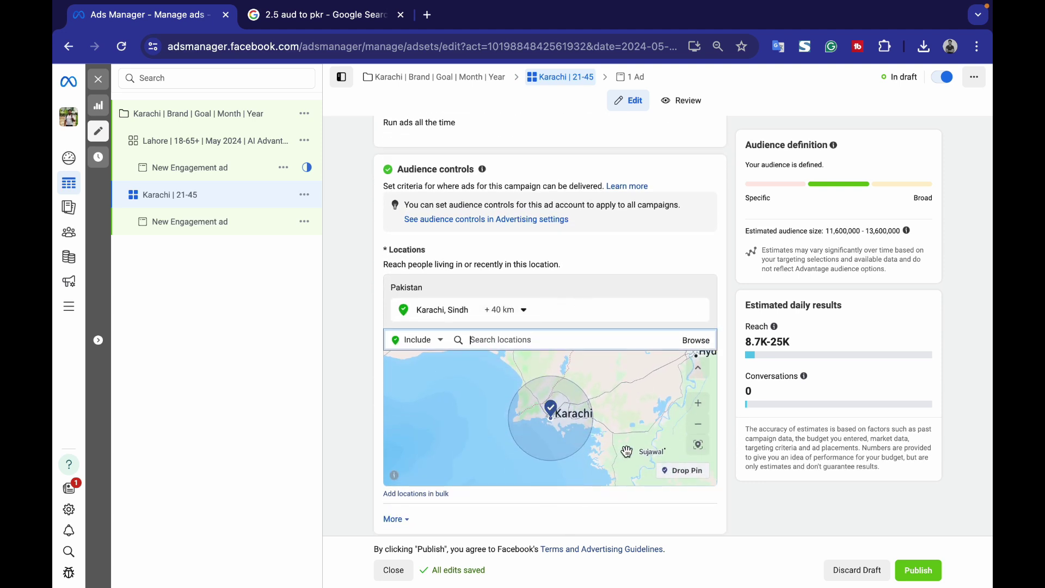
pyautogui.scroll(-1, 578, 514)
pyautogui.scroll(-7, 577, 519)
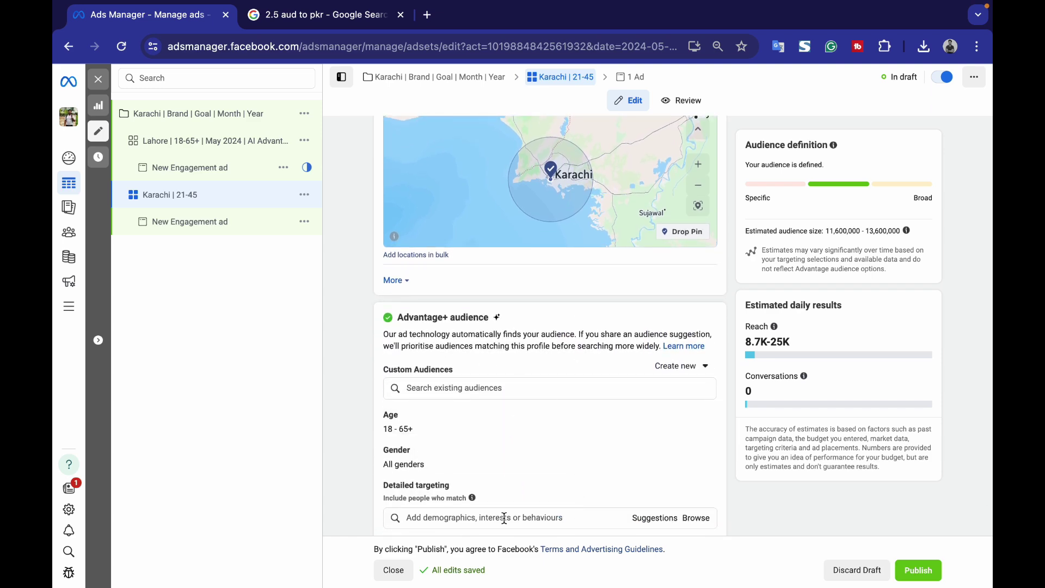
# - Extend the Karachi ad set's name to "Karachi | 21-45 May 2024 | Broad Targetting"
pyautogui.scroll(15, 504, 518)
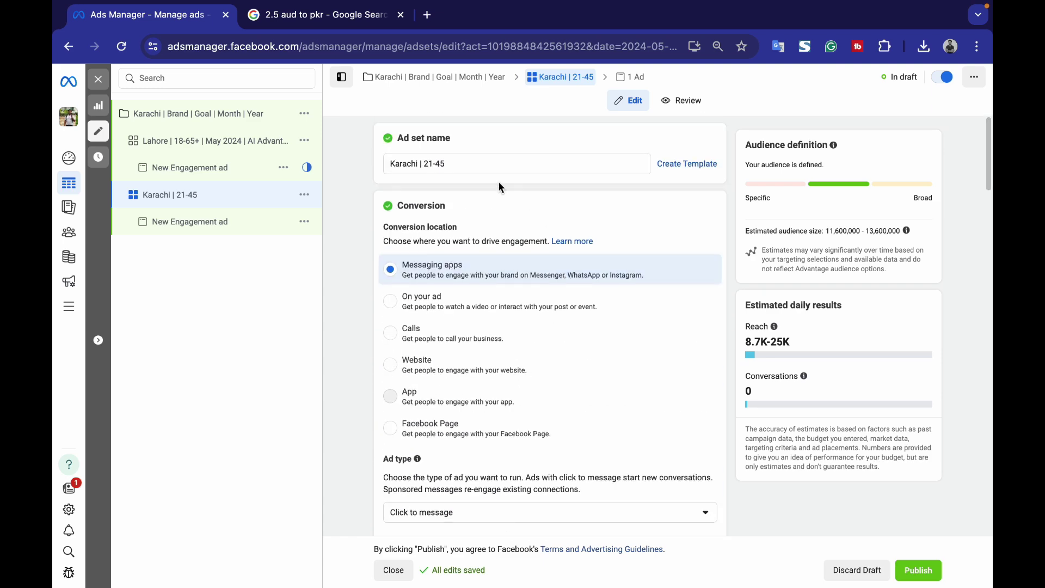
pyautogui.click(473, 165)
pyautogui.write('May')
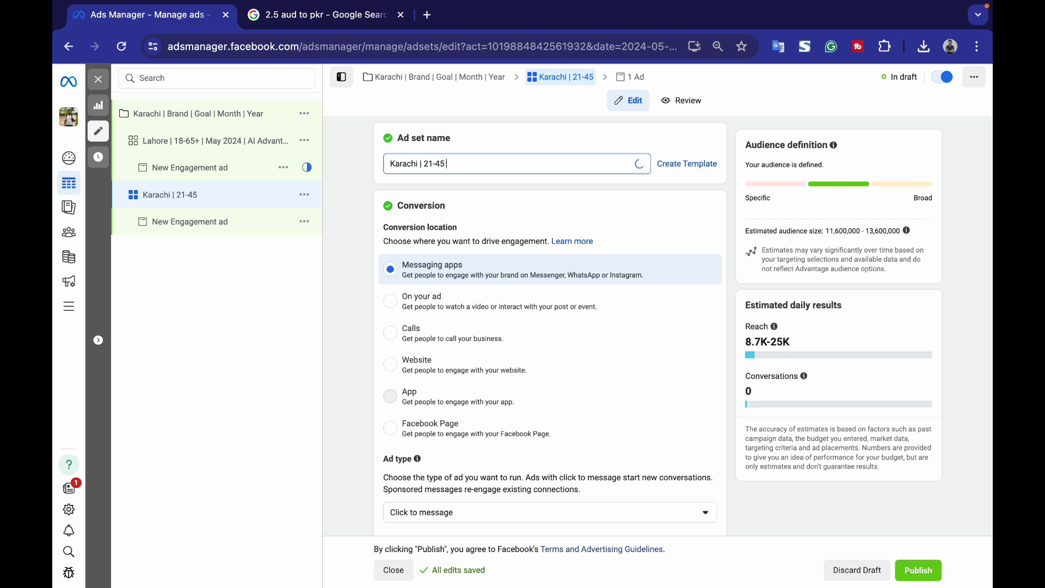
pyautogui.write(' 2024 | Bro')
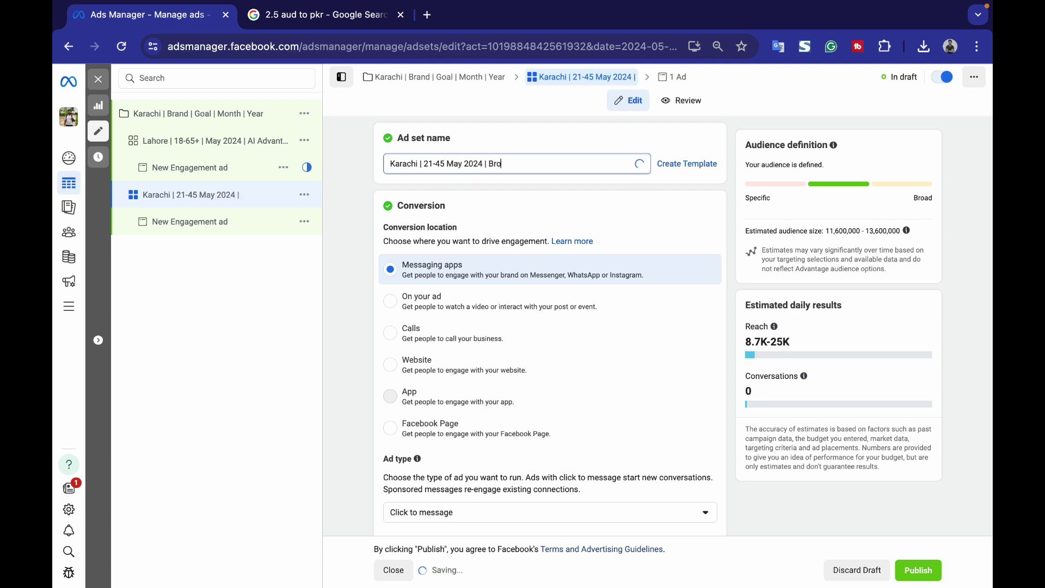
pyautogui.write('ad Targetting')
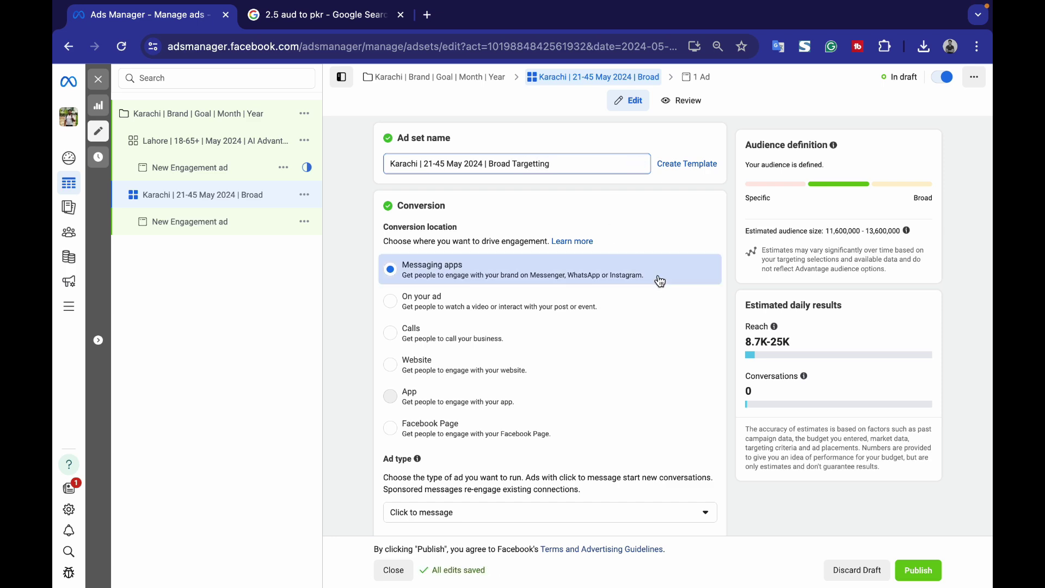
# - Switch the Karachi ad set from Advantage+ audience to the original audience options
pyautogui.scroll(-15, 659, 280)
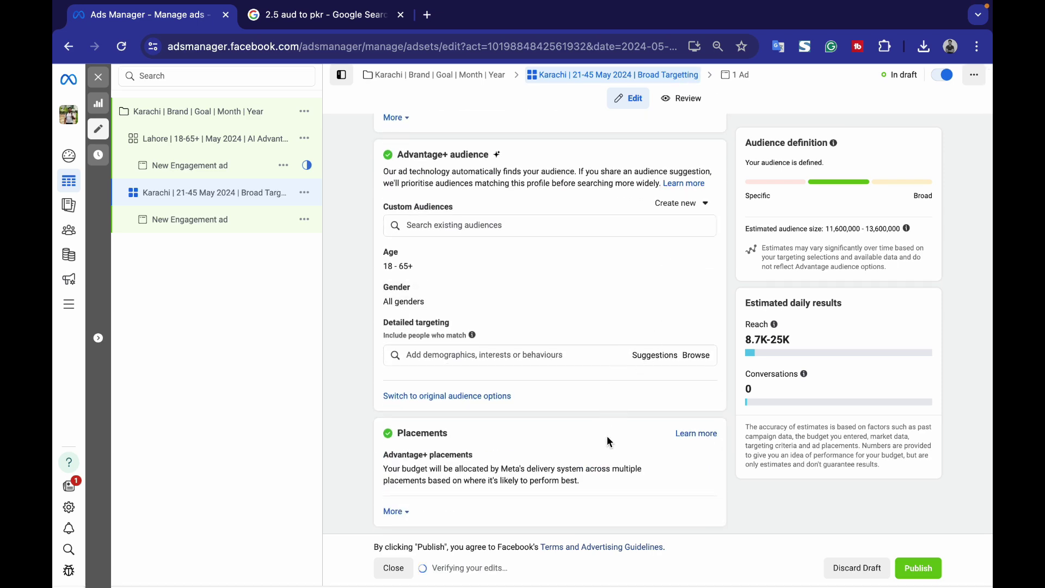
pyautogui.scroll(2, 616, 427)
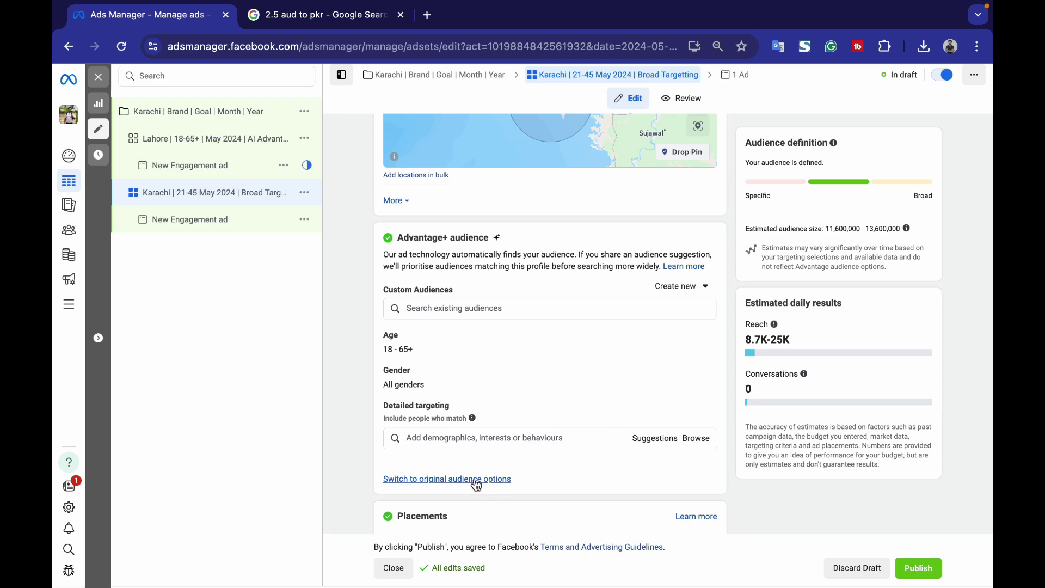
pyautogui.click(413, 480)
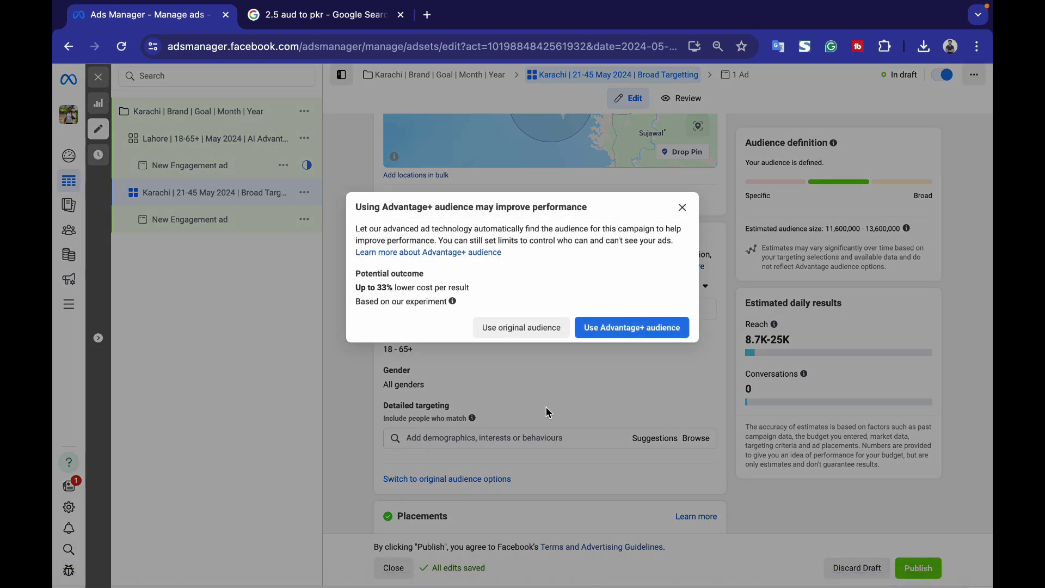
pyautogui.click(563, 335)
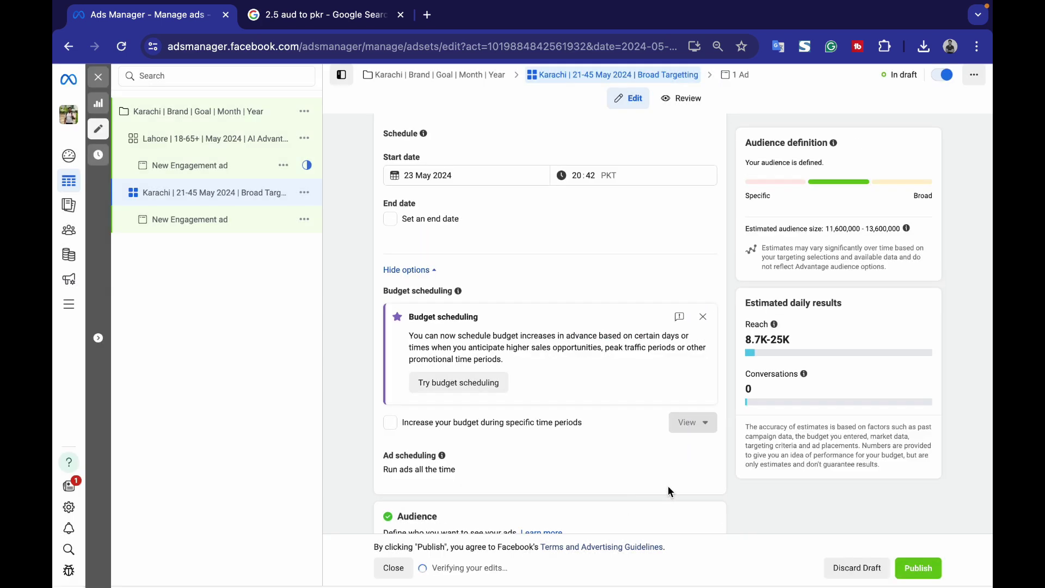
# - Set the minimum age of the Karachi ad set's audience to 21
pyautogui.scroll(-10, 605, 373)
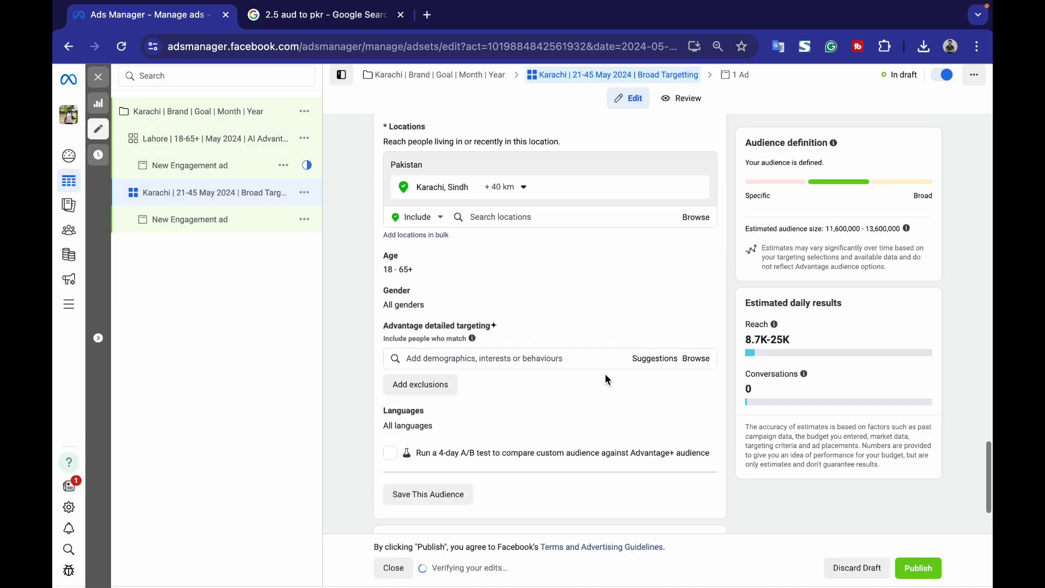
pyautogui.scroll(2, 605, 374)
pyautogui.moveTo(586, 286)
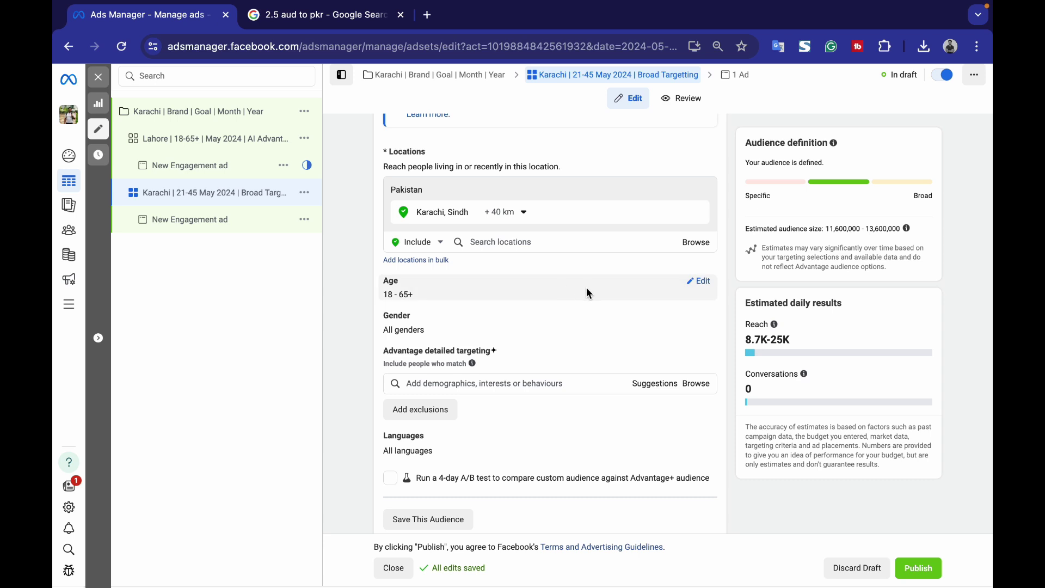
pyautogui.click(698, 281)
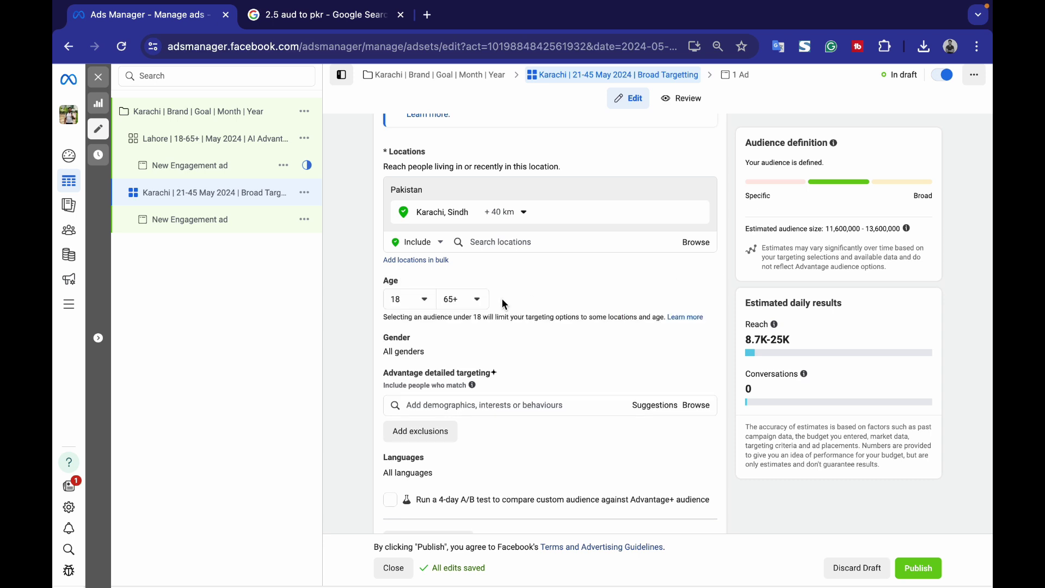
pyautogui.click(425, 301)
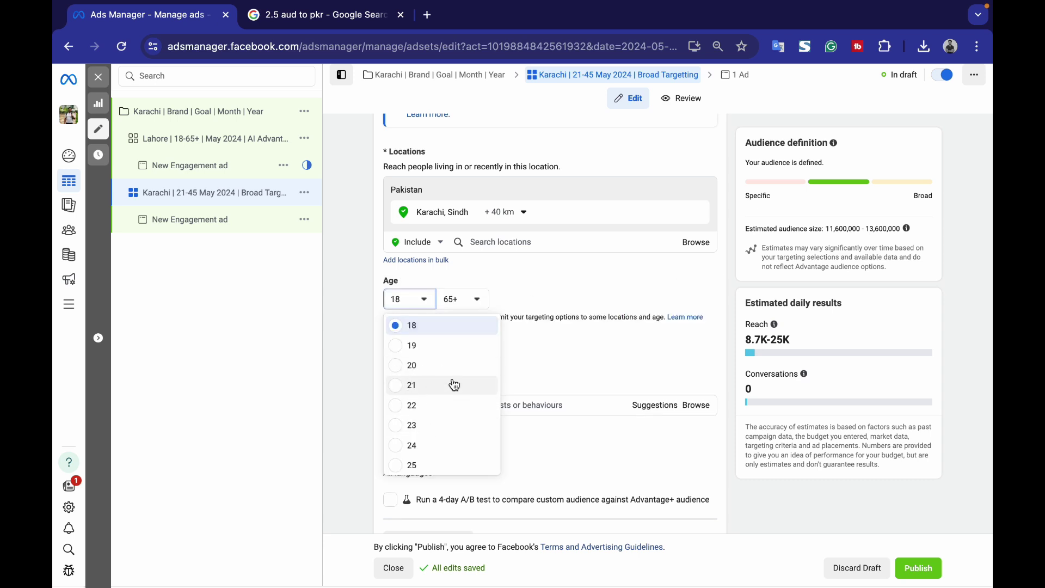
pyautogui.click(455, 385)
# - Set the maximum age of the Karachi ad set's audience to 40
pyautogui.click(462, 299)
pyautogui.scroll(6, 500, 434)
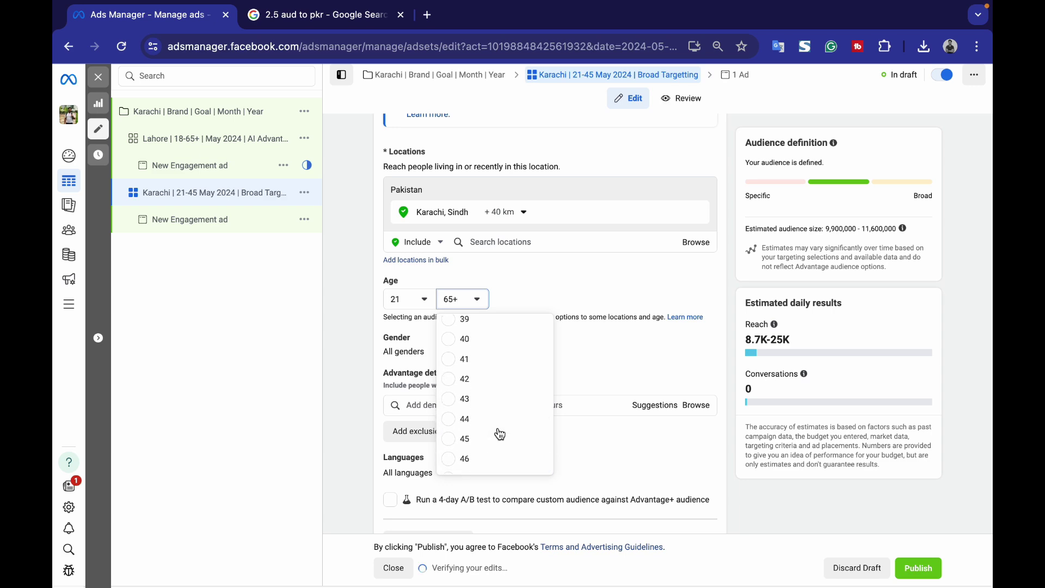
pyautogui.scroll(2, 489, 430)
pyautogui.click(481, 424)
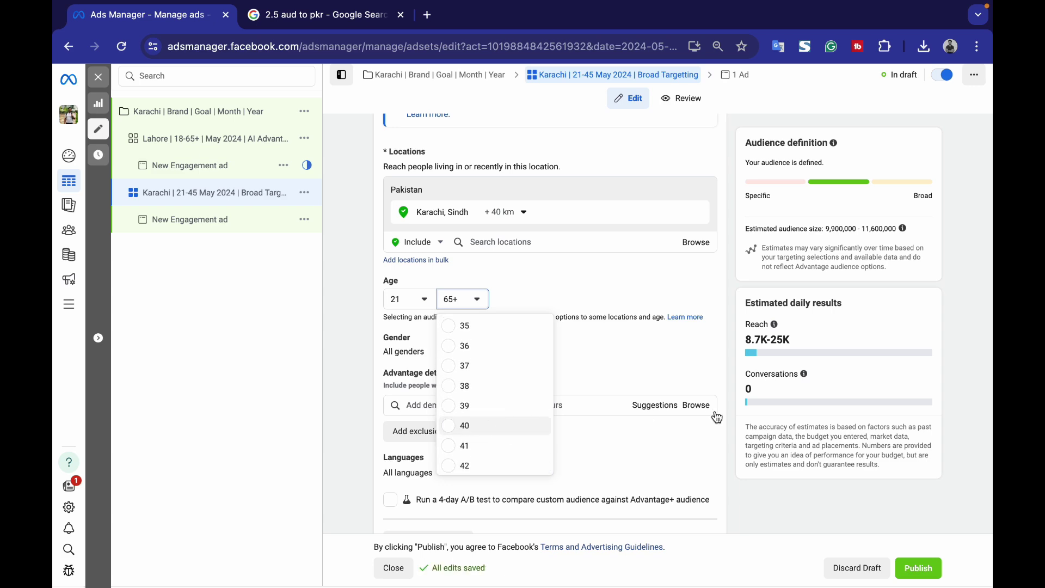
# - Check the age range in the Karachi ad set's name and set the audience's maximum age to 45
pyautogui.scroll(10, 714, 415)
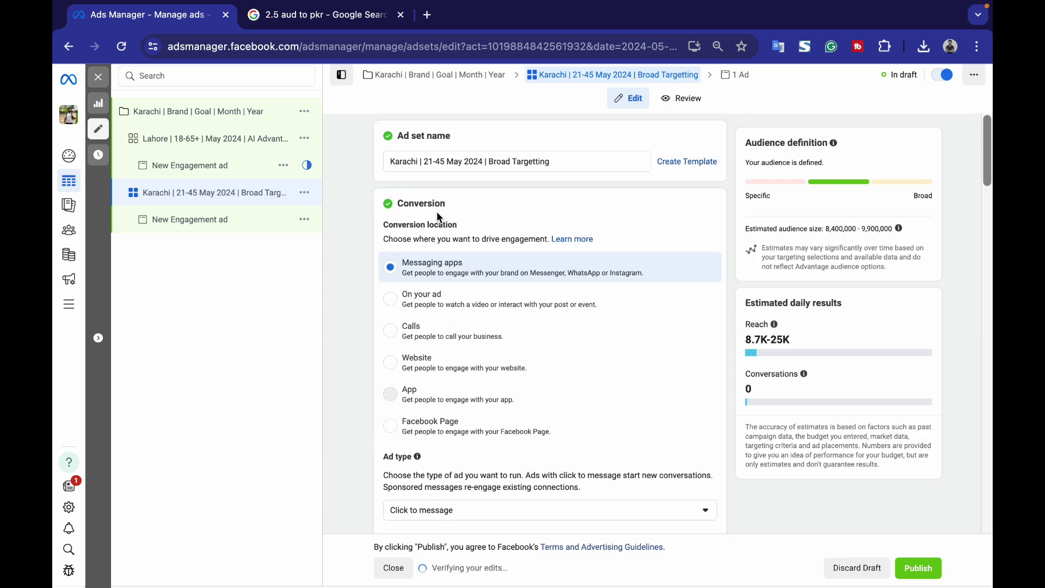
pyautogui.scroll(-10, 640, 452)
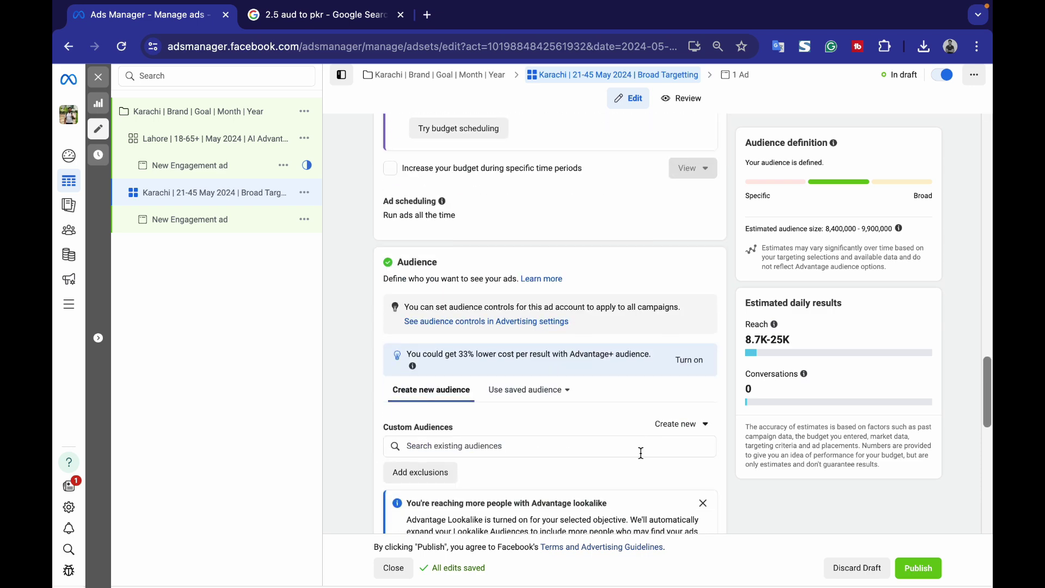
pyautogui.click(489, 262)
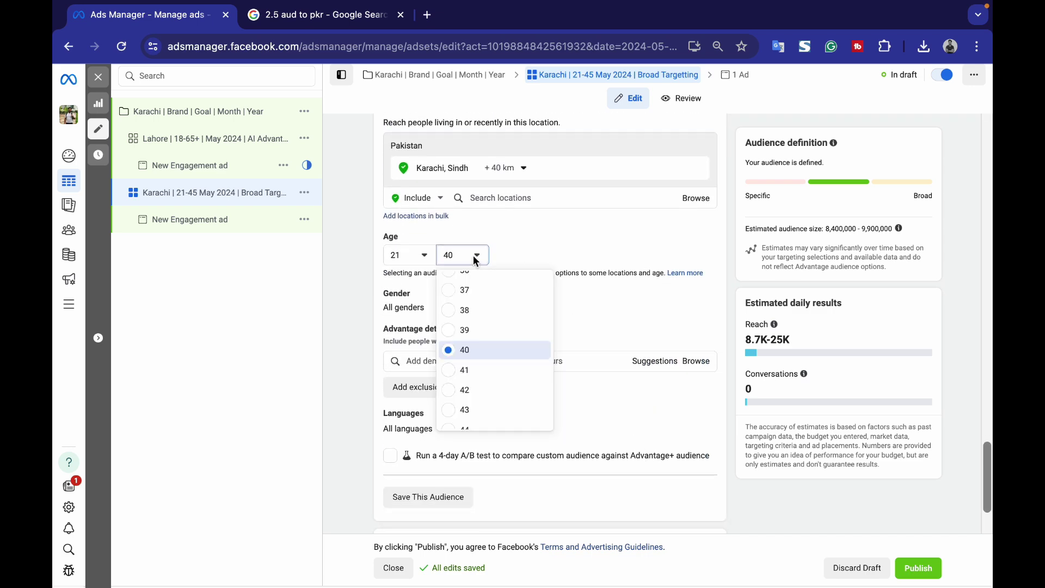
pyautogui.scroll(-1, 490, 374)
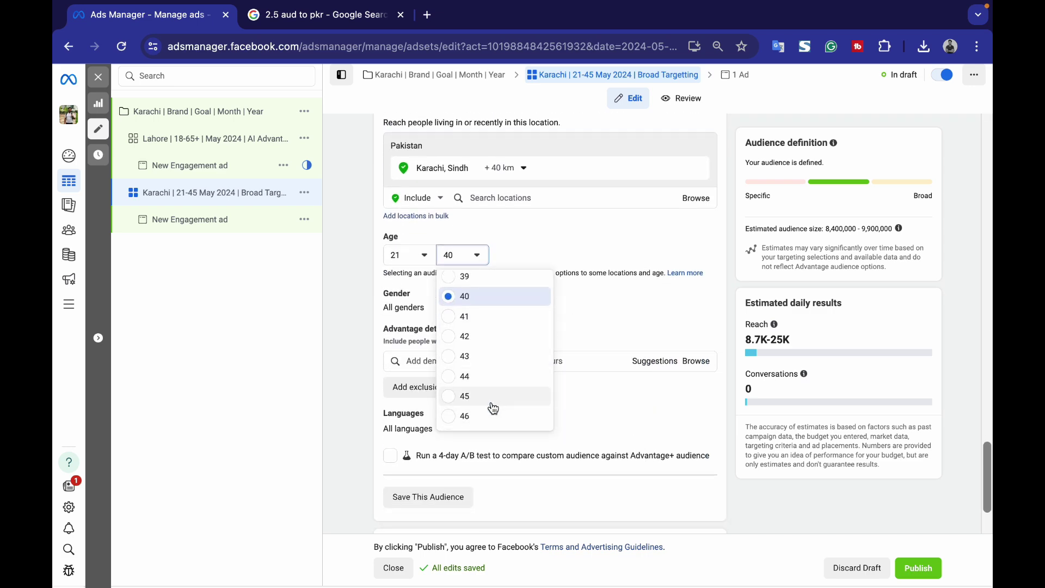
pyautogui.click(493, 396)
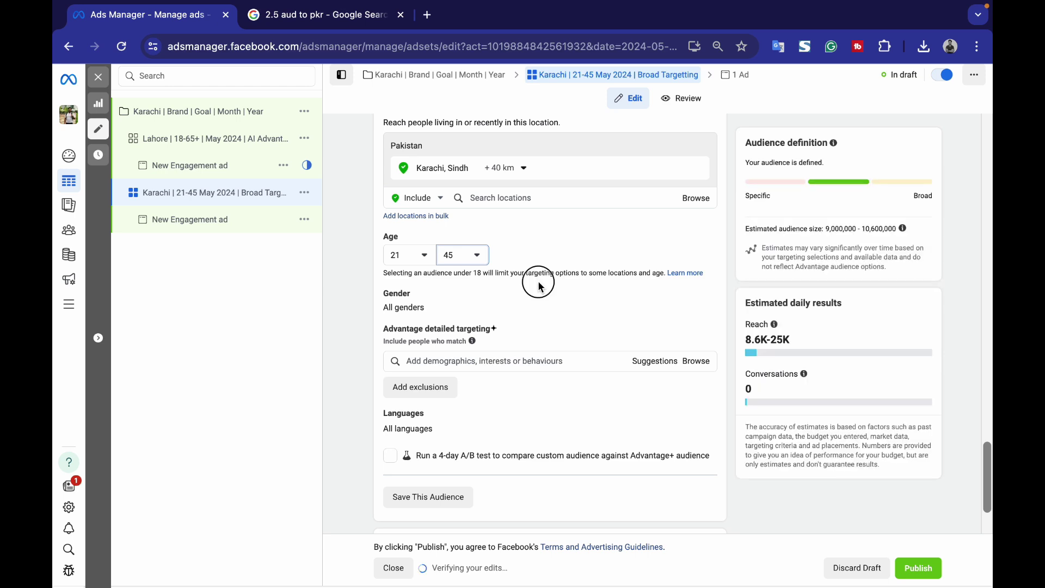
pyautogui.scroll(1, 538, 279)
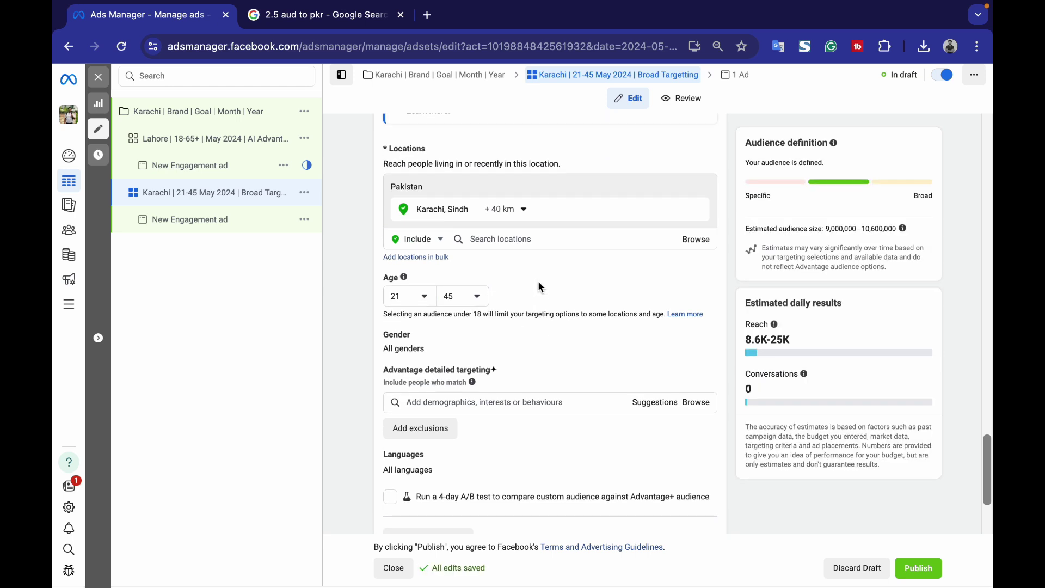
# - Set the radius around Karachi, Sindh to 80 km and restore it to 40 km
pyautogui.scroll(2, 539, 283)
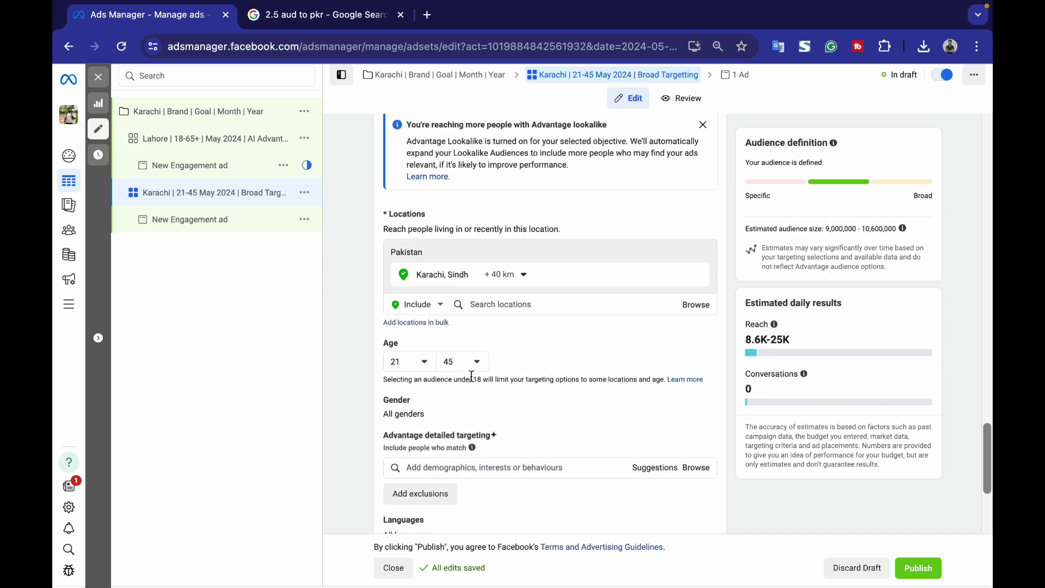
pyautogui.click(511, 279)
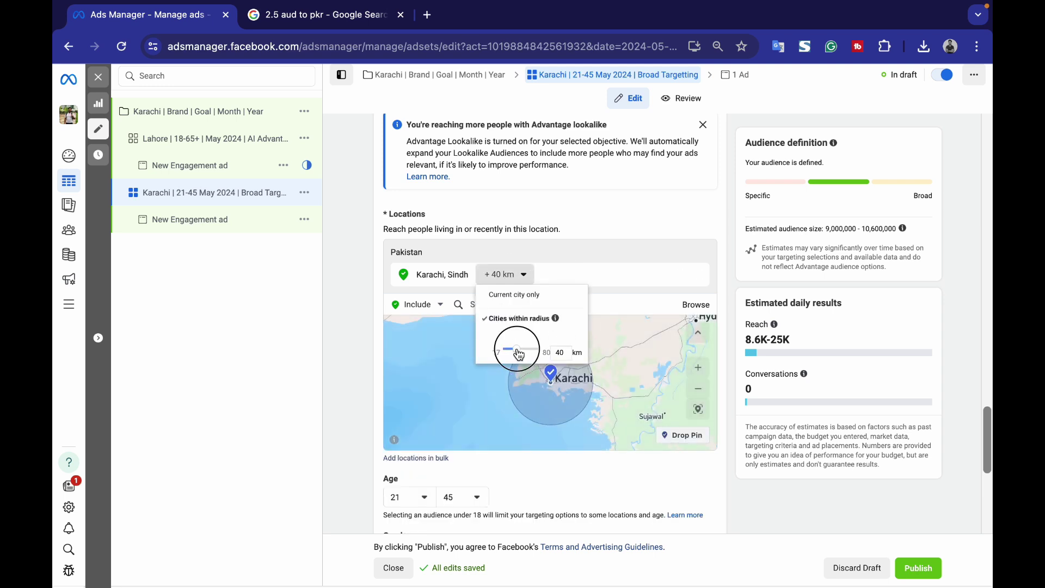
pyautogui.moveTo(517, 351); pyautogui.dragTo(561, 351)
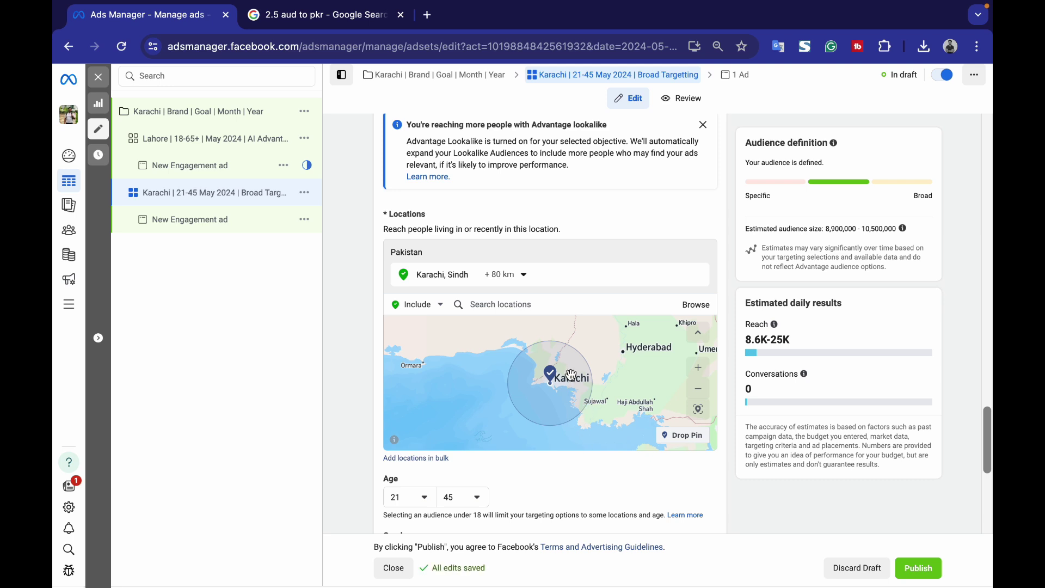
pyautogui.click(503, 275)
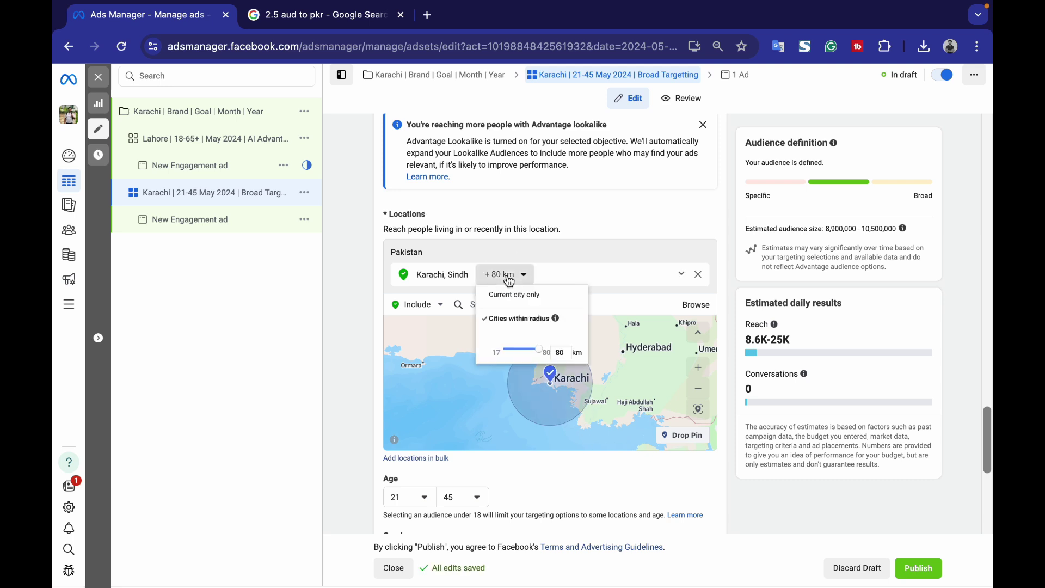
pyautogui.click(559, 357)
pyautogui.write('40')
pyautogui.press('Return')
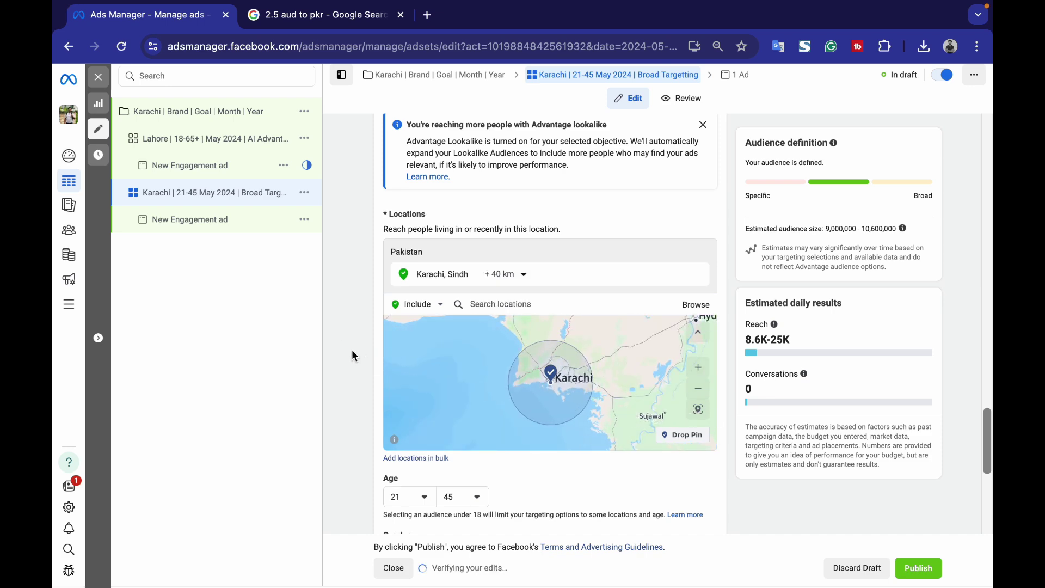
# - Switch the Karachi ad set to manual placements and exclude the Audience Network and Messenger platforms
pyautogui.scroll(-5, 350, 355)
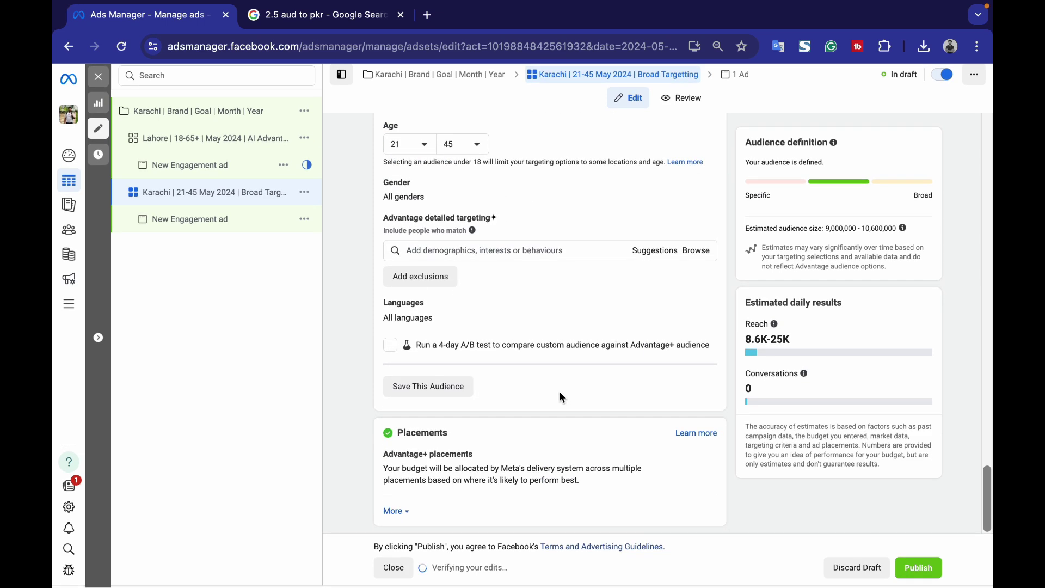
pyautogui.click(706, 456)
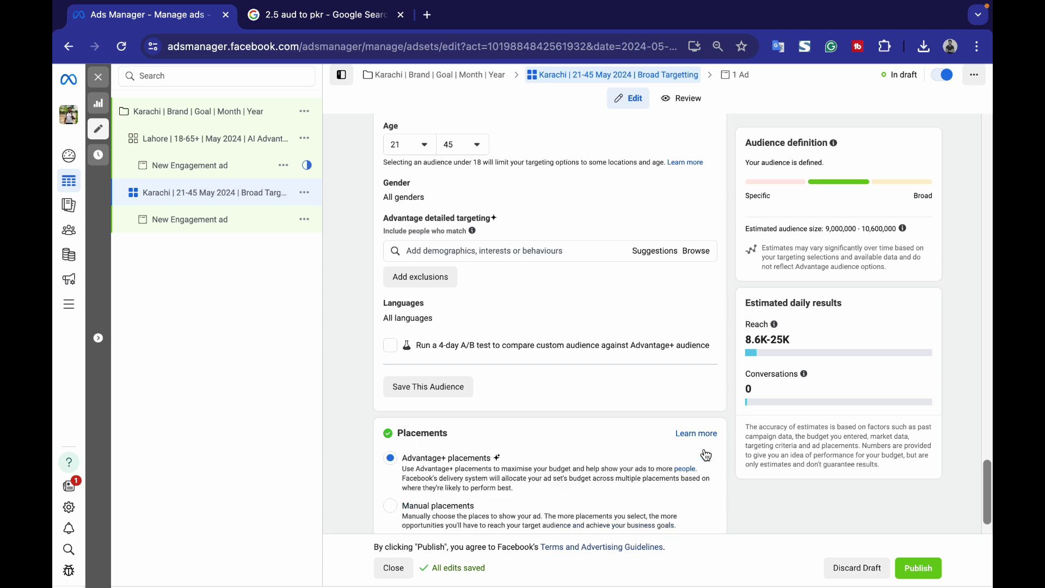
pyautogui.click(592, 469)
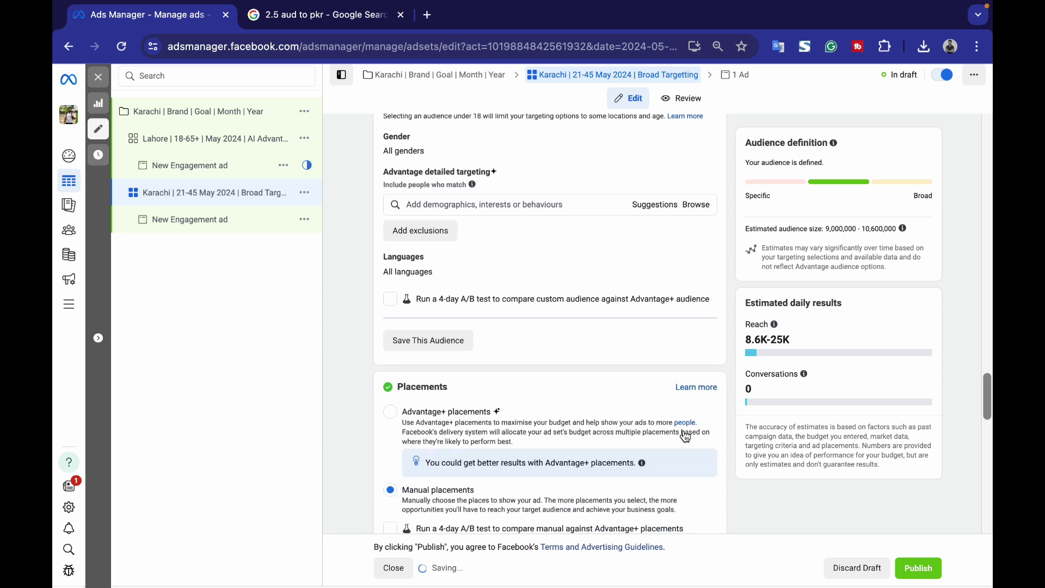
pyautogui.scroll(-2, 686, 436)
pyautogui.scroll(-5, 686, 436)
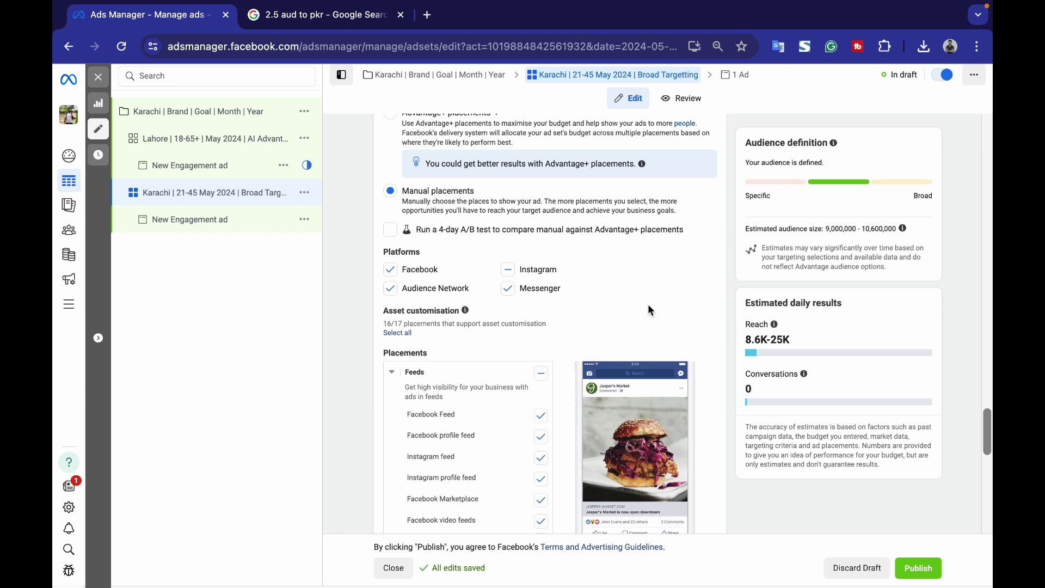
pyautogui.click(390, 289)
pyautogui.click(507, 288)
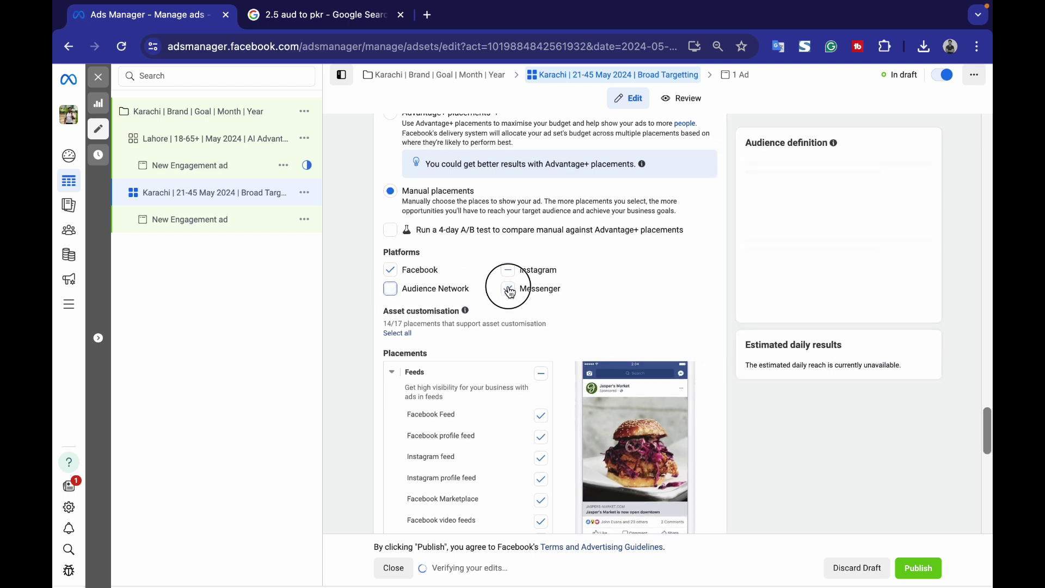
# - Exclude the in-stream ads for videos and reels and the search results placements from the Karachi ad set
pyautogui.scroll(-5, 605, 303)
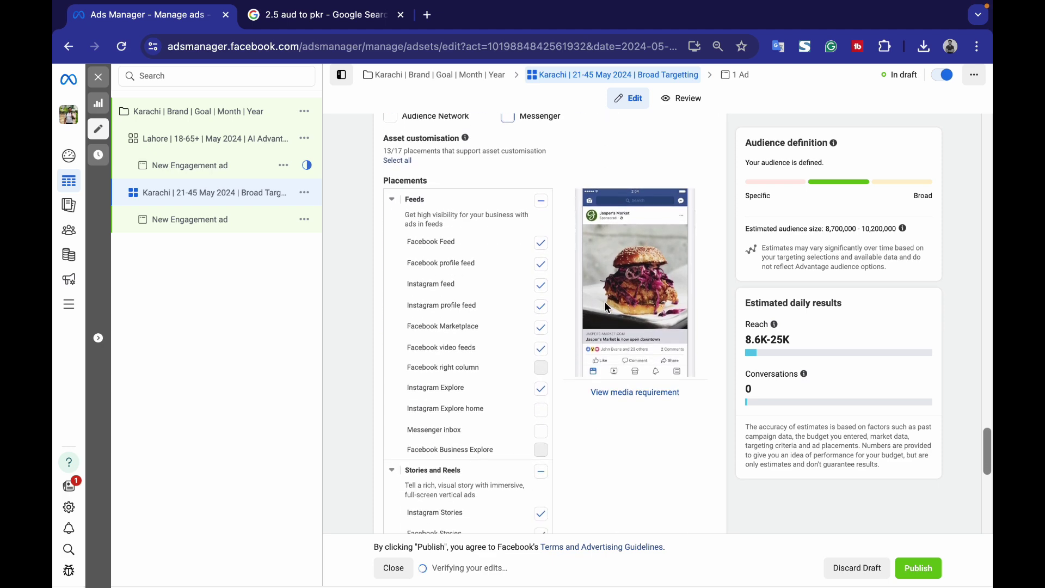
pyautogui.scroll(-5, 604, 301)
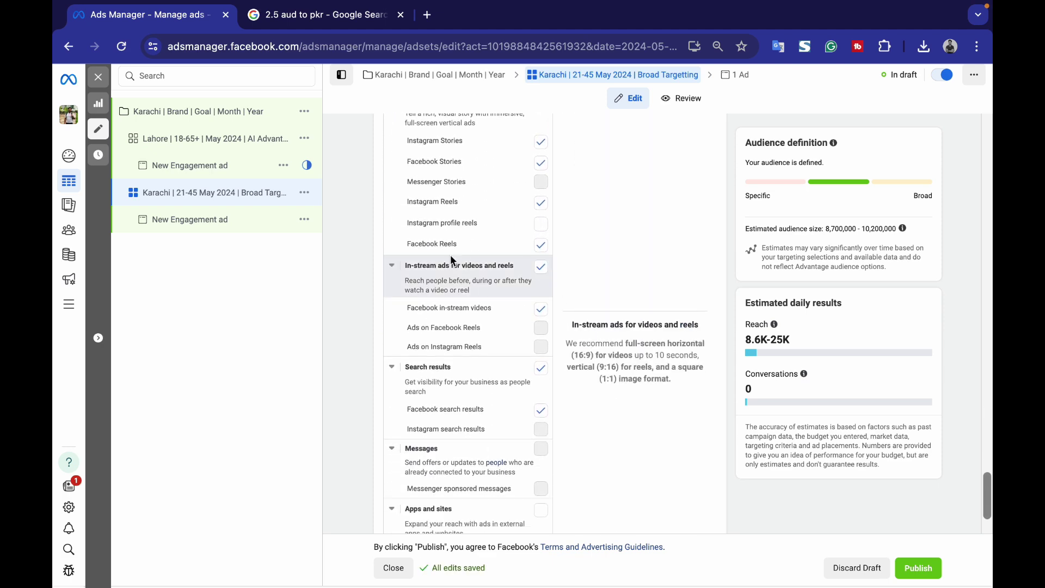
pyautogui.click(541, 268)
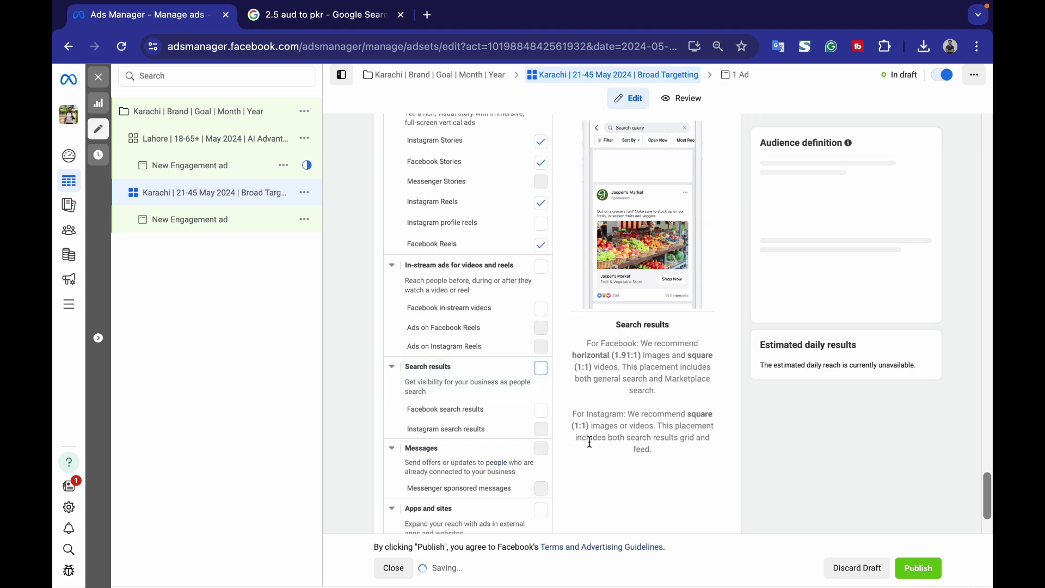
# - Review the Karachi ad set's feed, stories and reels placements, then its age range and the targeted area on the location map
pyautogui.scroll(4, 590, 442)
pyautogui.scroll(4, 589, 442)
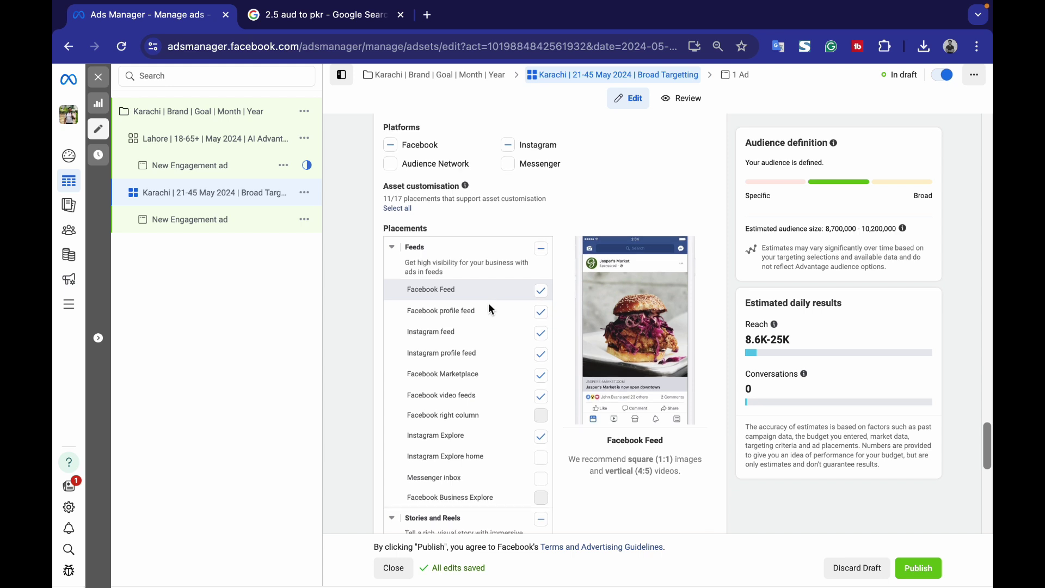
pyautogui.scroll(-2, 489, 303)
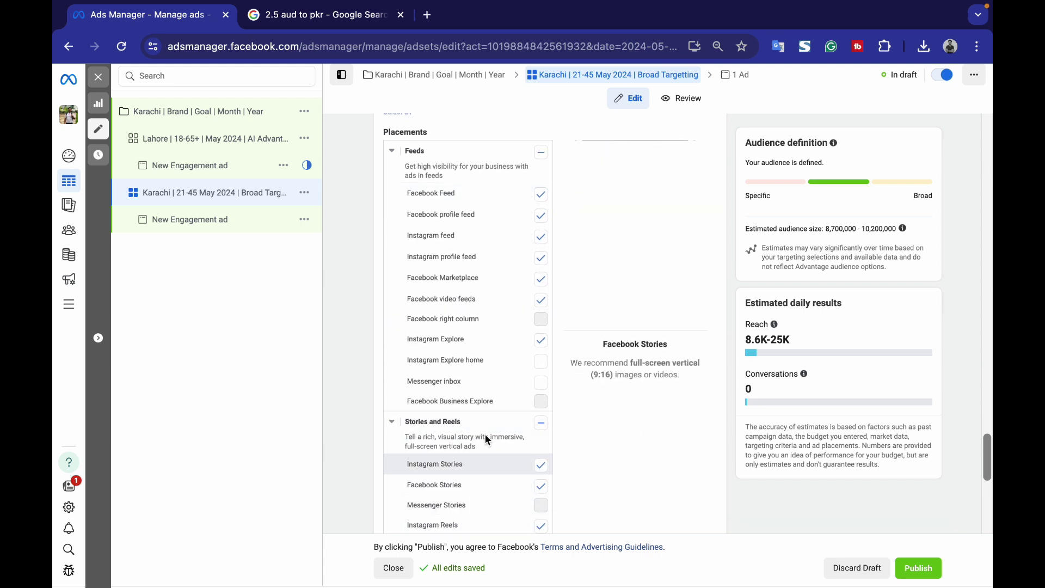
pyautogui.scroll(-1, 504, 471)
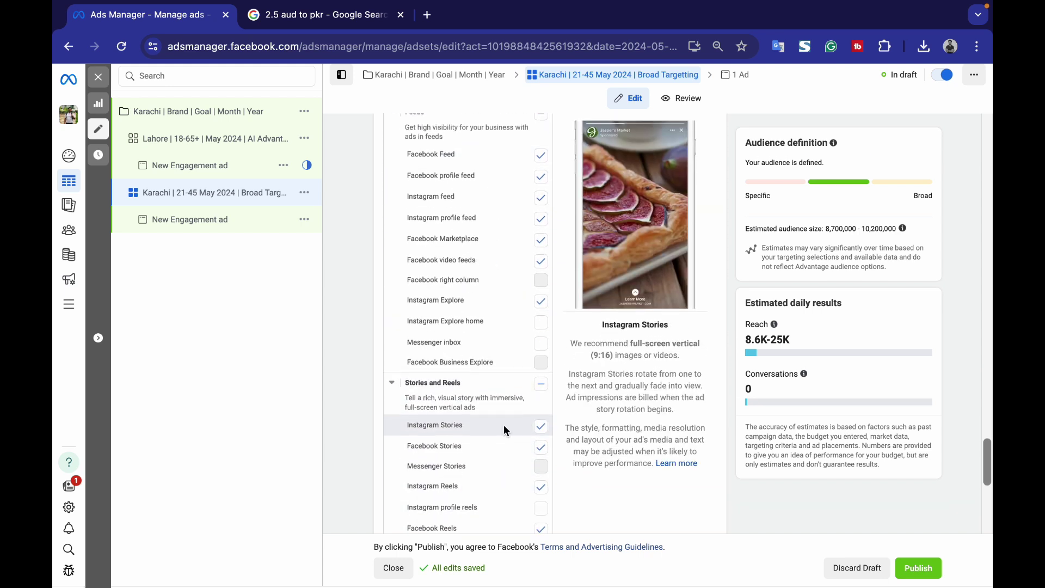
pyautogui.scroll(4, 527, 459)
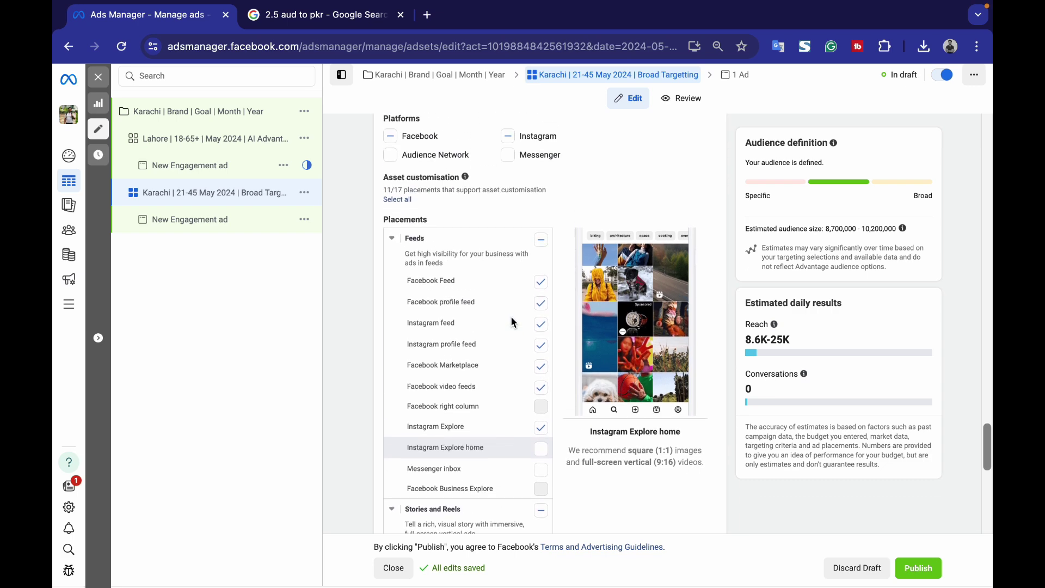
pyautogui.scroll(10, 510, 430)
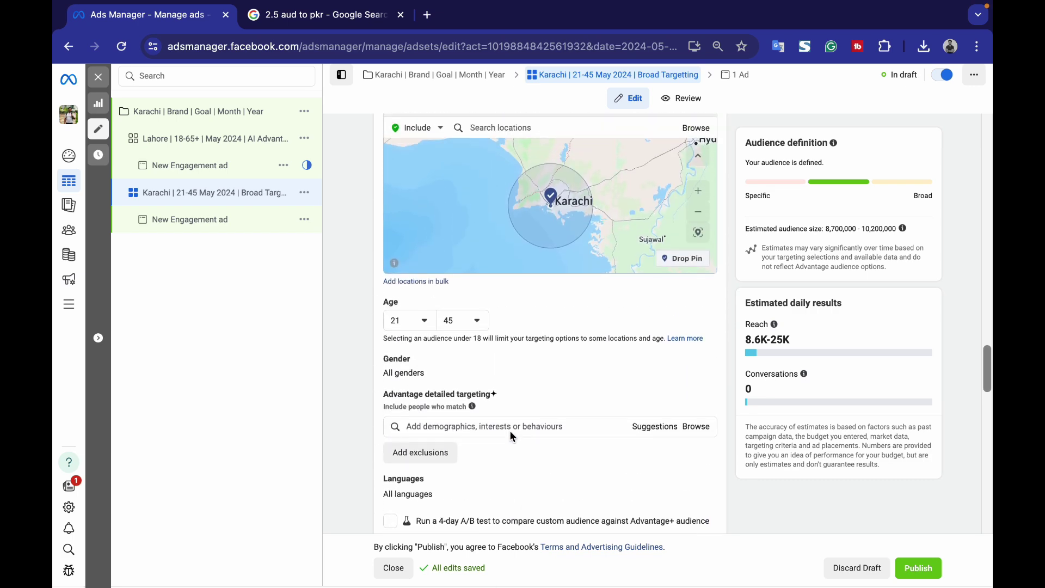
pyautogui.scroll(3, 448, 381)
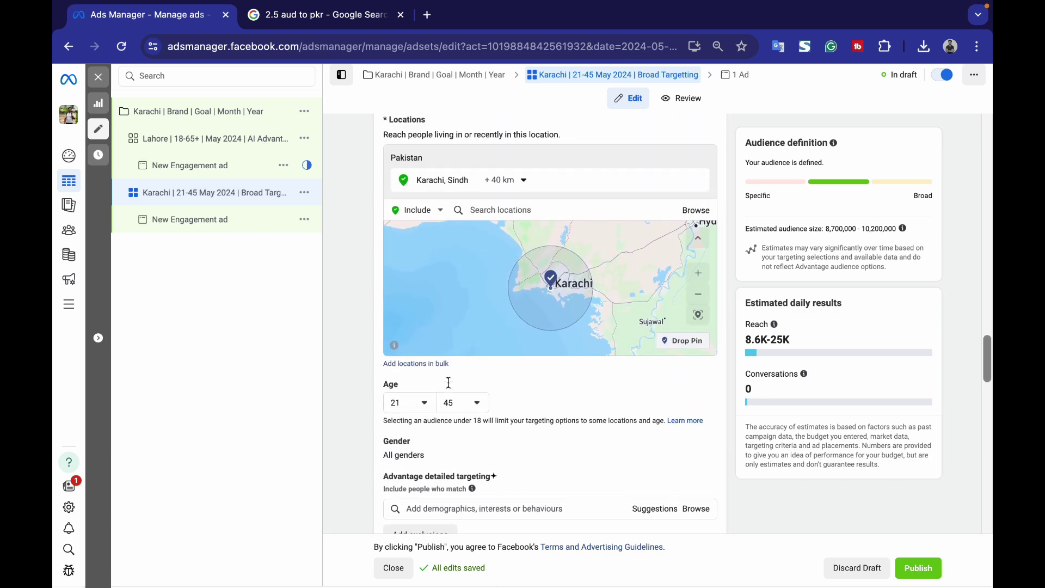
pyautogui.scroll(2, 448, 381)
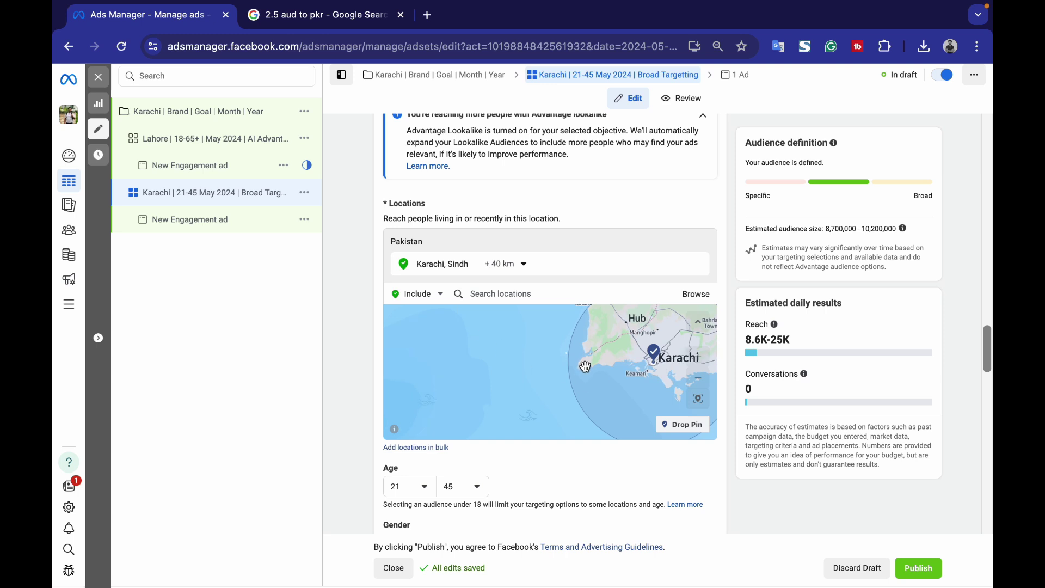
pyautogui.moveTo(585, 366); pyautogui.dragTo(413, 380)
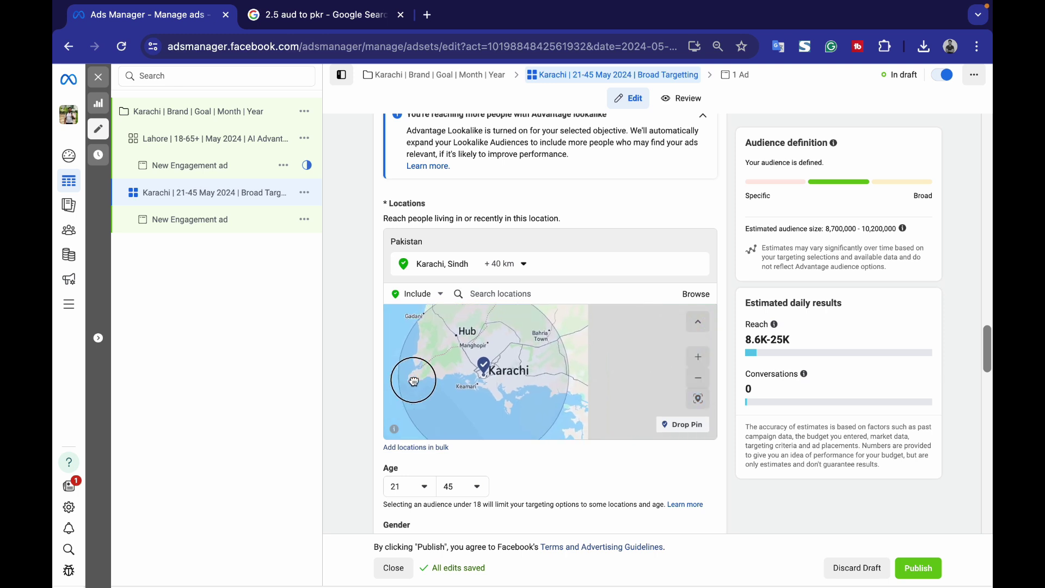
pyautogui.click(698, 377)
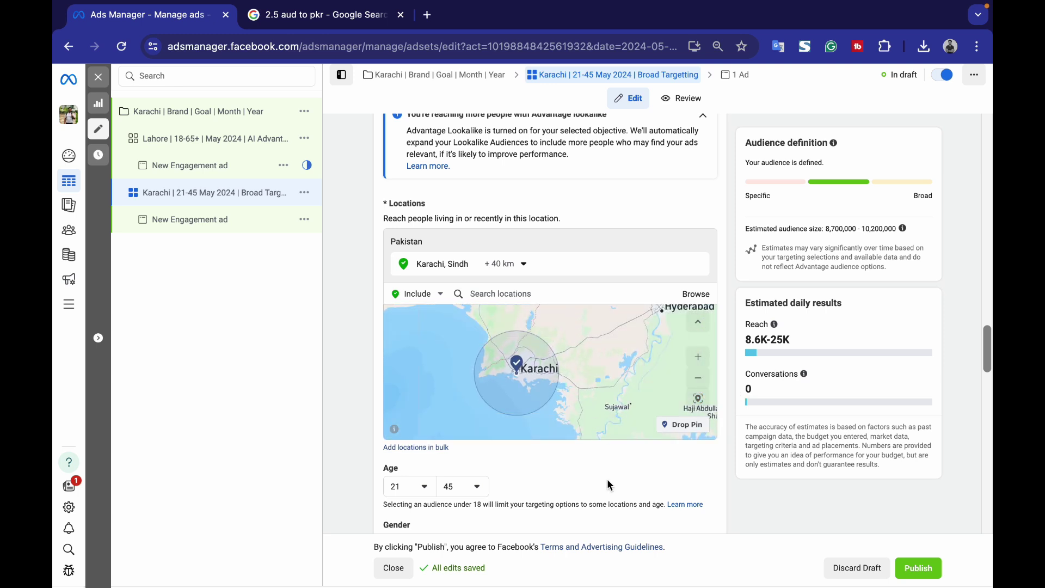
pyautogui.scroll(-1, 609, 484)
pyautogui.scroll(3, 609, 485)
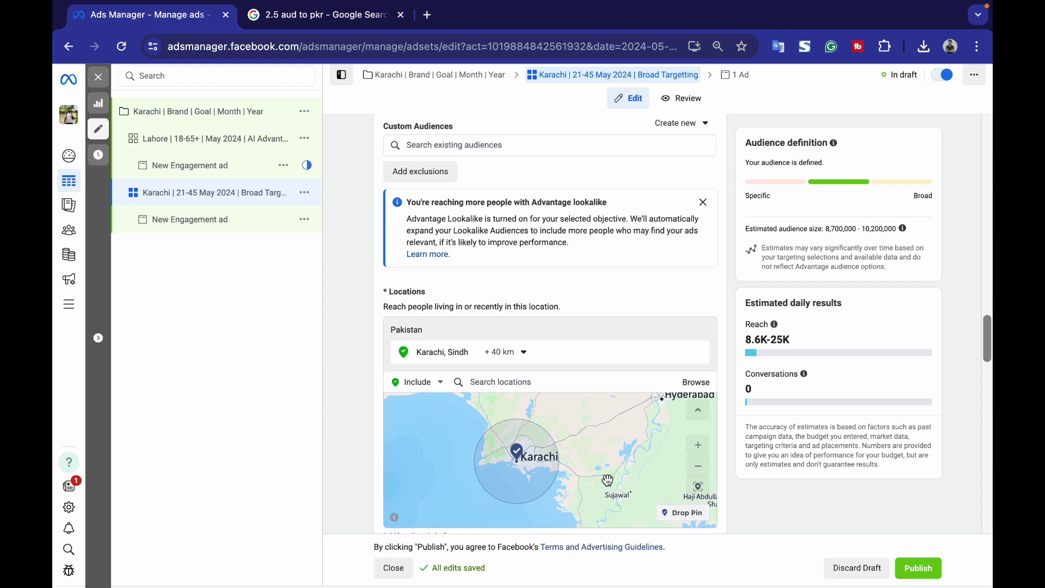
# - Look for existing custom audiences to exclude from the Karachi ad set
pyautogui.scroll(3, 639, 241)
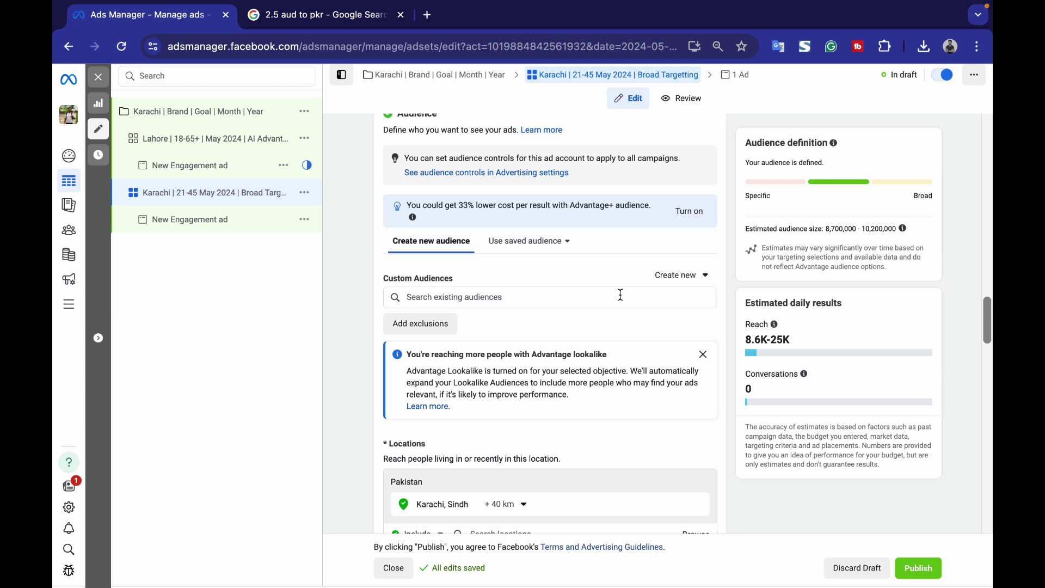
pyautogui.click(423, 322)
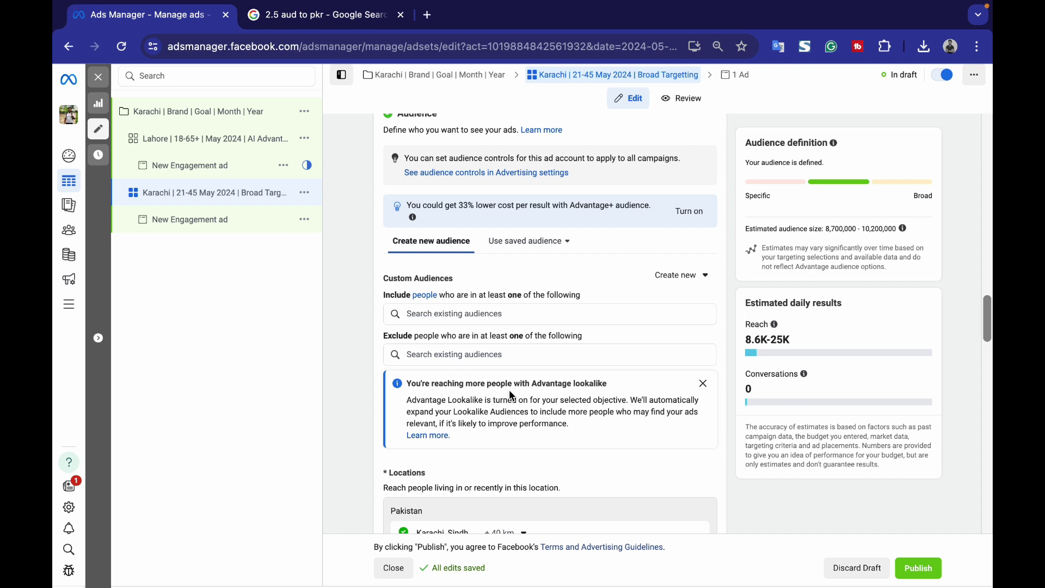
pyautogui.click(477, 351)
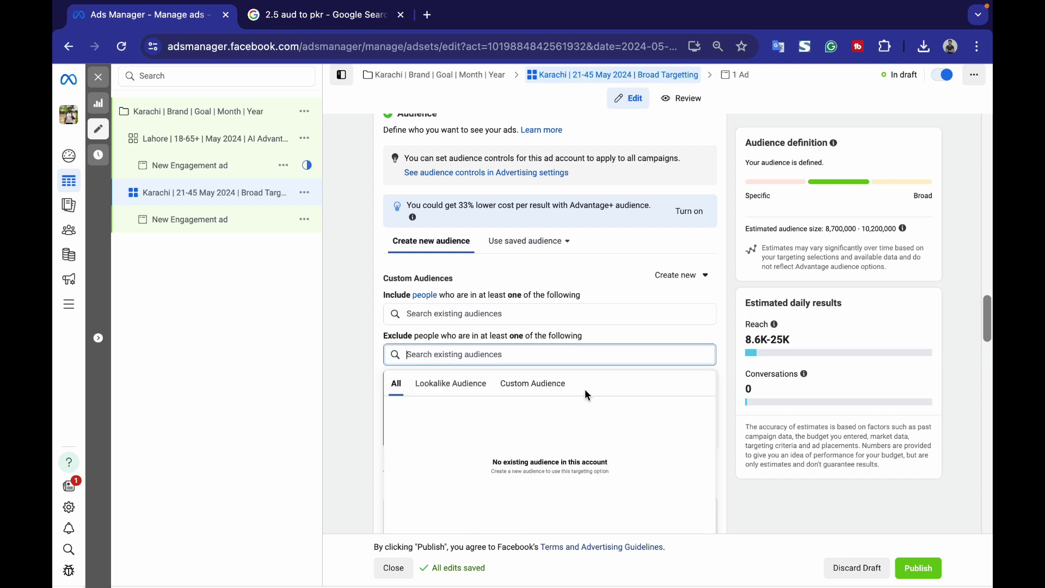
pyautogui.click(353, 413)
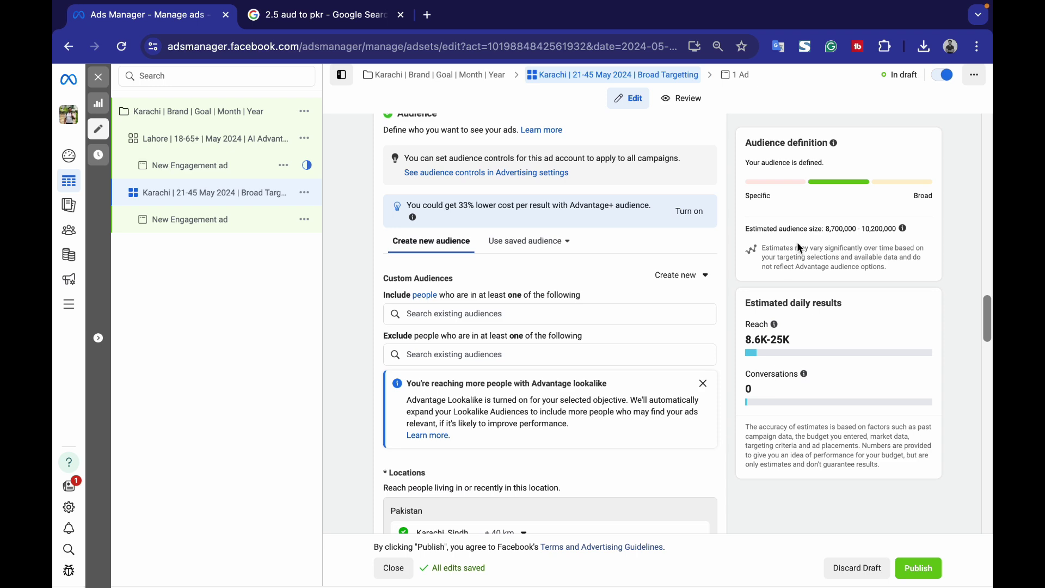
# - Check the Lahore ad set's name, return to the Karachi ad set and review its audience targeting
pyautogui.scroll(20, 797, 242)
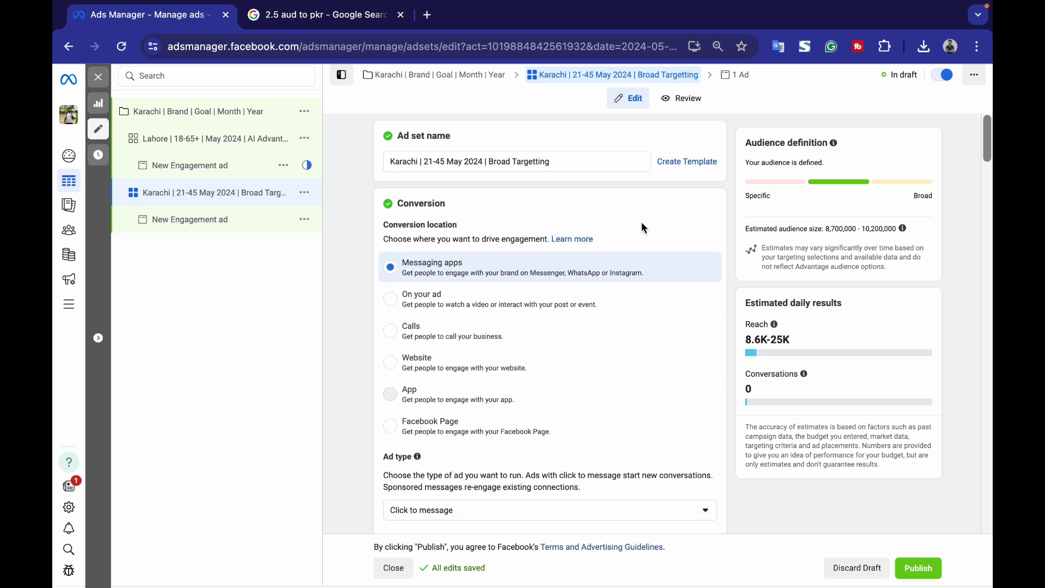
pyautogui.click(250, 147)
pyautogui.click(549, 164)
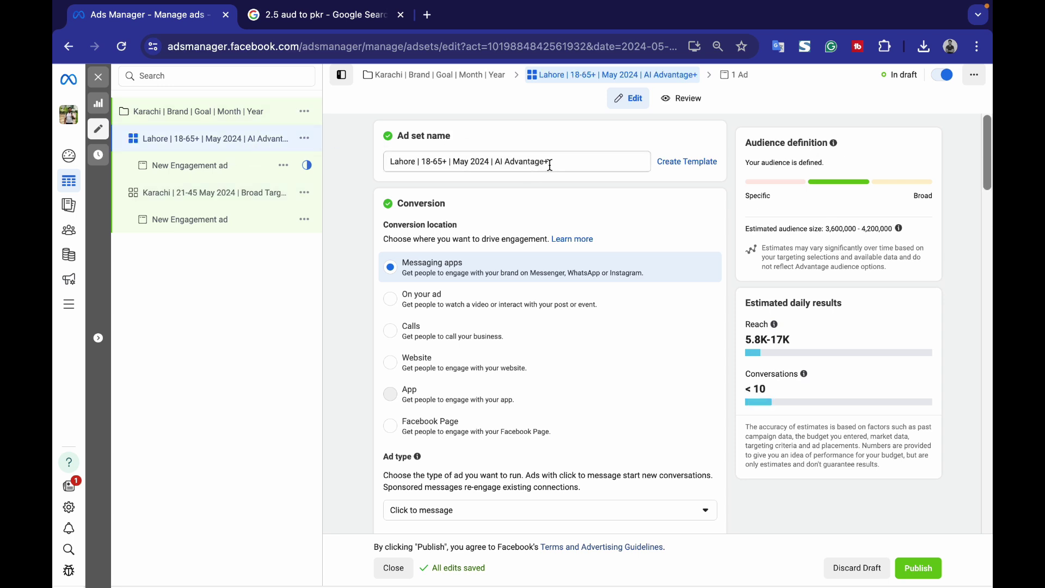
pyautogui.click(240, 197)
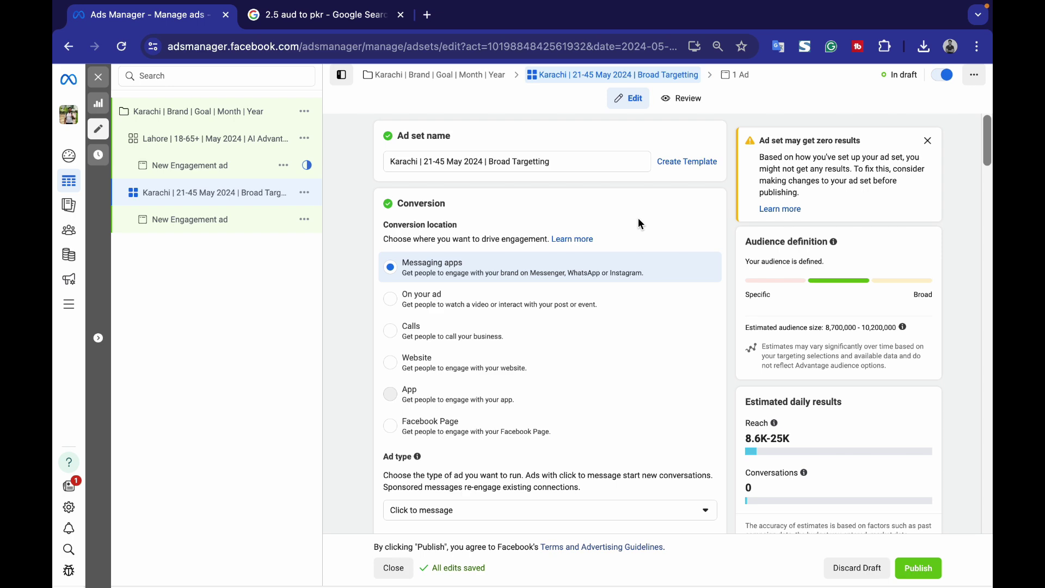
pyautogui.scroll(-15, 630, 262)
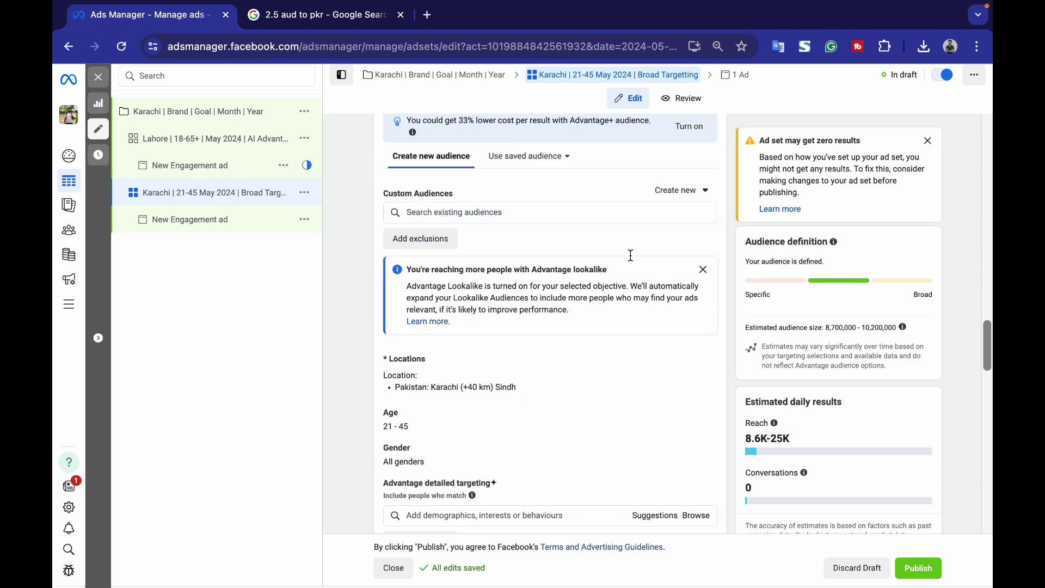
pyautogui.scroll(-2, 630, 255)
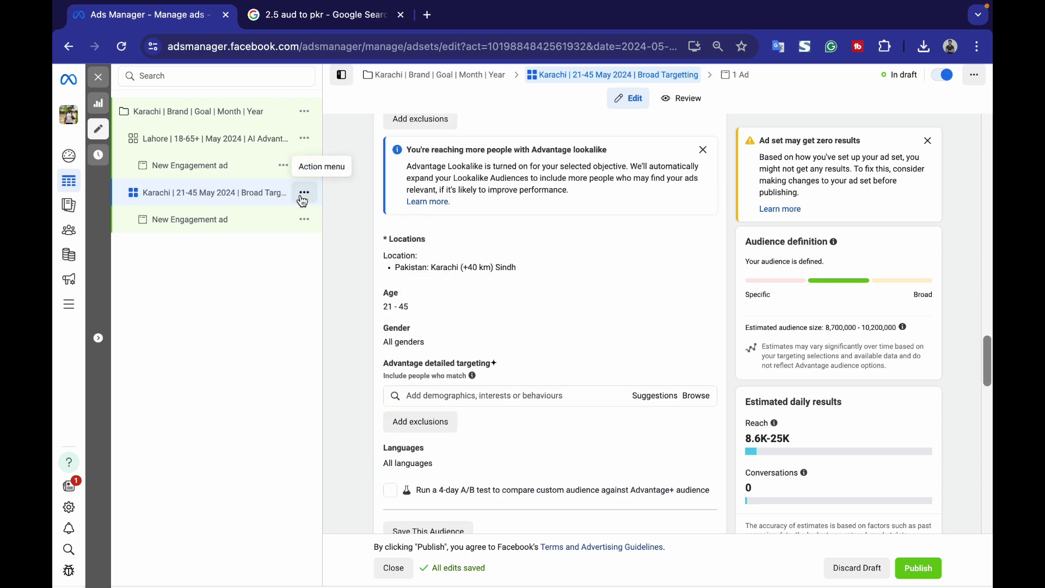
# - Duplicate the Karachi broad-targeting ad set and rename one copy "Karachi | 21-45 May 2024 | Interest Targetting"
pyautogui.click(303, 193)
pyautogui.click(373, 240)
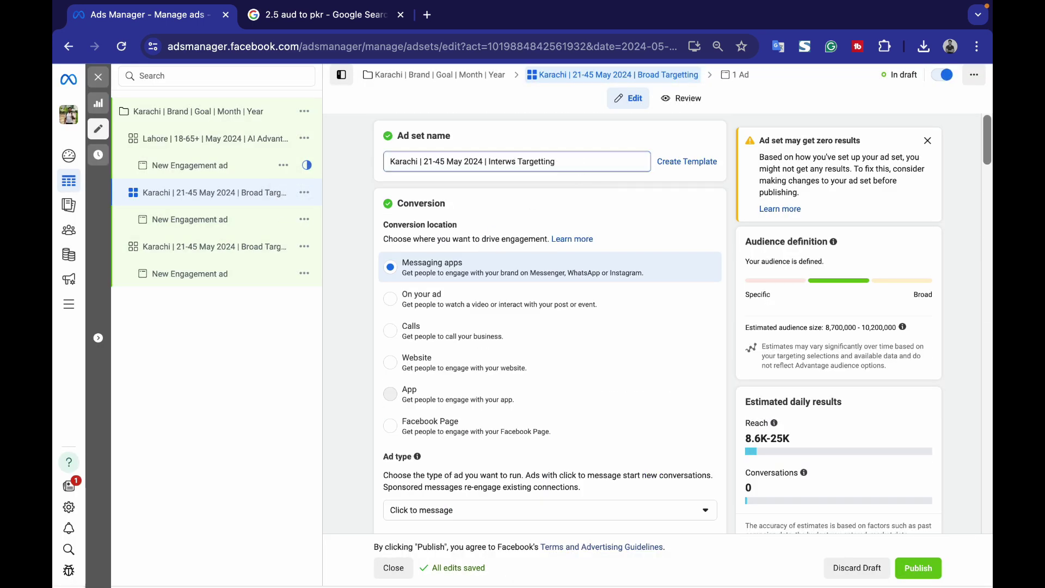
pyautogui.press('BackSpace')
pyautogui.press('BackSpace')
pyautogui.press('BackSpace')
pyautogui.write('est')
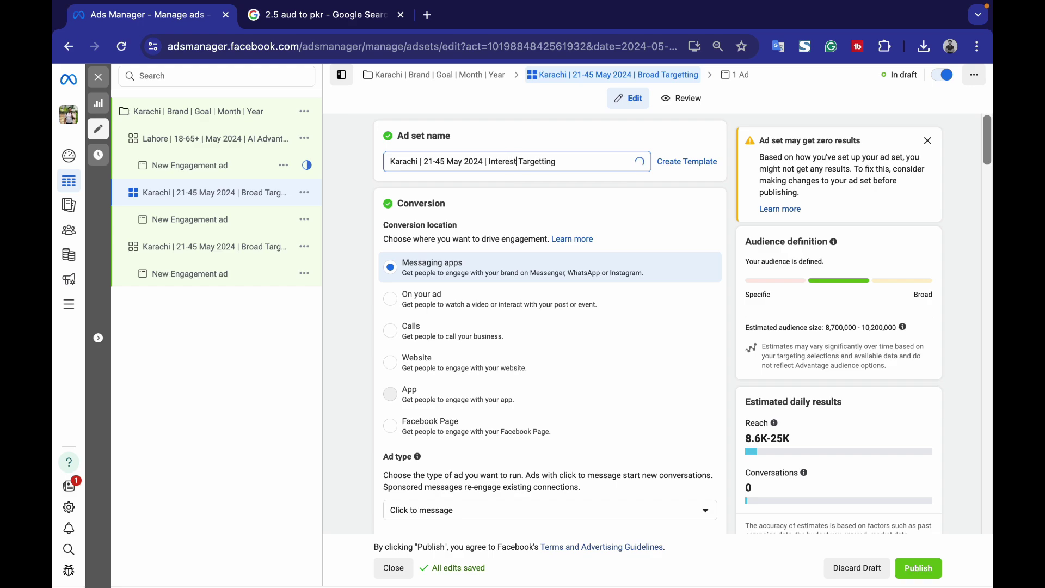
pyautogui.scroll(-20, 617, 305)
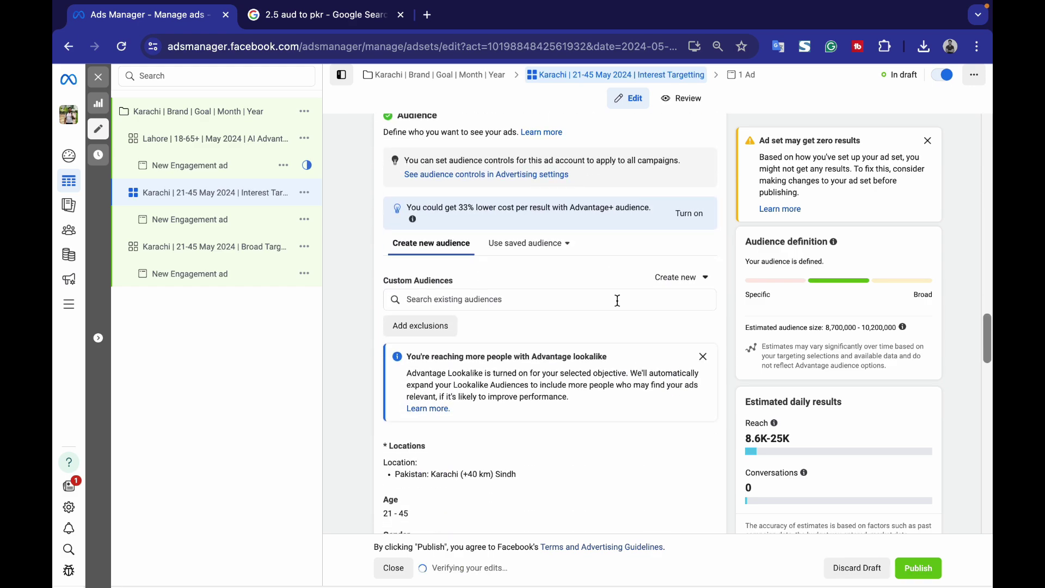
# - Add detailed targeting to the Karachi interest ad set: Frequent travellers, Engaged, Married, and Newly engaged (6 months), (1 year) and (3 months)
pyautogui.scroll(15, 618, 305)
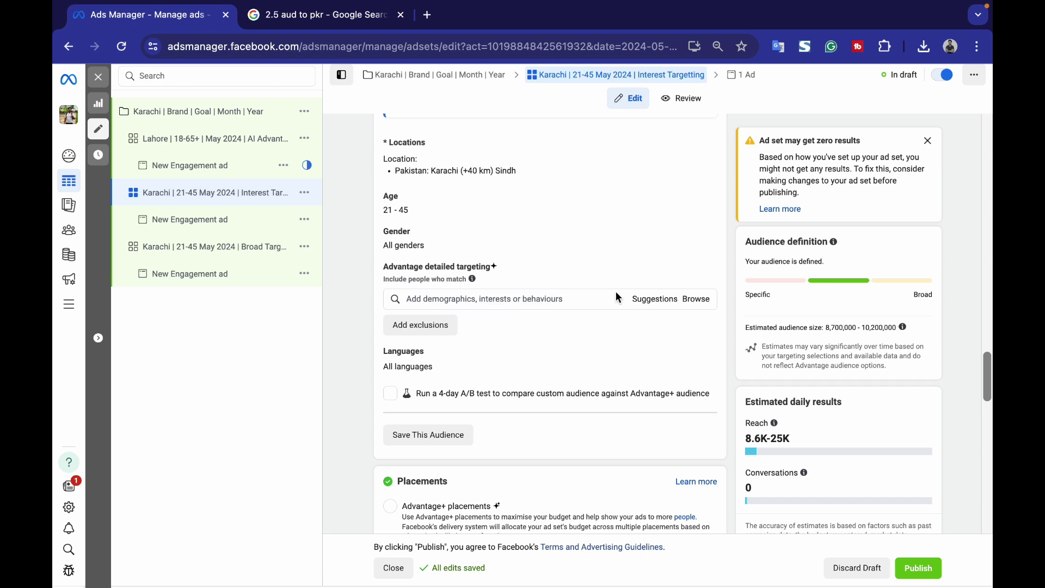
pyautogui.click(574, 298)
pyautogui.write('travel')
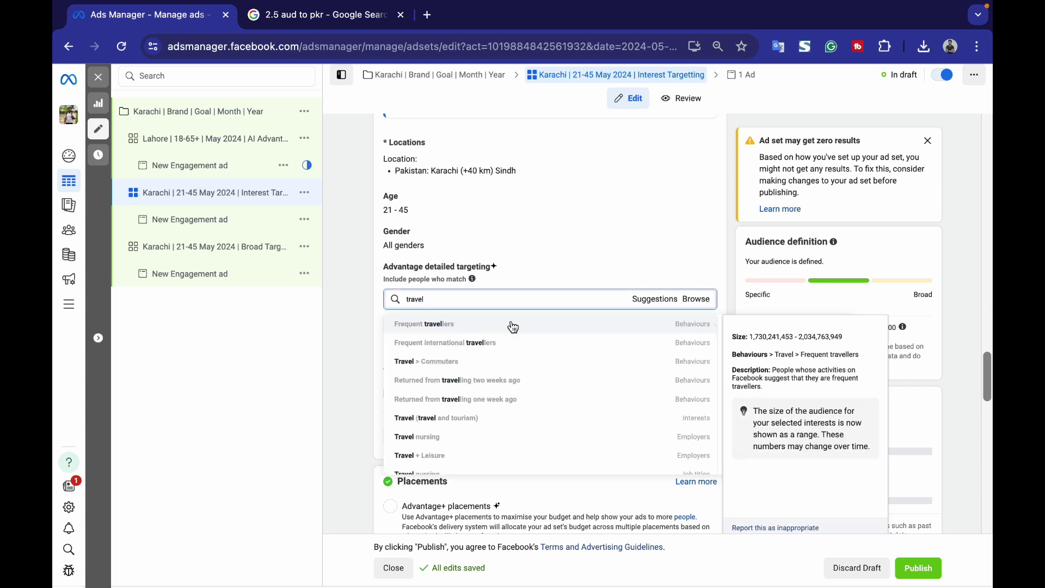
pyautogui.click(512, 327)
pyautogui.click(578, 503)
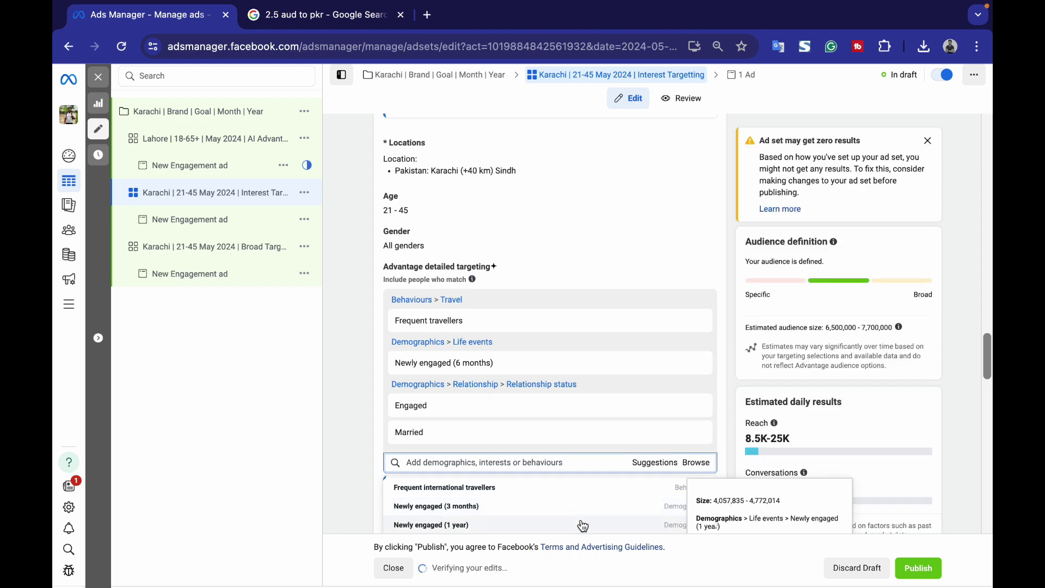
pyautogui.click(582, 525)
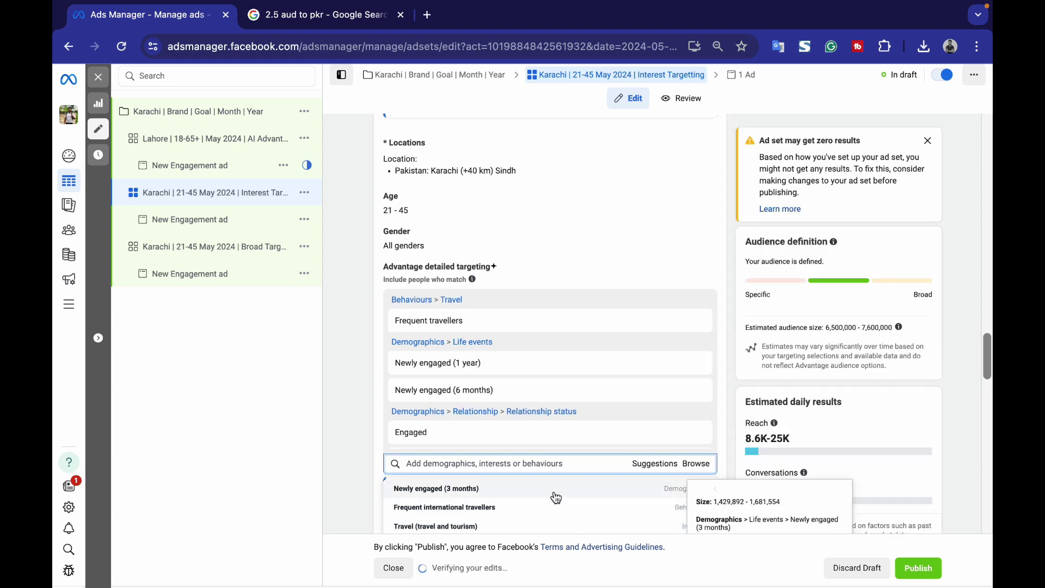
pyautogui.click(556, 490)
pyautogui.click(354, 358)
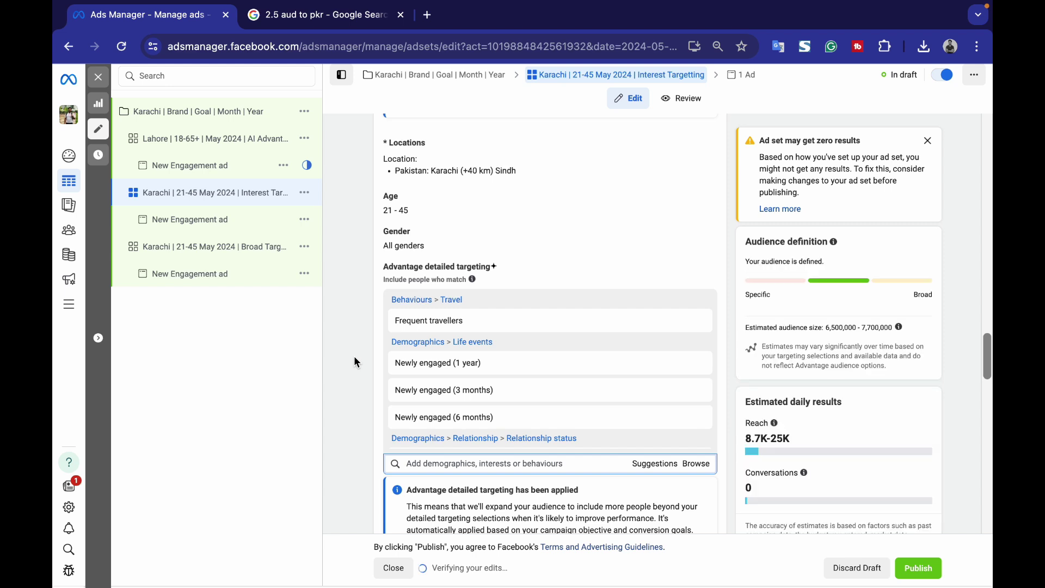
# - Review the Karachi interest ad set's selected behaviours and demographics alongside its location, age, gender and placements
pyautogui.scroll(-2, 354, 362)
pyautogui.scroll(4, 354, 362)
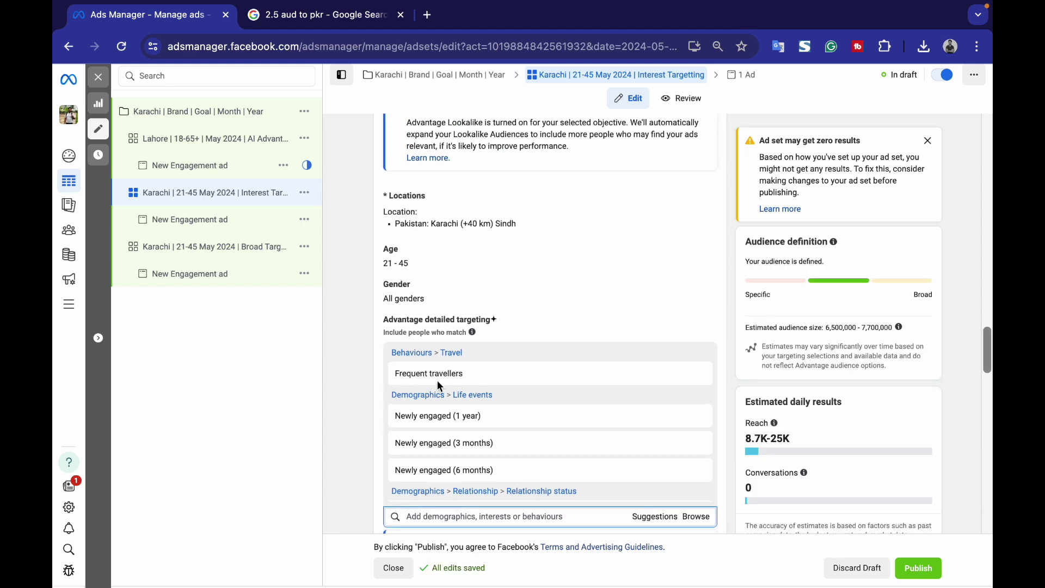
pyautogui.scroll(-1, 580, 436)
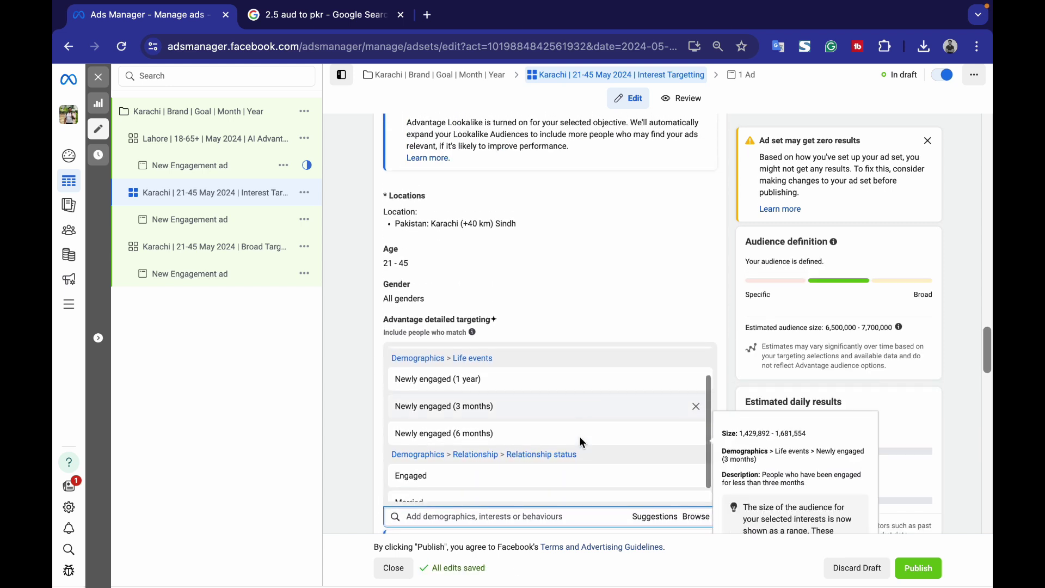
pyautogui.scroll(-1, 578, 285)
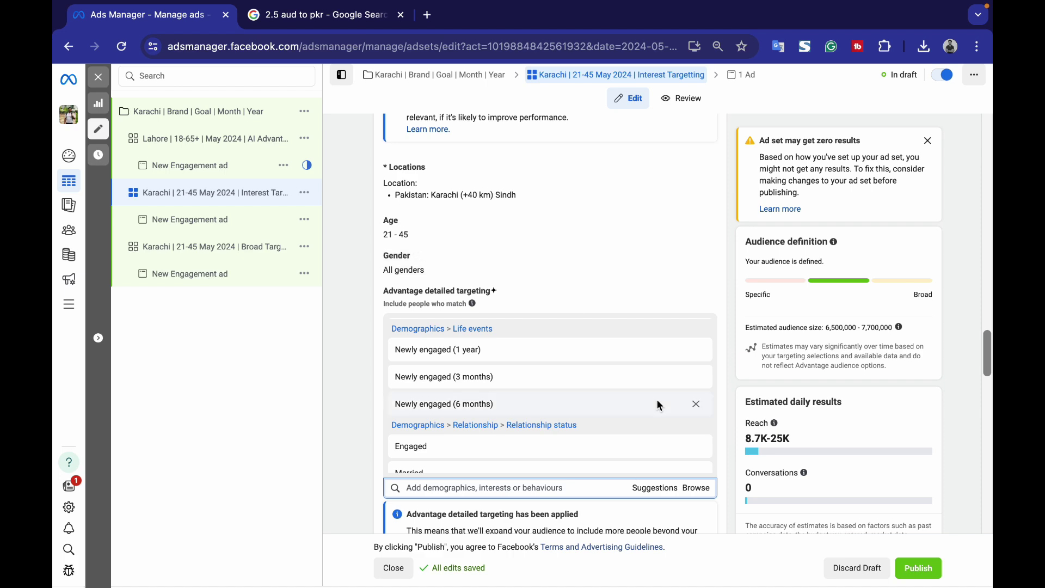
pyautogui.scroll(-1, 625, 419)
pyautogui.scroll(-2, 623, 412)
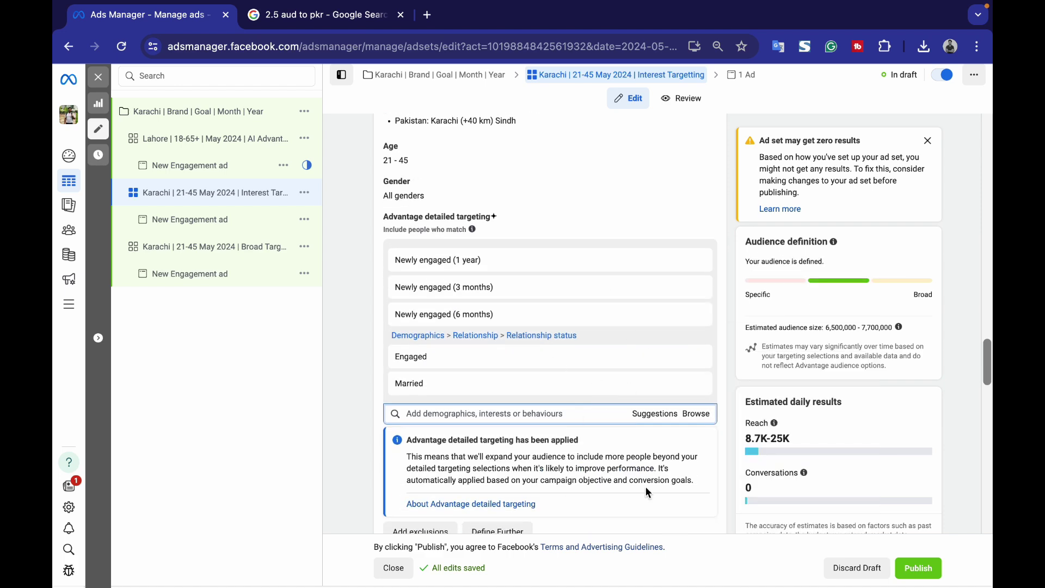
pyautogui.scroll(-8, 646, 492)
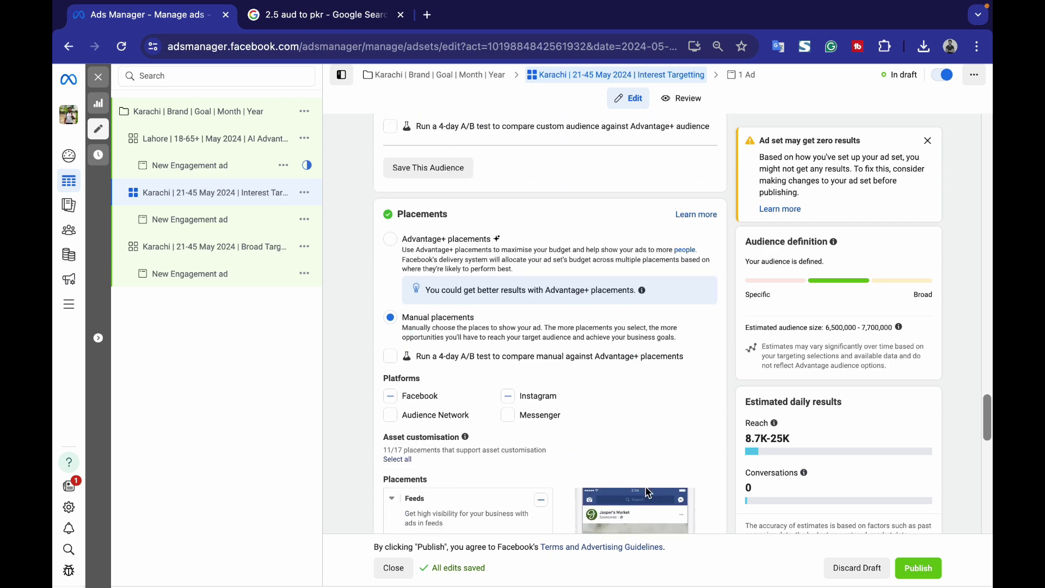
pyautogui.scroll(8, 648, 492)
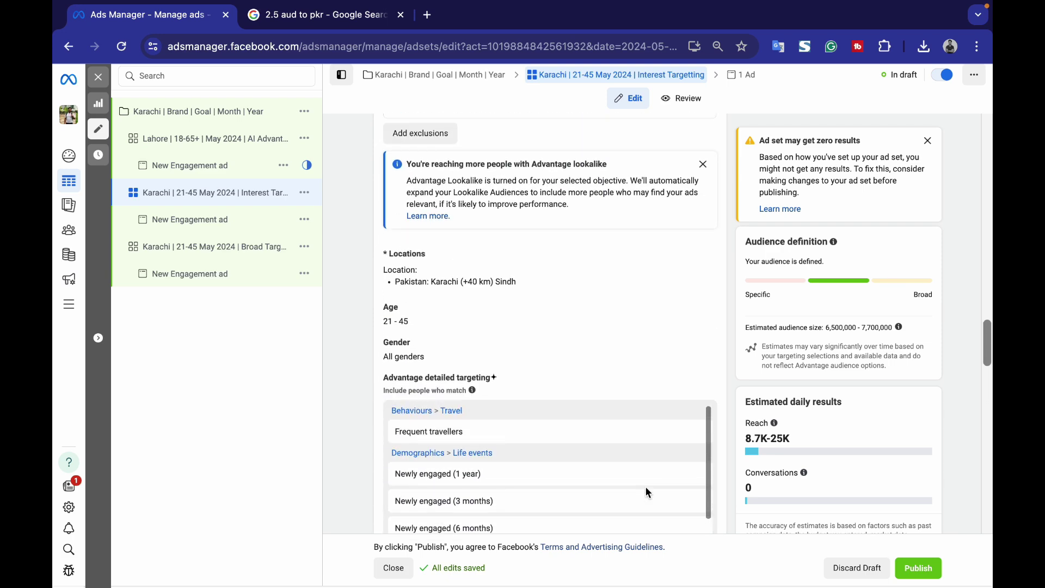
pyautogui.scroll(2, 605, 458)
pyautogui.scroll(-4, 604, 458)
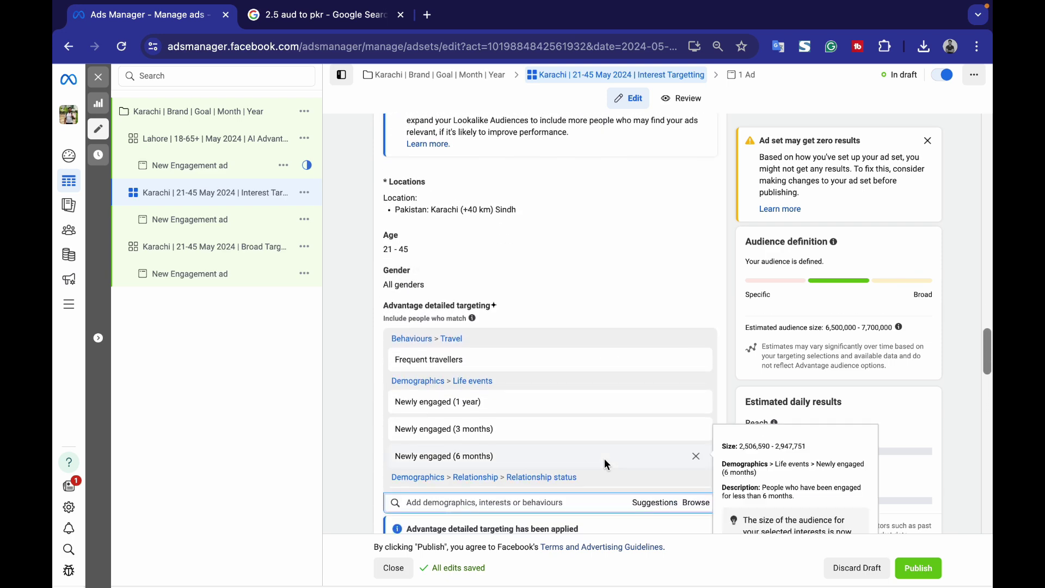
pyautogui.scroll(-2, 604, 458)
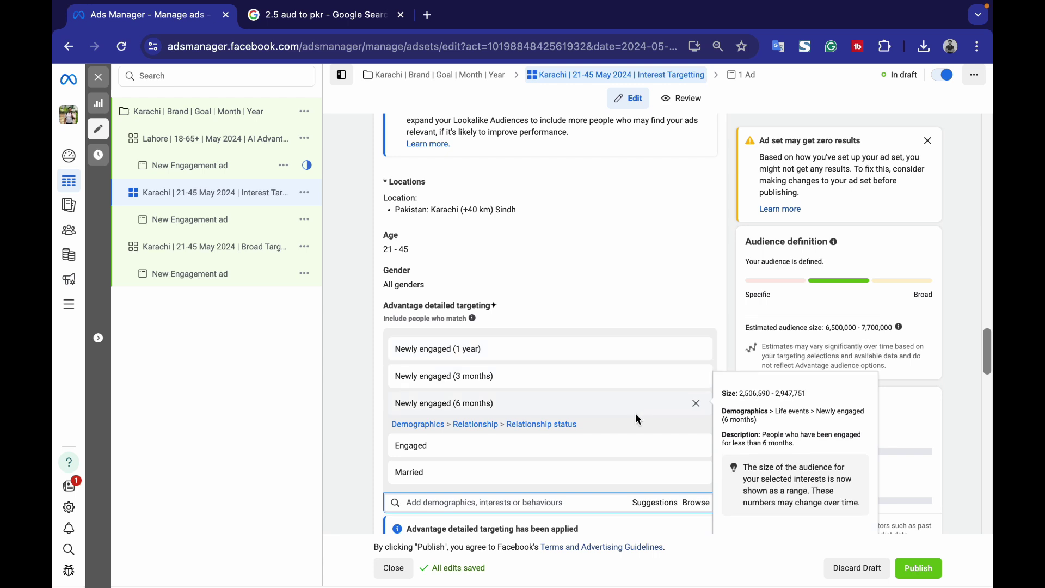
pyautogui.scroll(-1, 638, 418)
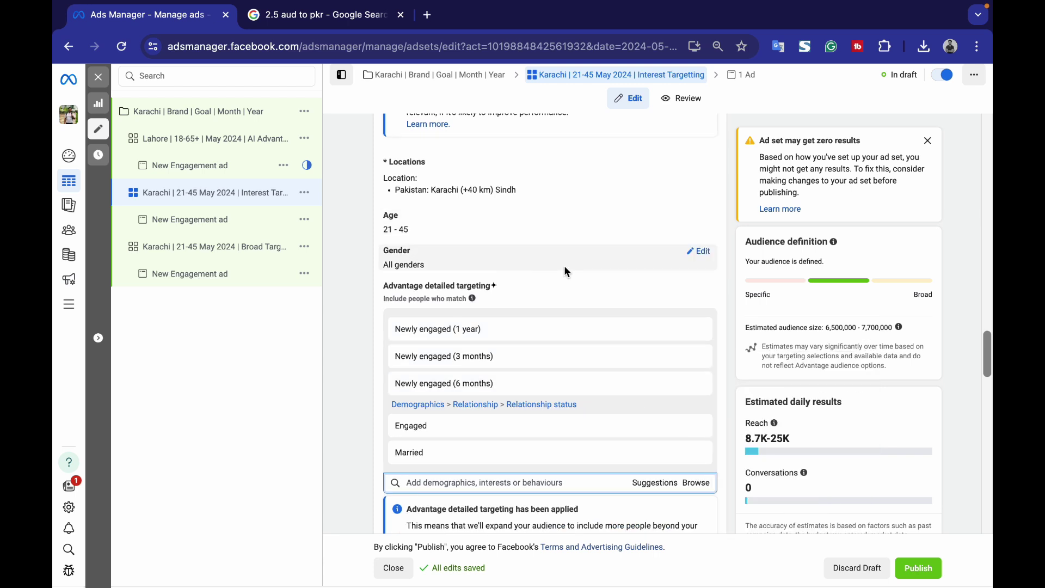
# - Compare detailed targeting between the Karachi broad and interest ad sets, and check the interest ad set's budget and schedule
pyautogui.moveTo(590, 368)
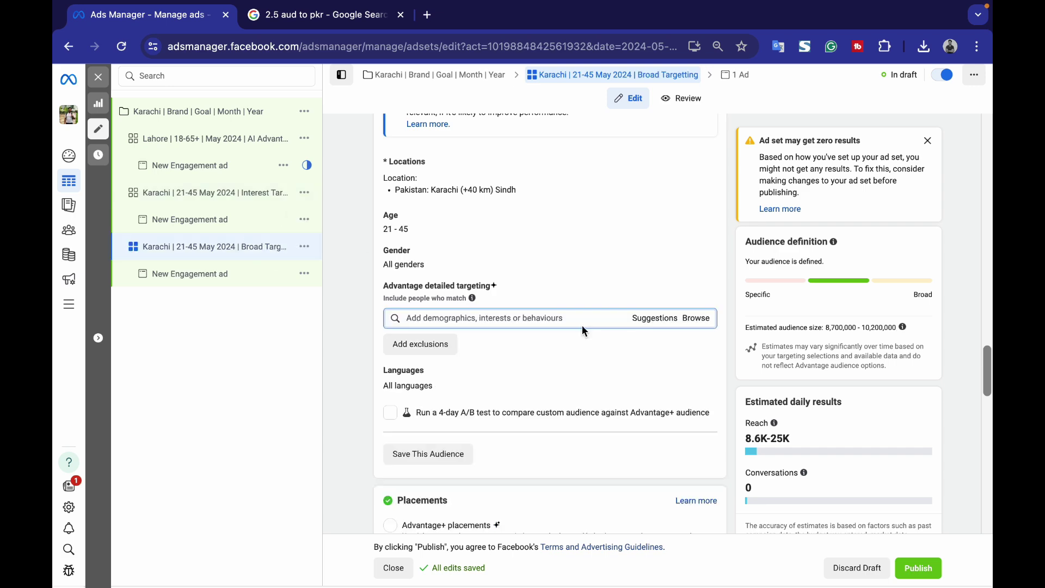
pyautogui.click(240, 195)
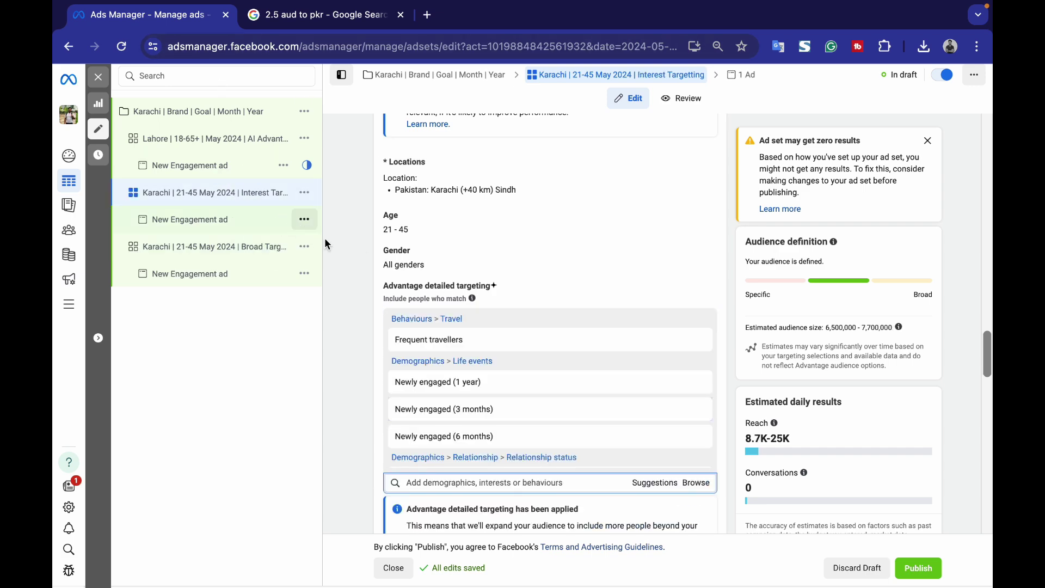
pyautogui.scroll(15, 586, 312)
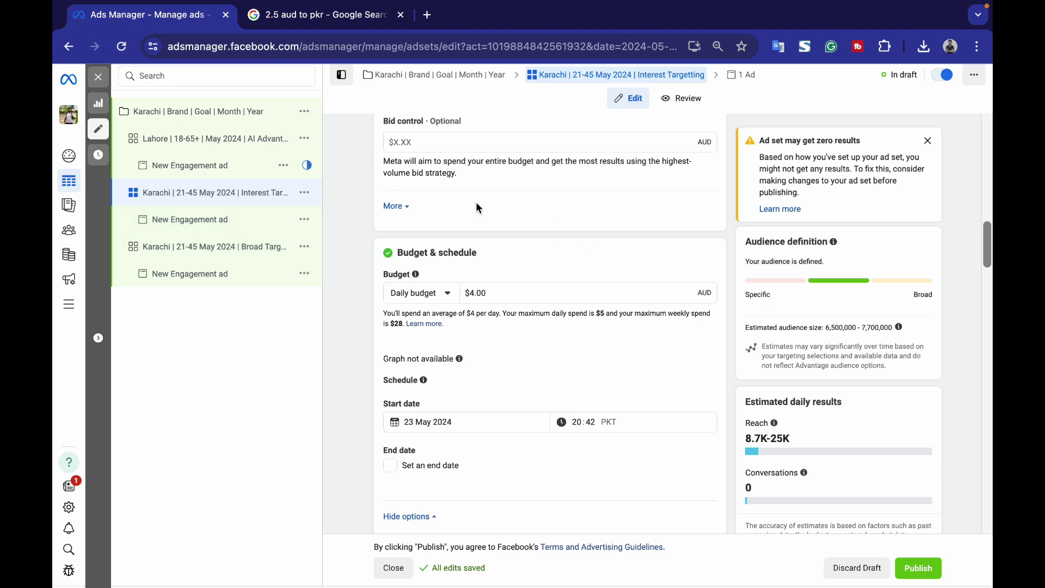
# - Close the ad set editor and break the draft campaign's ad set table down by placement
pyautogui.click(98, 76)
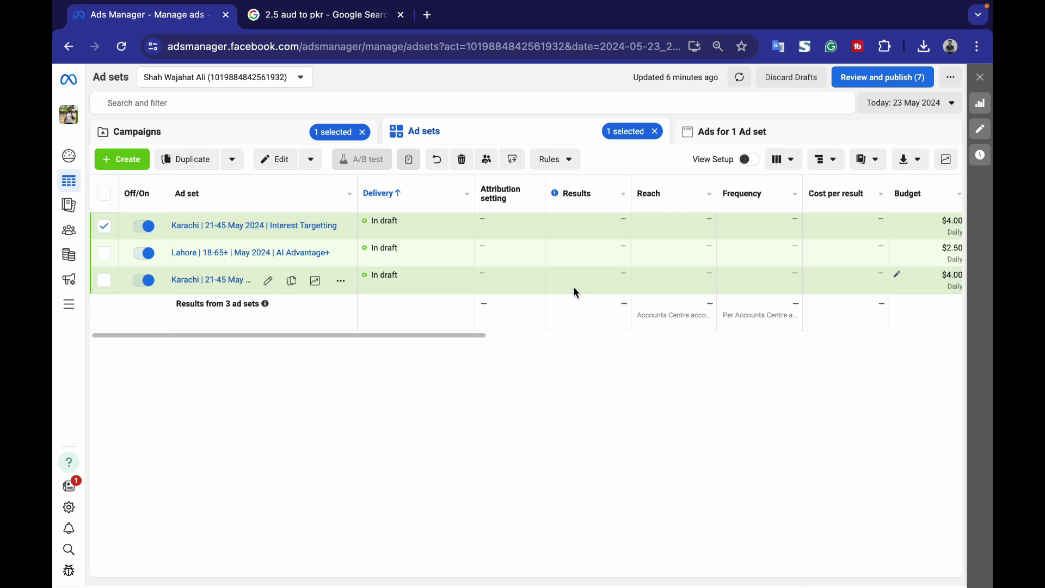
pyautogui.click(825, 160)
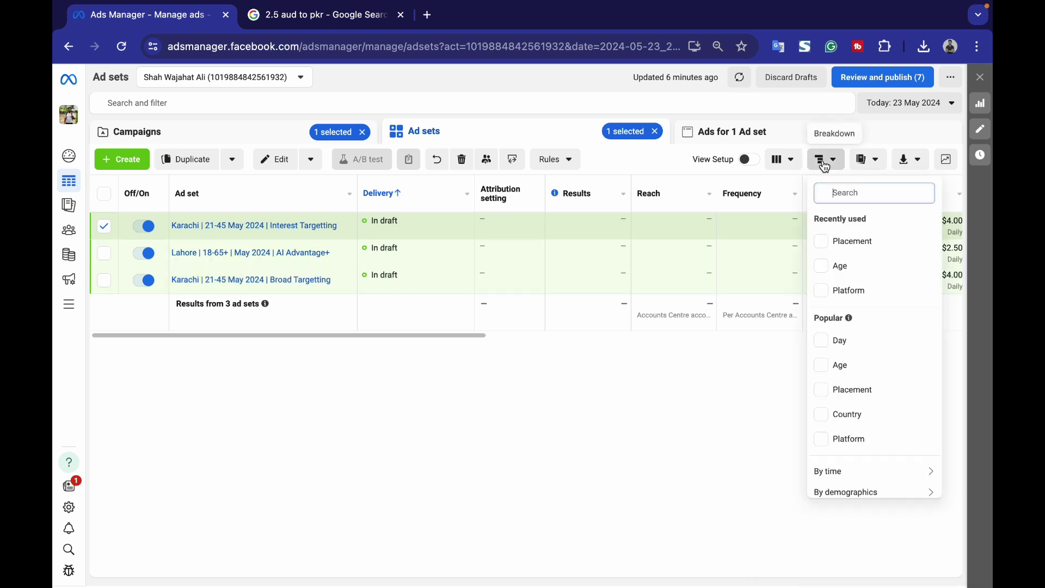
pyautogui.click(844, 245)
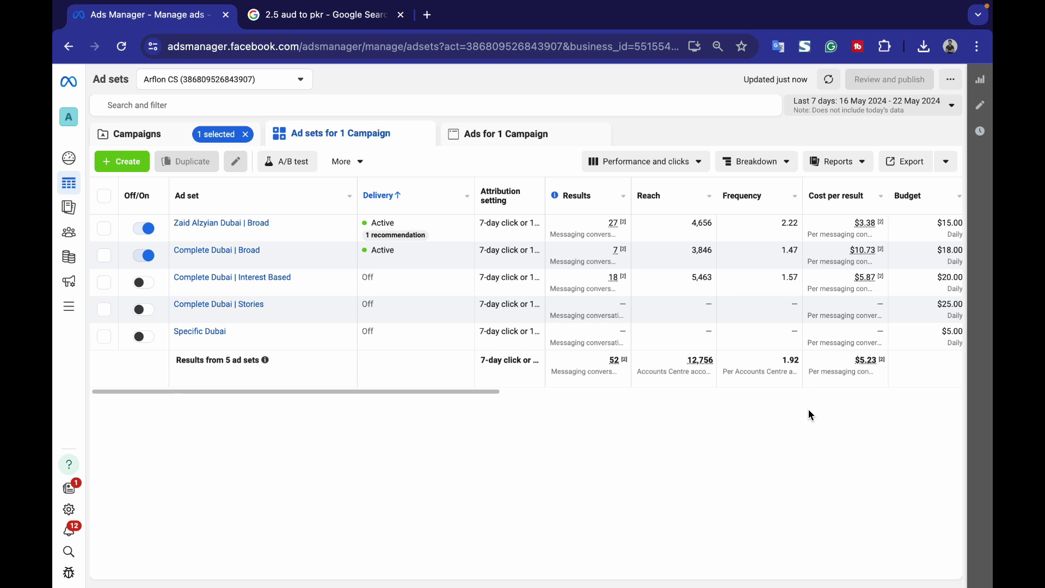
# - Break down the Dubai campaign's ad set results by placement
pyautogui.click(765, 164)
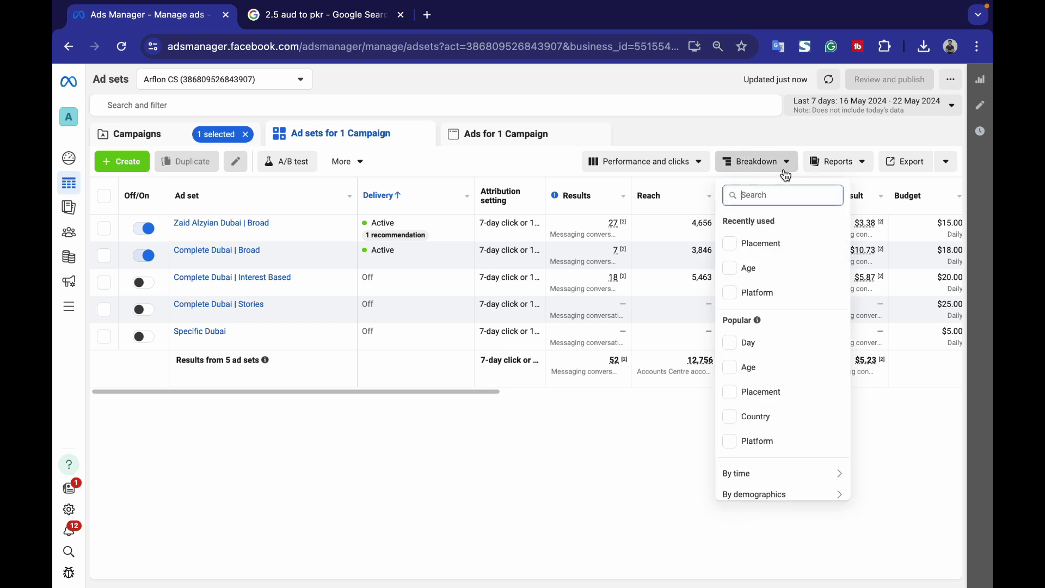
pyautogui.click(803, 254)
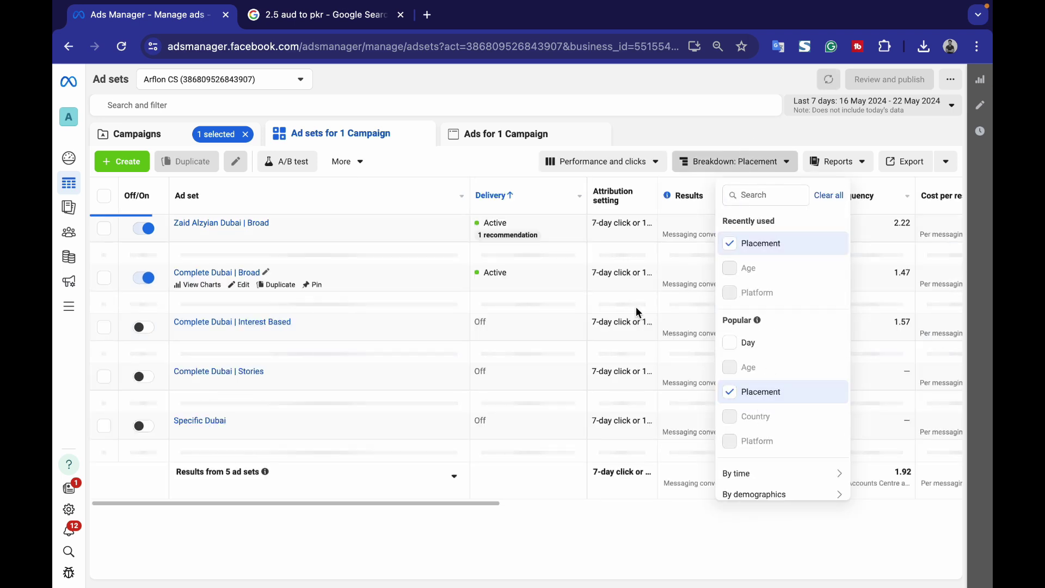
pyautogui.click(658, 90)
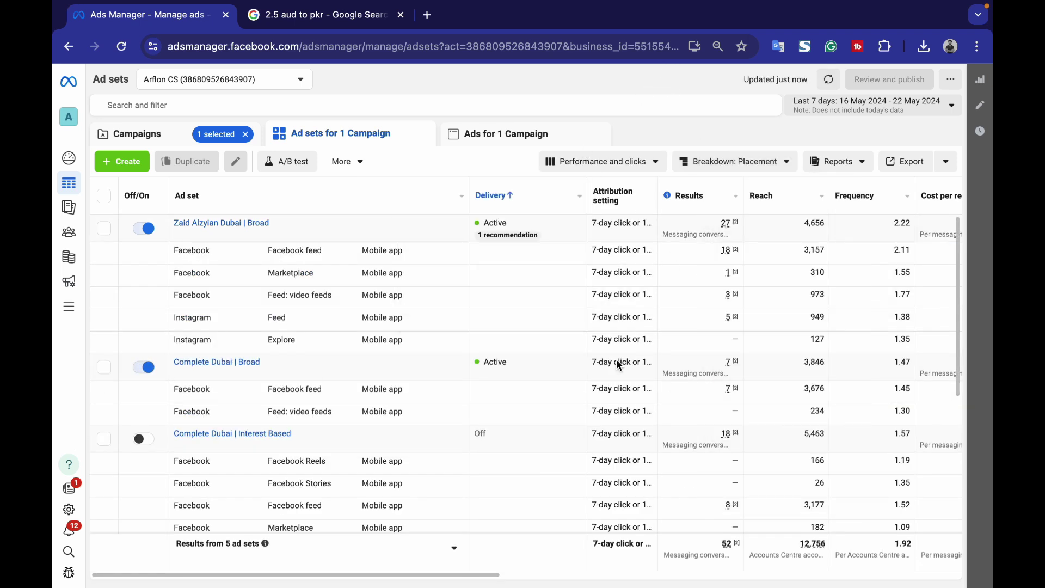
# - Compare results, reach, cost per result and amount spent across the placements of the first Dubai broad ad set
pyautogui.moveTo(733, 317)
pyautogui.hscroll(3, 749, 358)
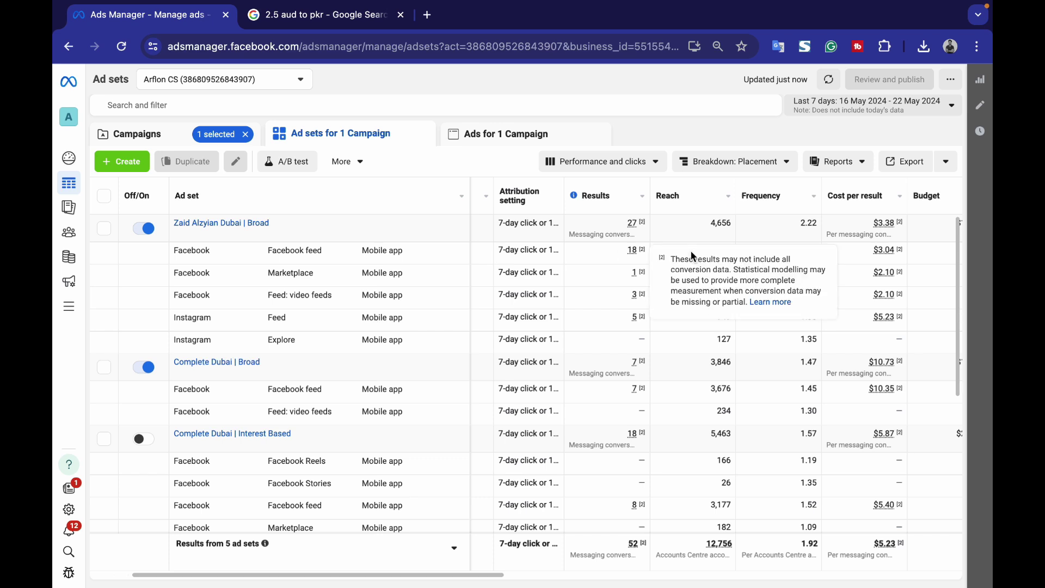
pyautogui.moveTo(633, 252)
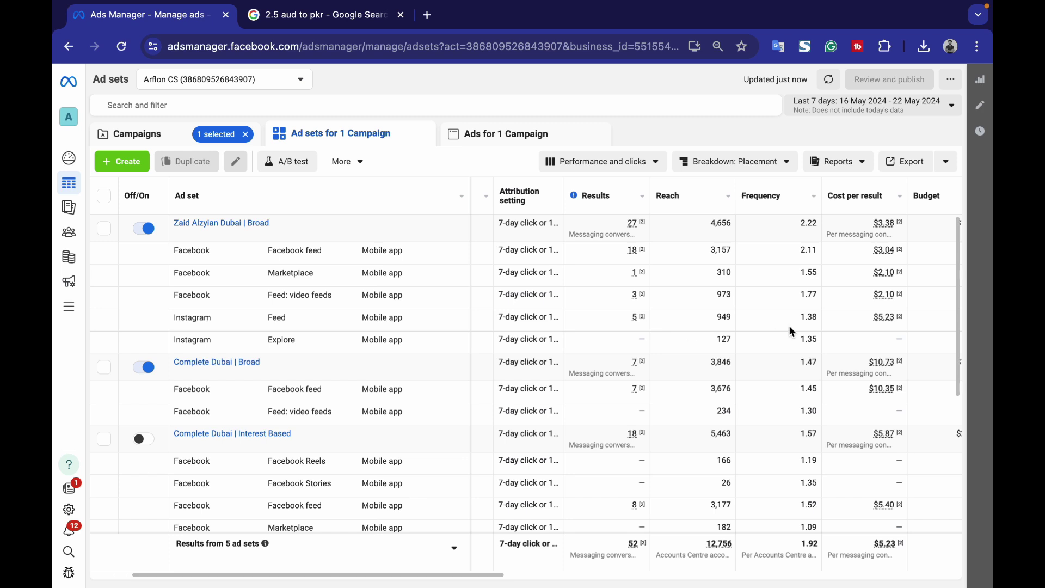
pyautogui.hscroll(5, 788, 325)
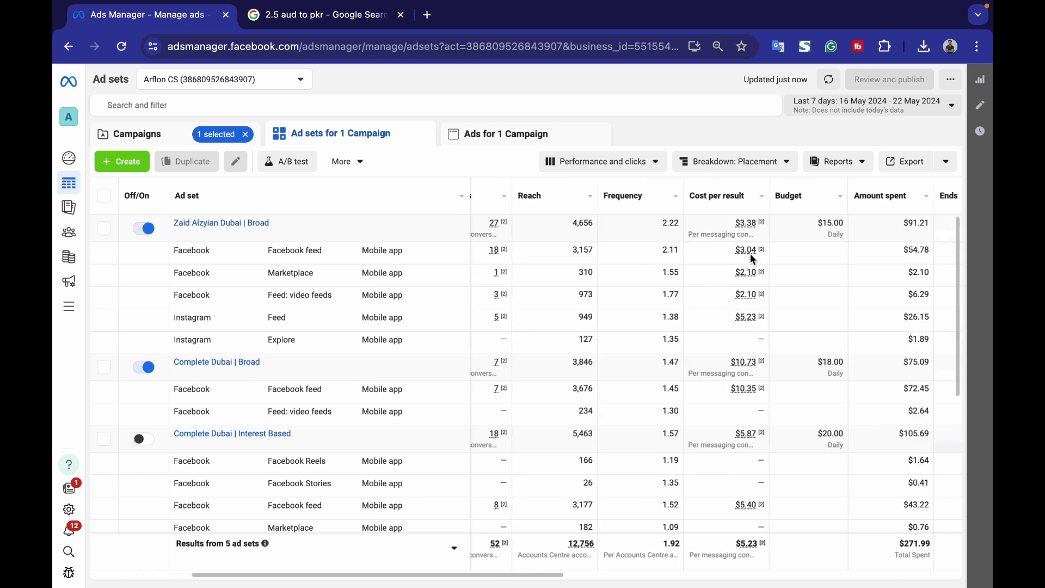
pyautogui.moveTo(755, 268)
pyautogui.moveTo(513, 254)
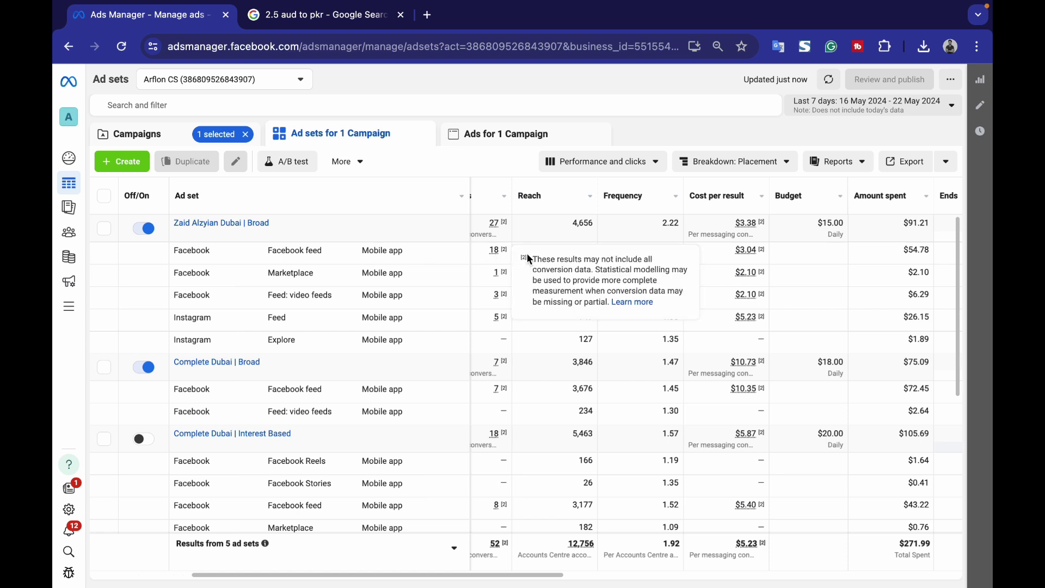
pyautogui.moveTo(735, 251); pyautogui.dragTo(773, 252)
pyautogui.click(686, 256)
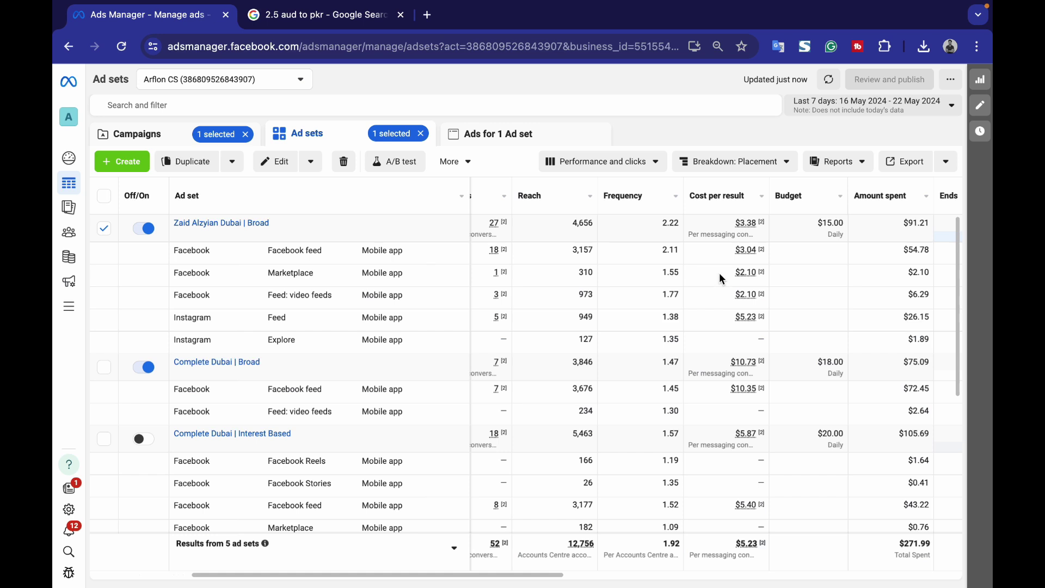
pyautogui.moveTo(719, 273); pyautogui.dragTo(764, 276)
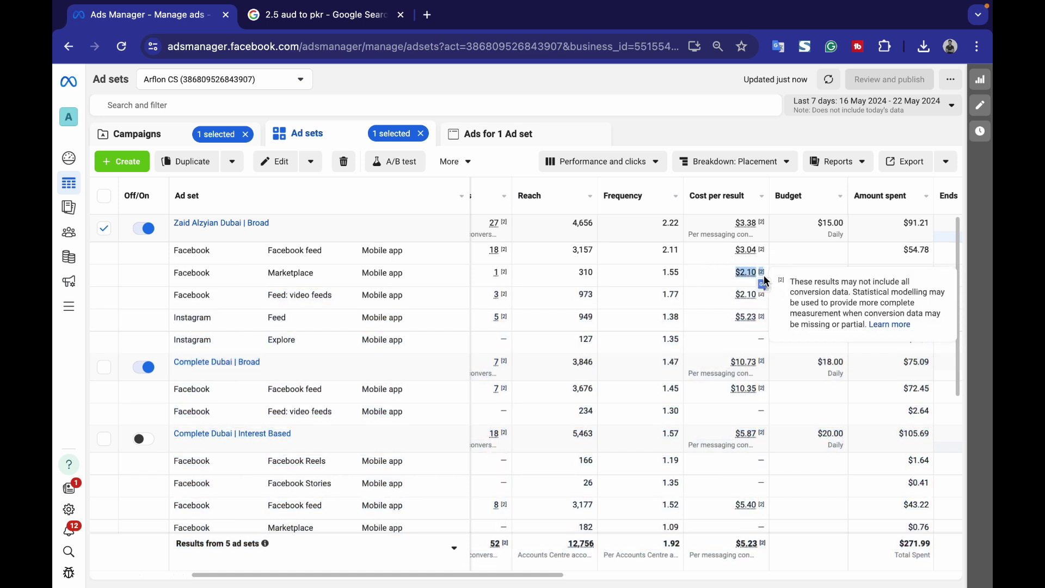
pyautogui.click(716, 294)
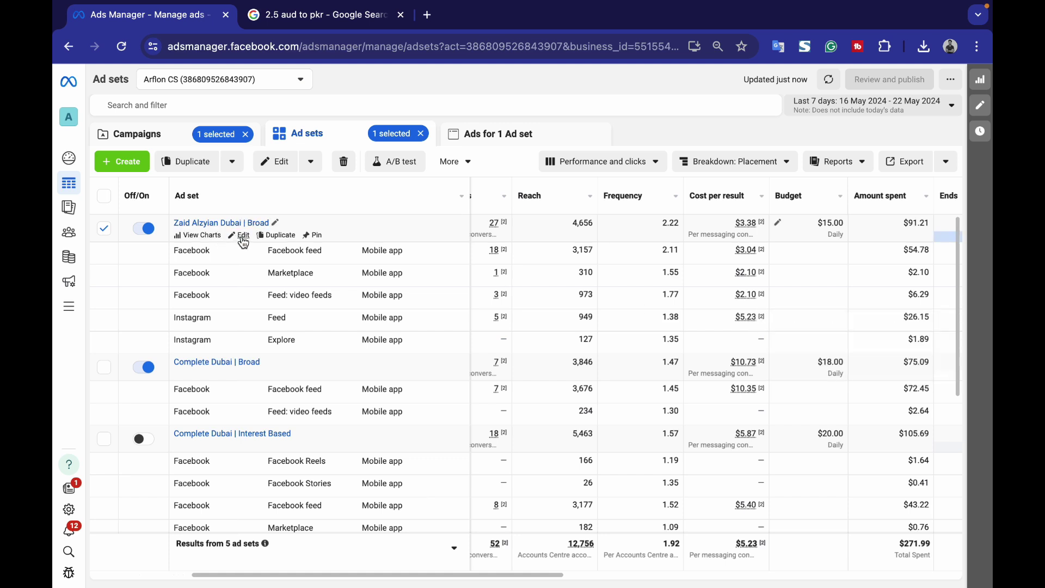
# - Open the first Dubai broad ad set for editing and examine its audience settings and manual placement selections
pyautogui.click(242, 237)
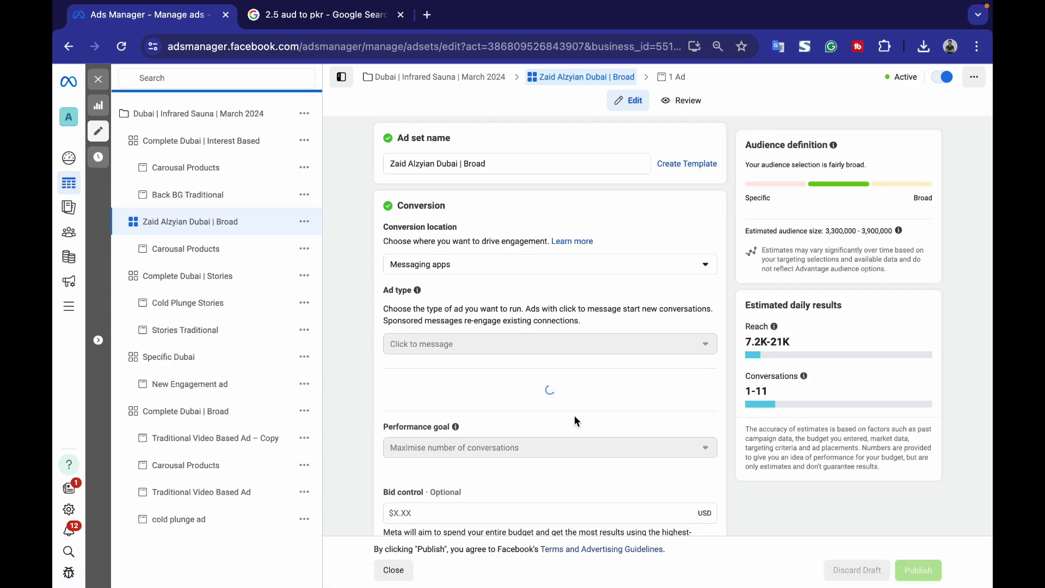
pyautogui.scroll(-10, 574, 416)
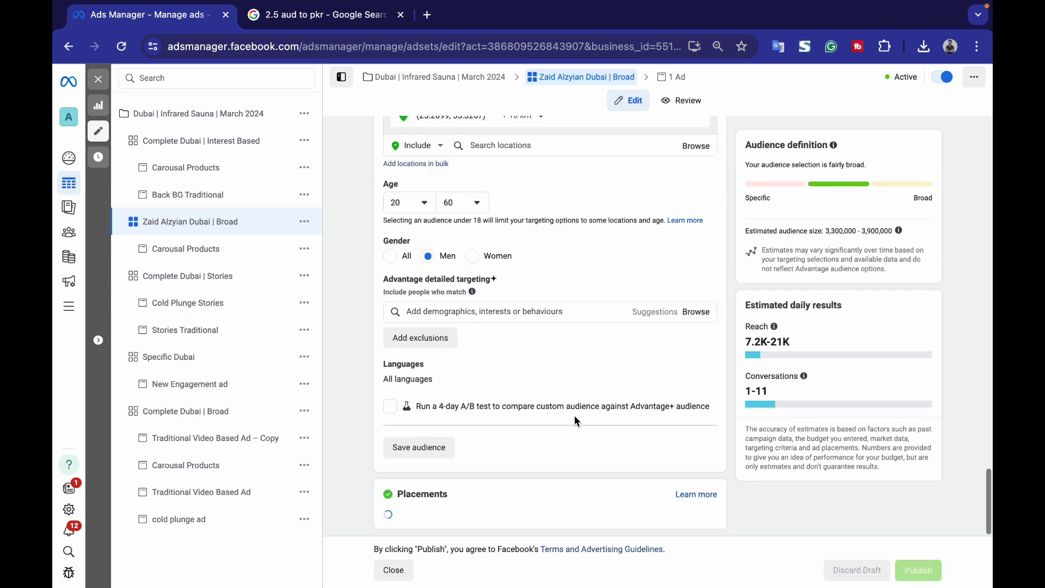
pyautogui.scroll(-10, 574, 415)
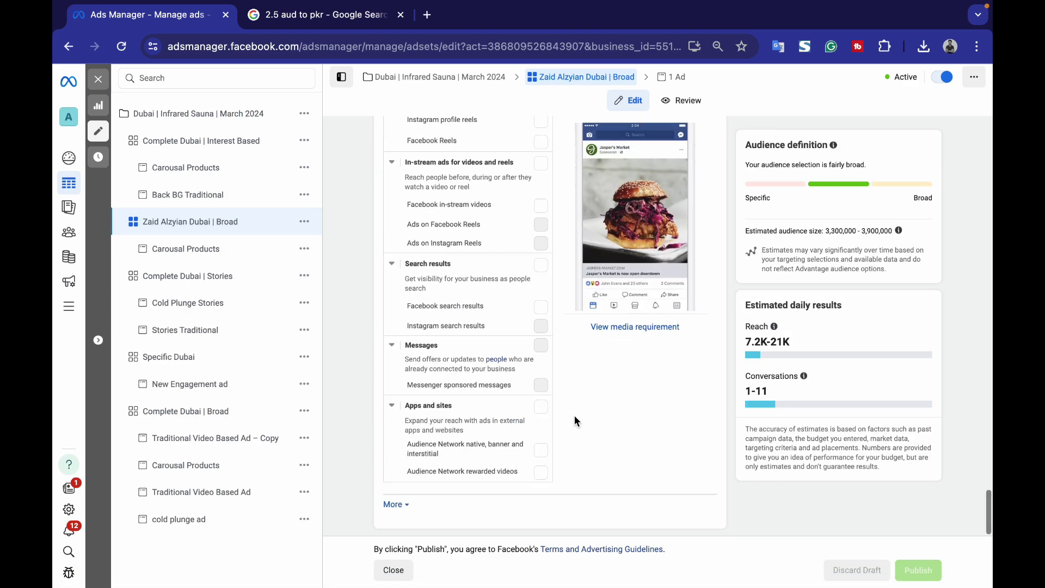
pyautogui.scroll(10, 574, 415)
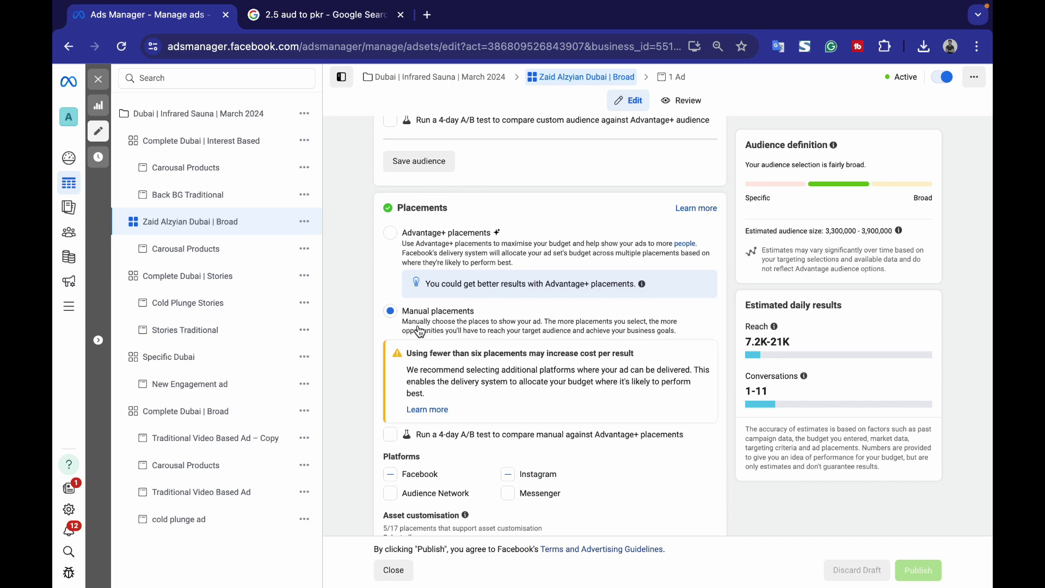
pyautogui.scroll(-5, 479, 311)
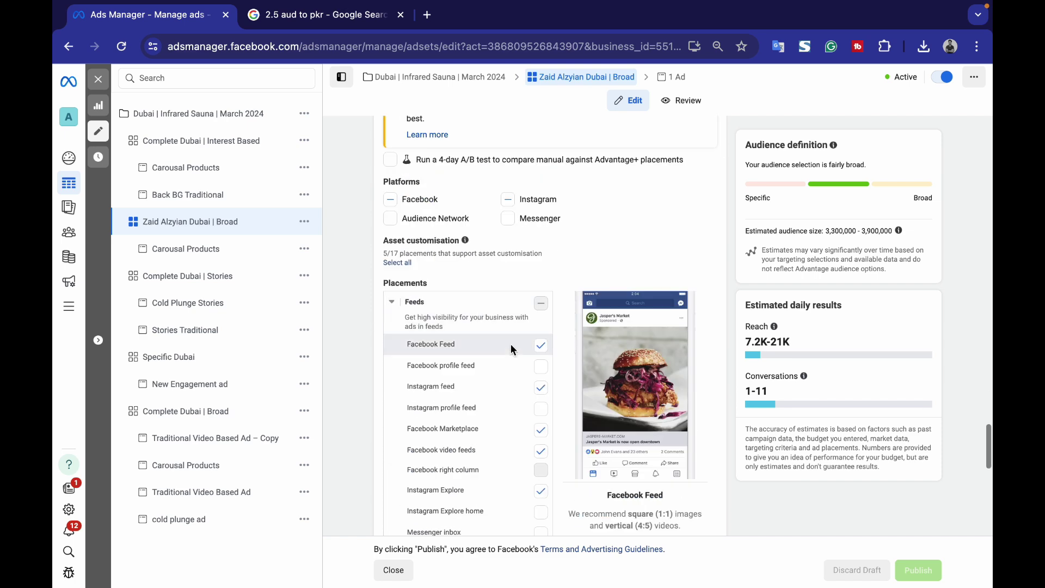
# - Exclude Instagram feed and Instagram Explore from the first Dubai broad ad set's placements, publish the changes and close the editor
pyautogui.scroll(-1, 514, 356)
pyautogui.scroll(-3, 501, 490)
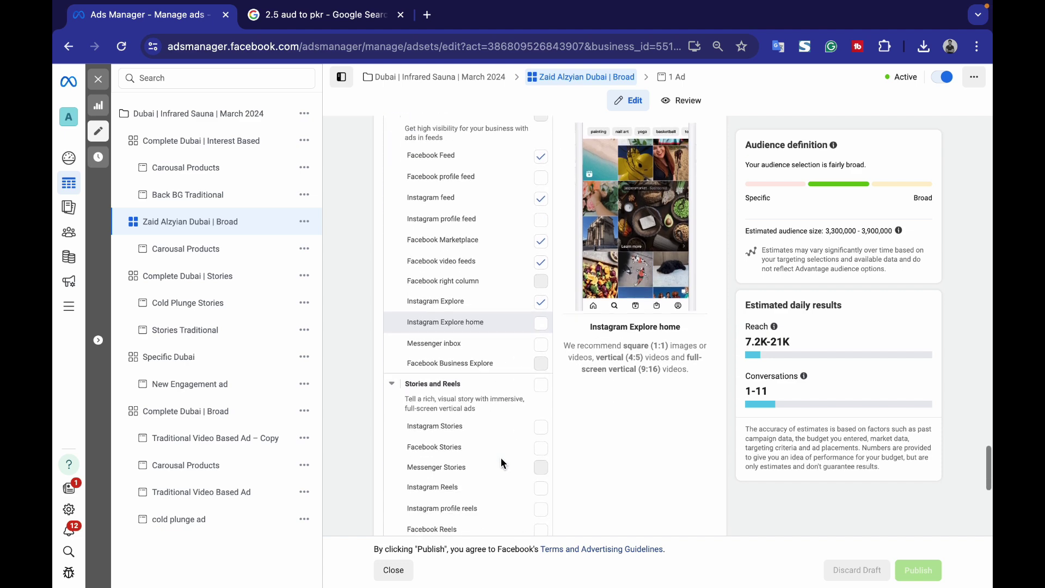
pyautogui.scroll(-3, 506, 430)
pyautogui.scroll(4, 505, 367)
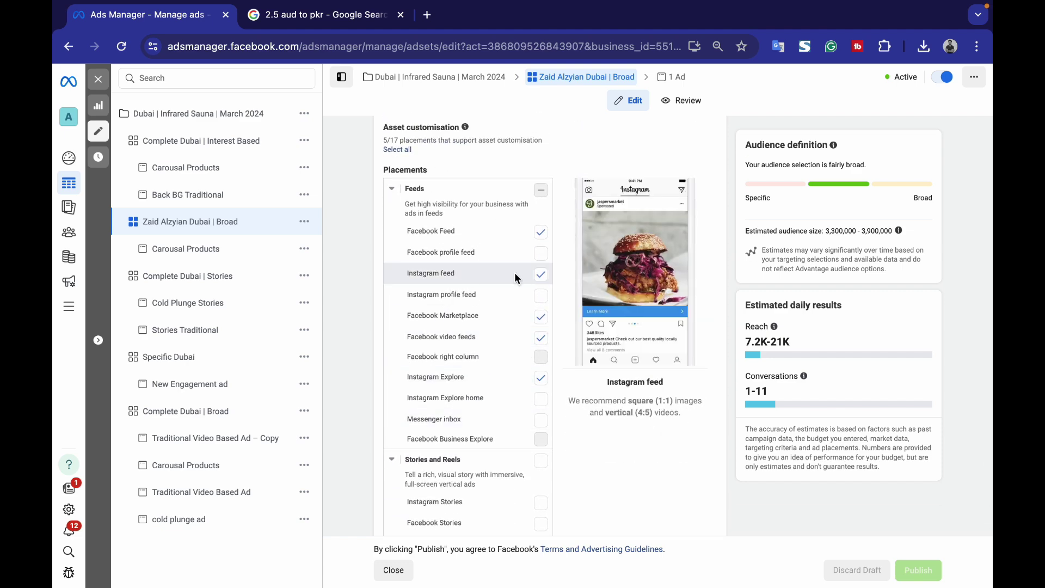
pyautogui.click(541, 275)
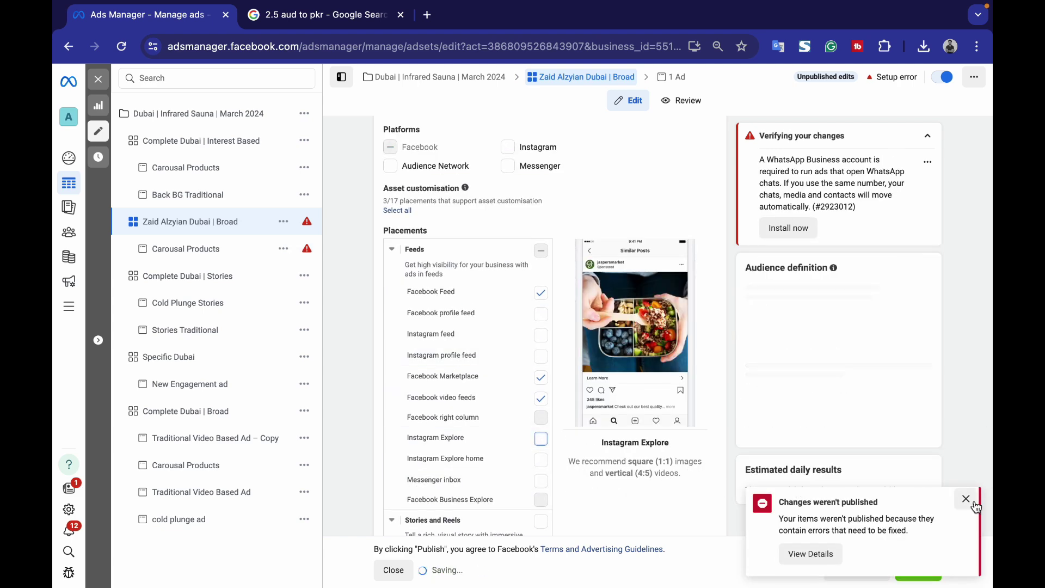
pyautogui.click(916, 570)
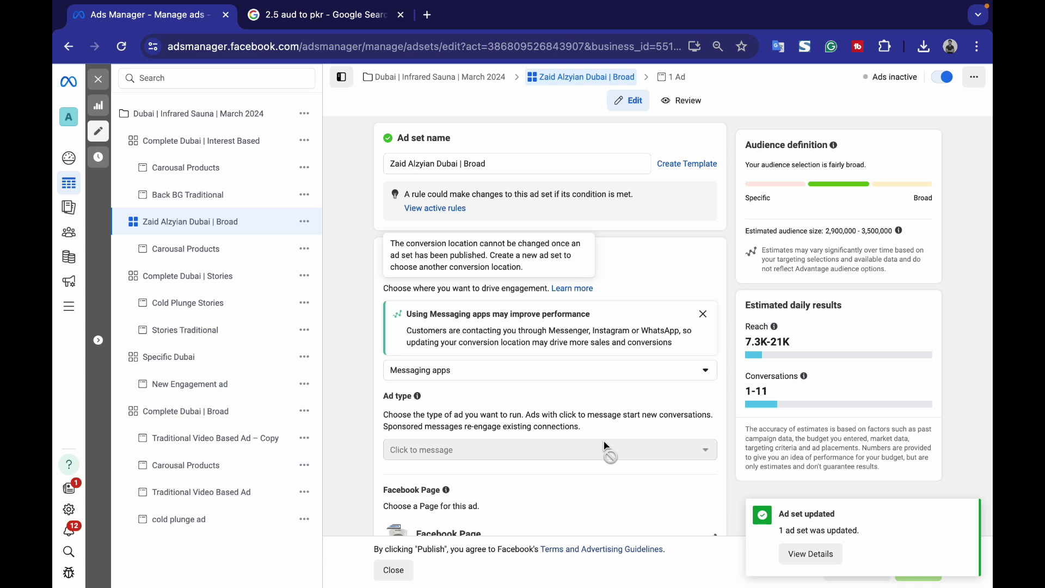
pyautogui.click(99, 80)
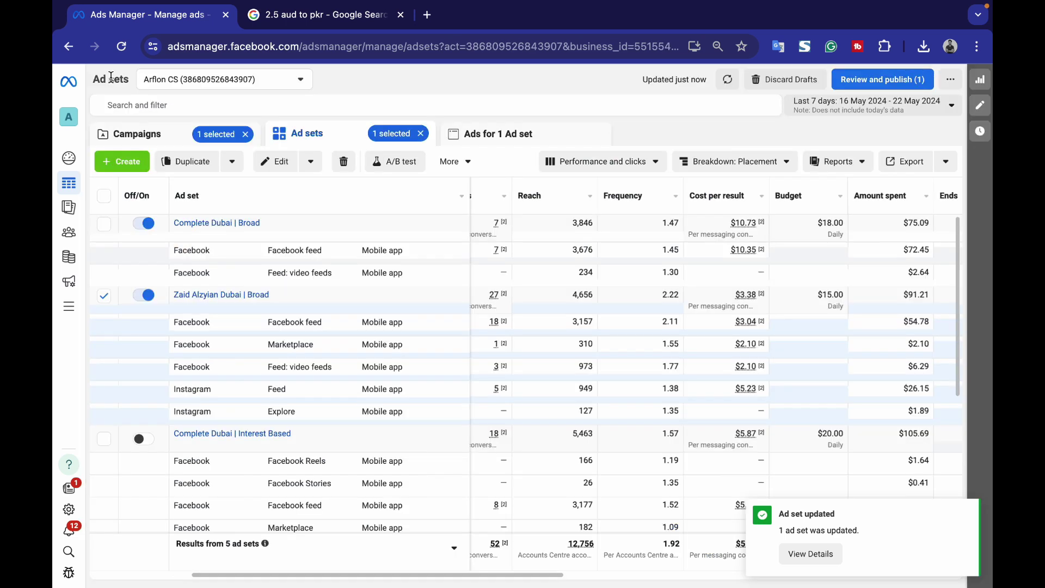
# - Replace the placement breakdown of the Dubai campaign's ad sets with a breakdown by age
pyautogui.click(759, 166)
pyautogui.click(787, 244)
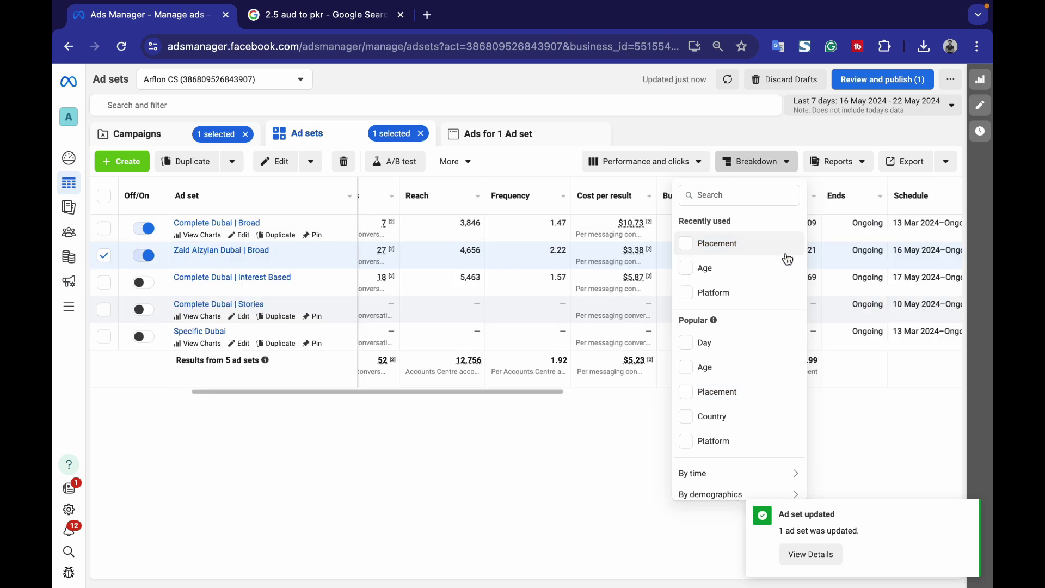
pyautogui.click(792, 266)
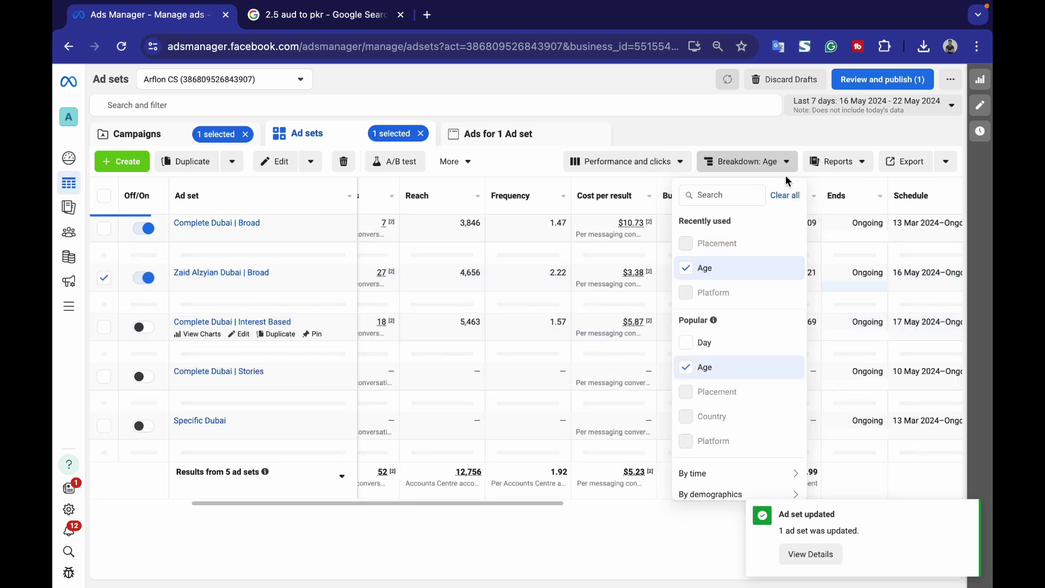
pyautogui.click(613, 255)
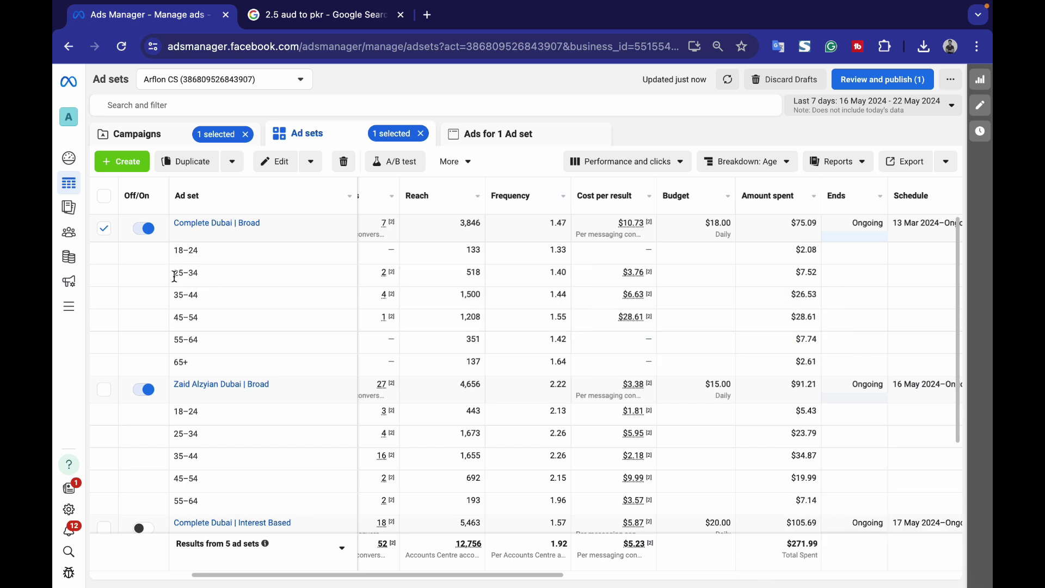
# - Compare results and cost per result across the age groups of the Complete Dubai | Broad ad set
pyautogui.moveTo(173, 272); pyautogui.dragTo(226, 277)
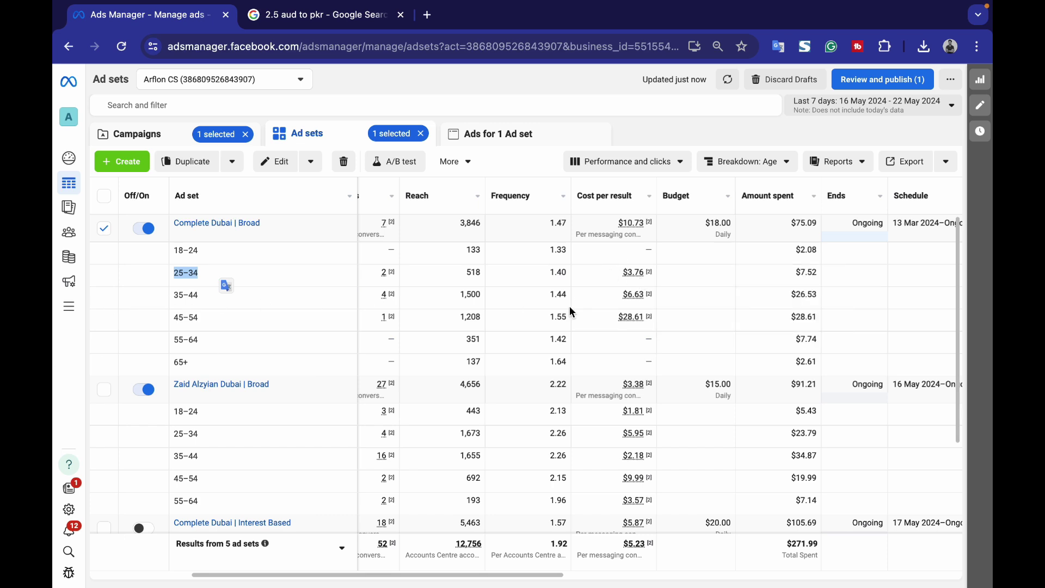
pyautogui.moveTo(649, 296)
pyautogui.moveTo(614, 315); pyautogui.dragTo(655, 315)
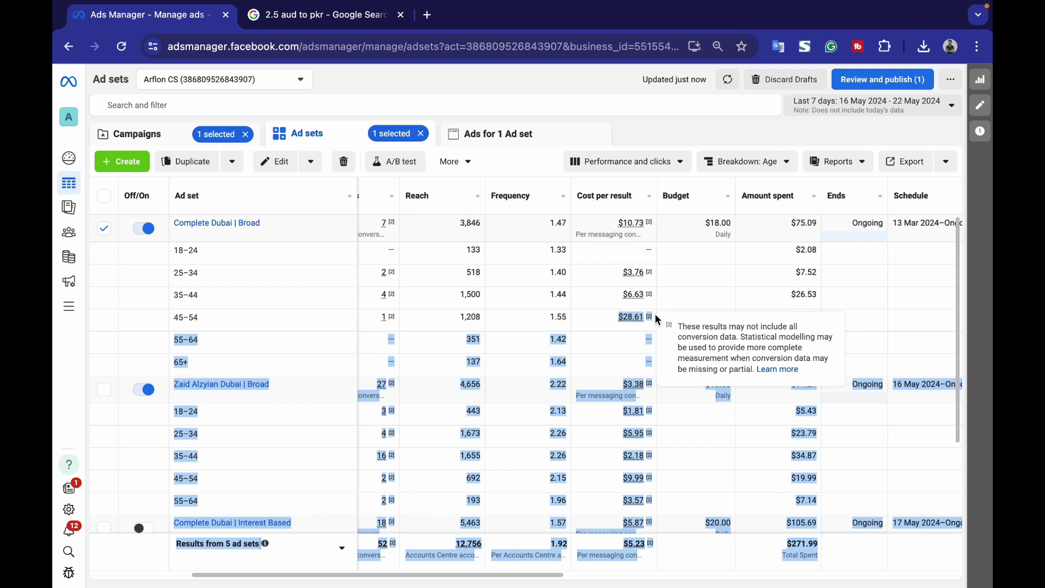
pyautogui.click(655, 315)
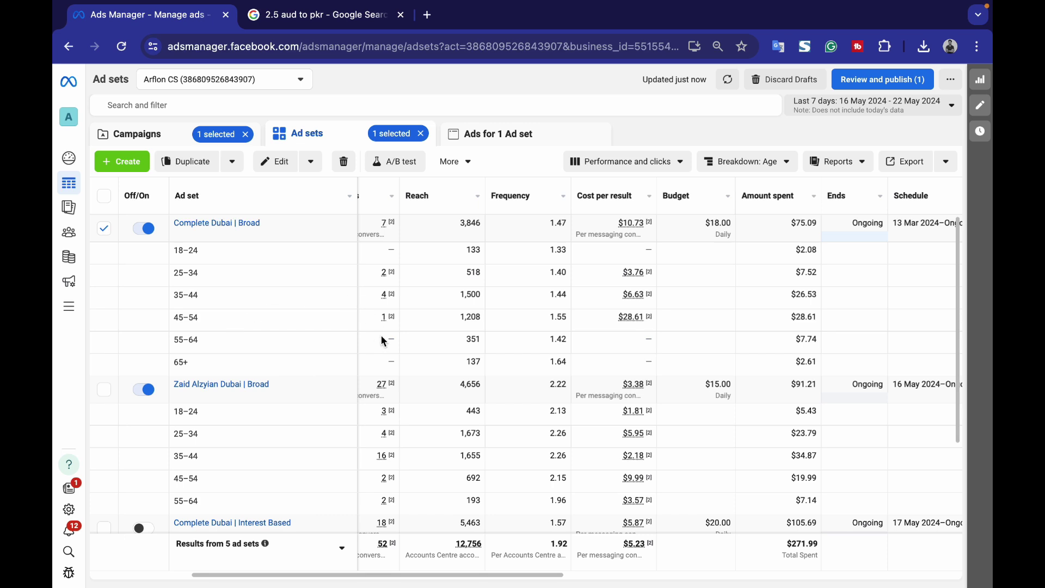
pyautogui.moveTo(388, 321)
# - Create a new Auction campaign with the Leads objective and the manual leads campaign setup
pyautogui.click(166, 135)
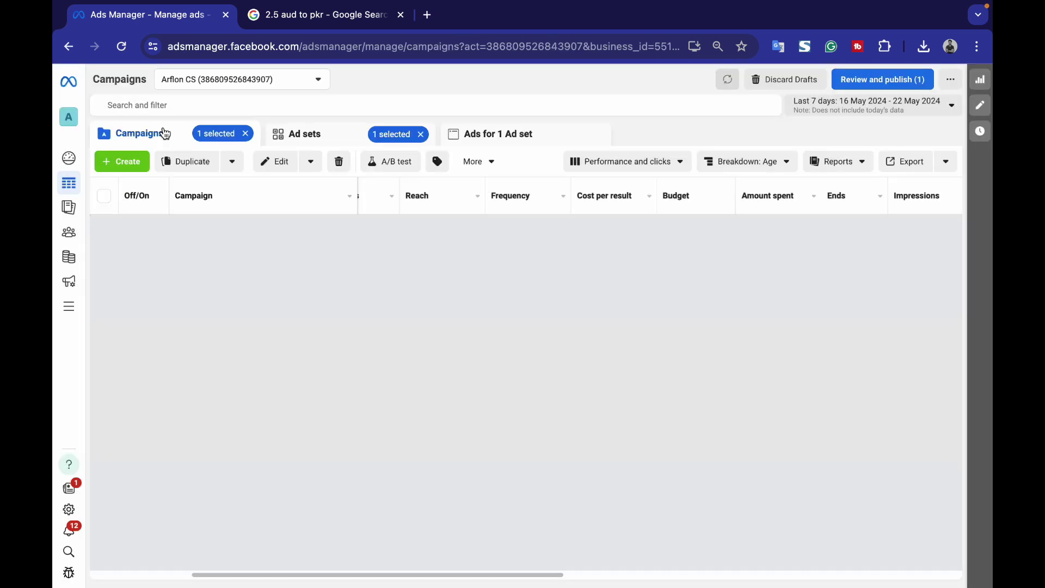
pyautogui.click(130, 161)
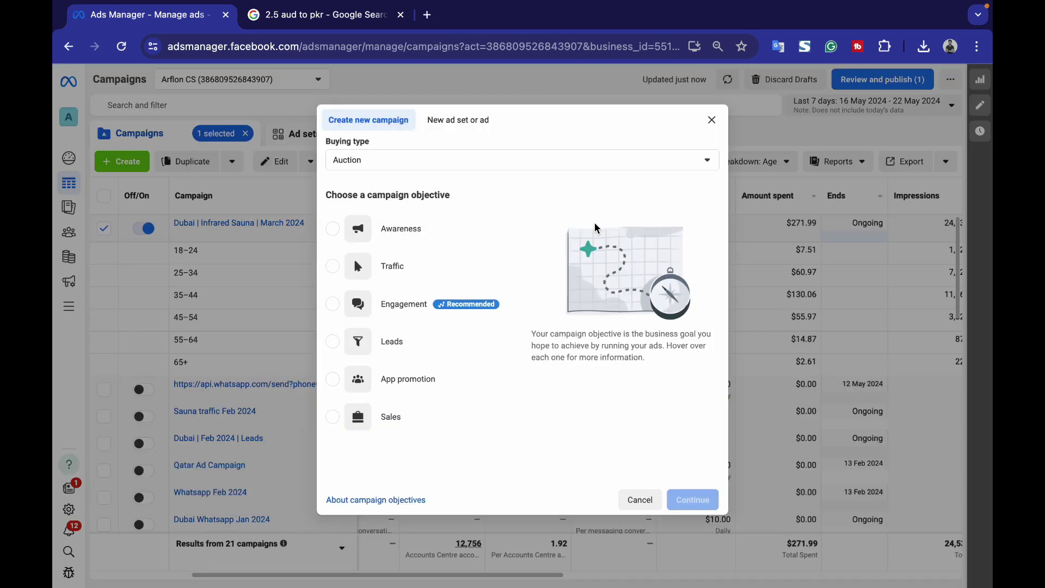
pyautogui.moveTo(467, 273)
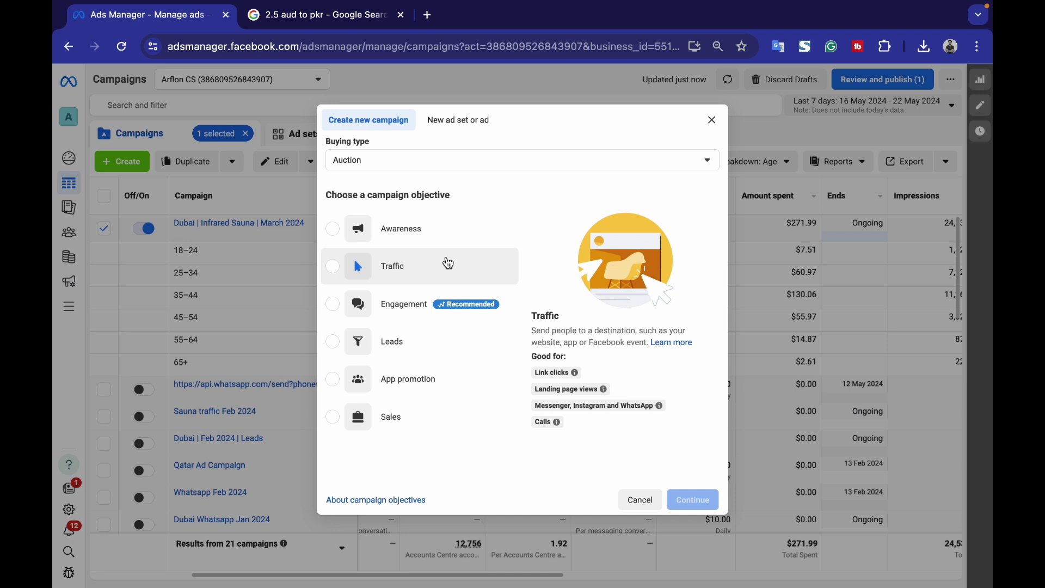
pyautogui.moveTo(458, 322)
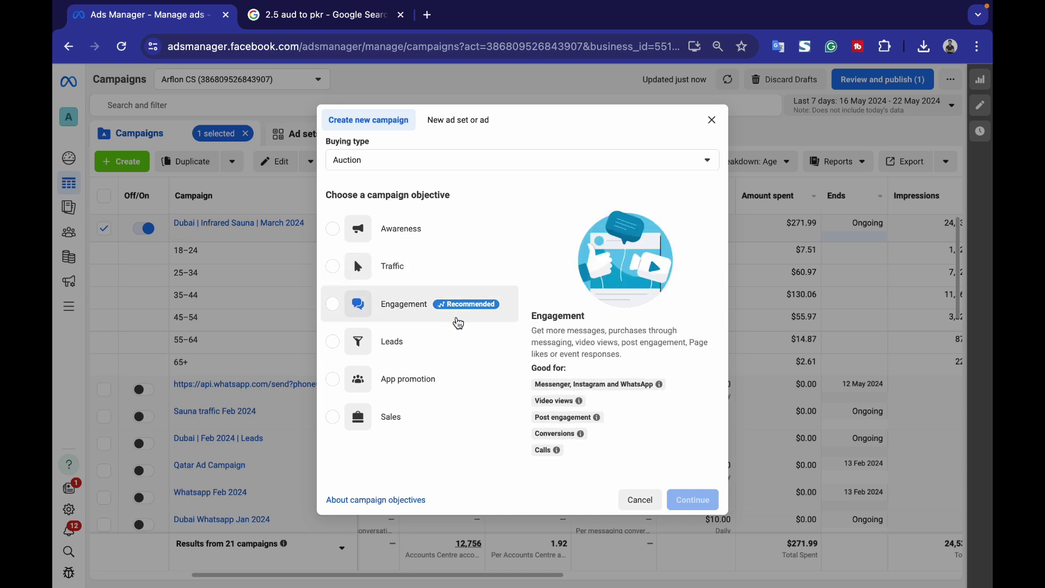
pyautogui.click(461, 347)
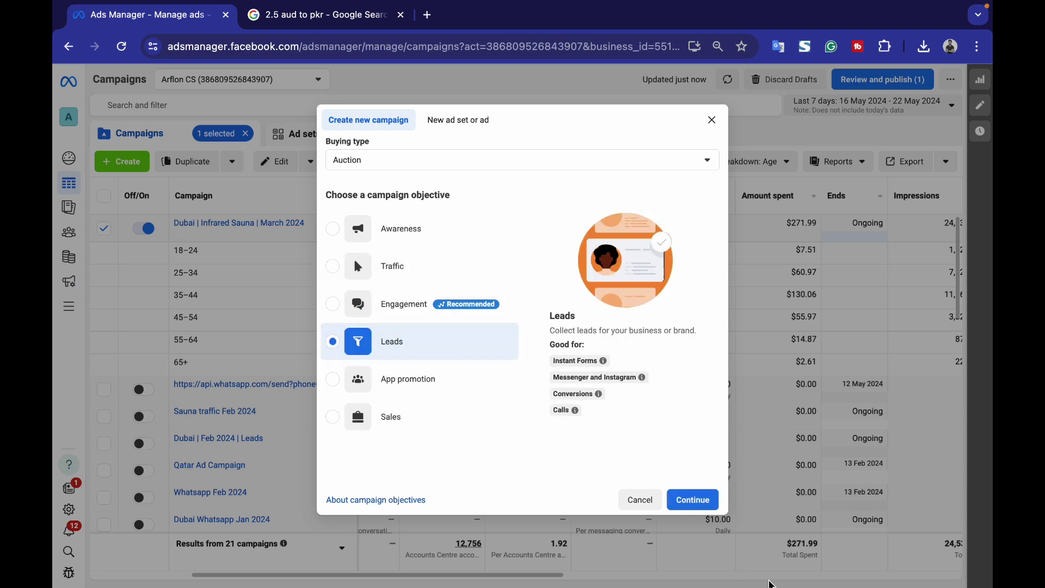
pyautogui.click(696, 512)
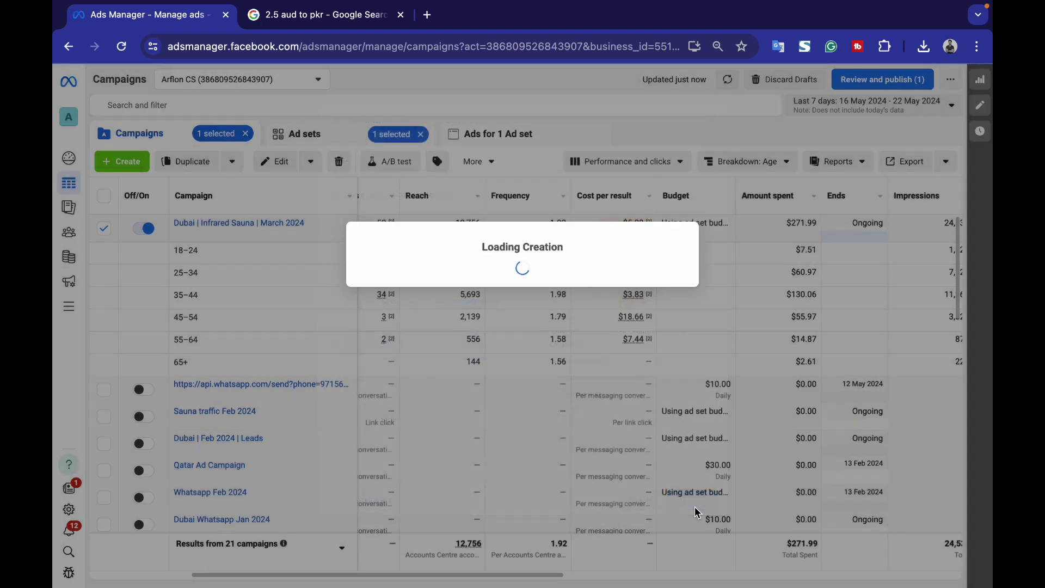
pyautogui.click(505, 409)
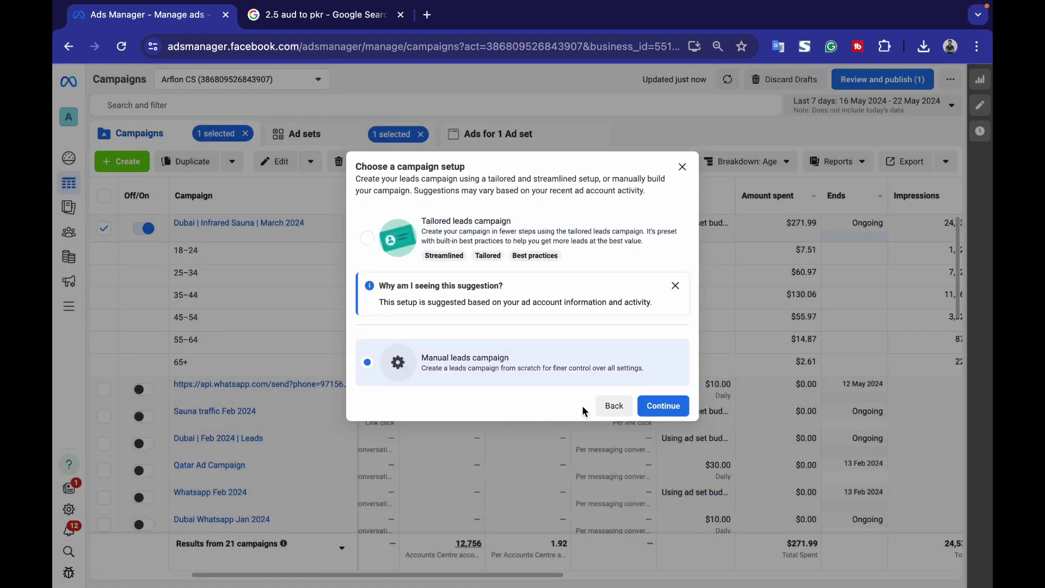
pyautogui.click(666, 411)
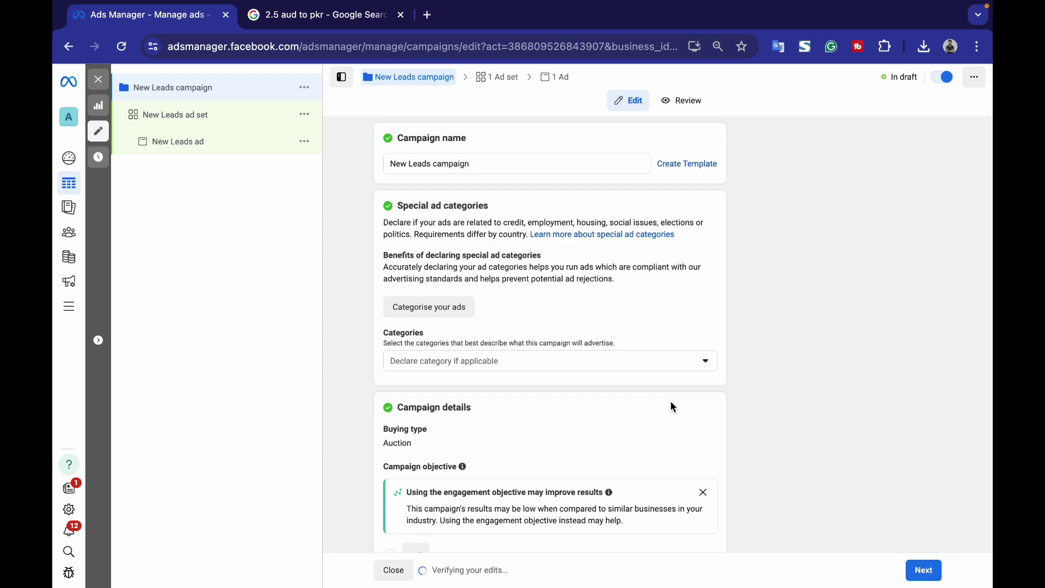
# - Examine the new leads ad set's settings and performance goal options, keeping Maximise number of leads
pyautogui.click(263, 118)
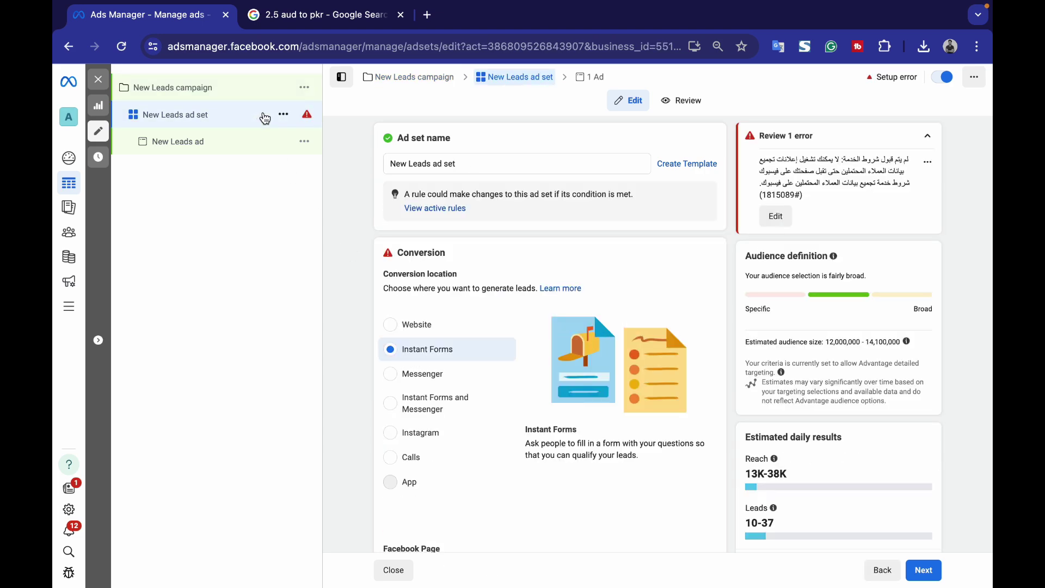
pyautogui.scroll(-10, 580, 310)
pyautogui.scroll(3, 580, 311)
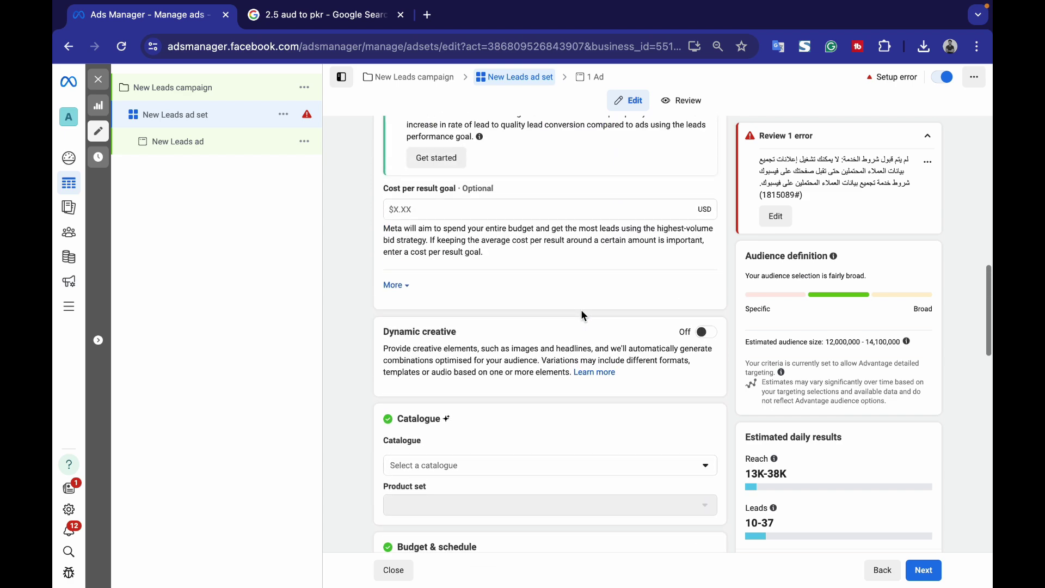
pyautogui.scroll(4, 580, 309)
pyautogui.scroll(-8, 580, 309)
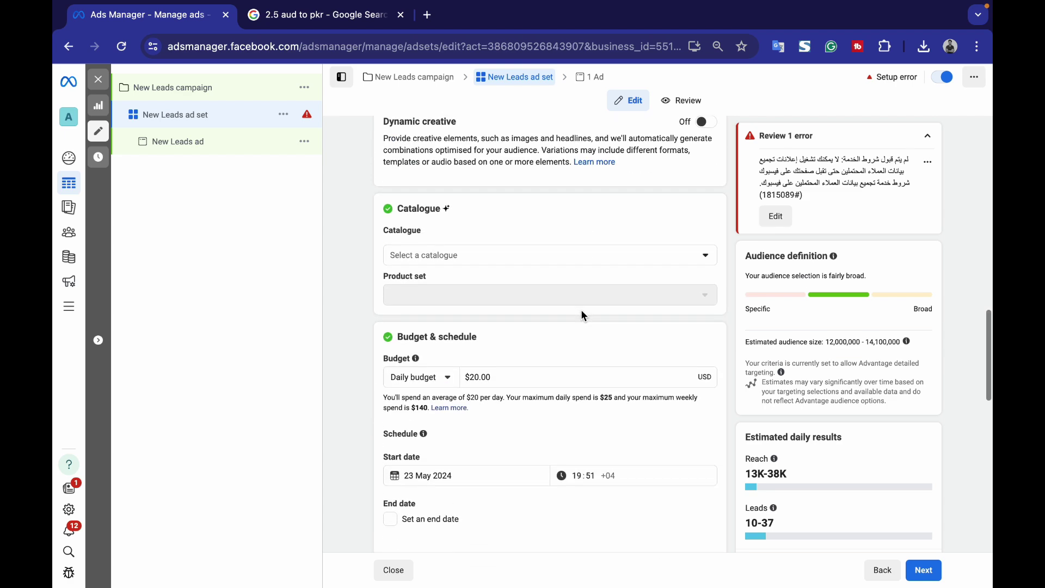
pyautogui.scroll(8, 580, 309)
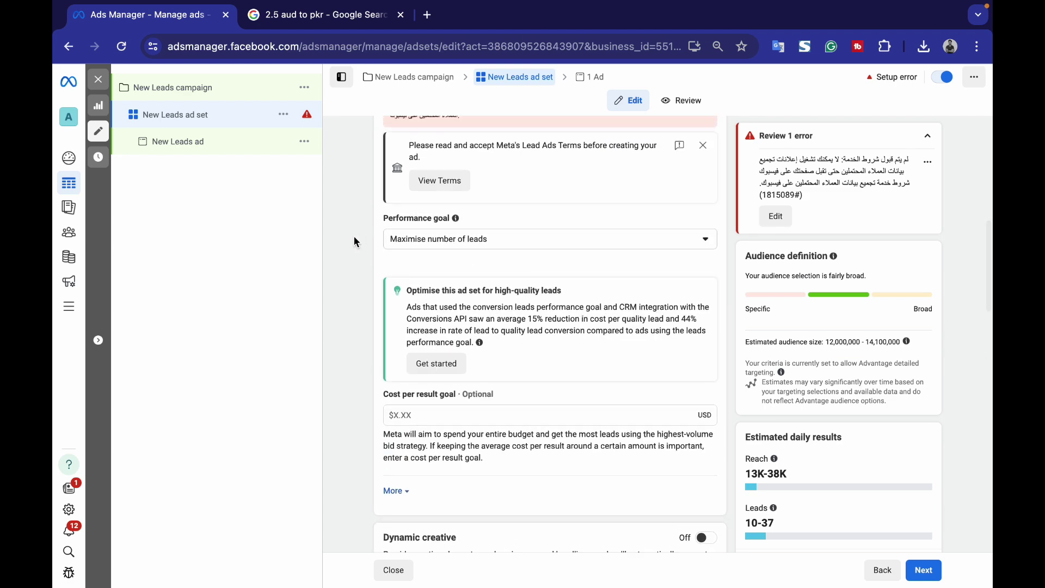
pyautogui.click(426, 240)
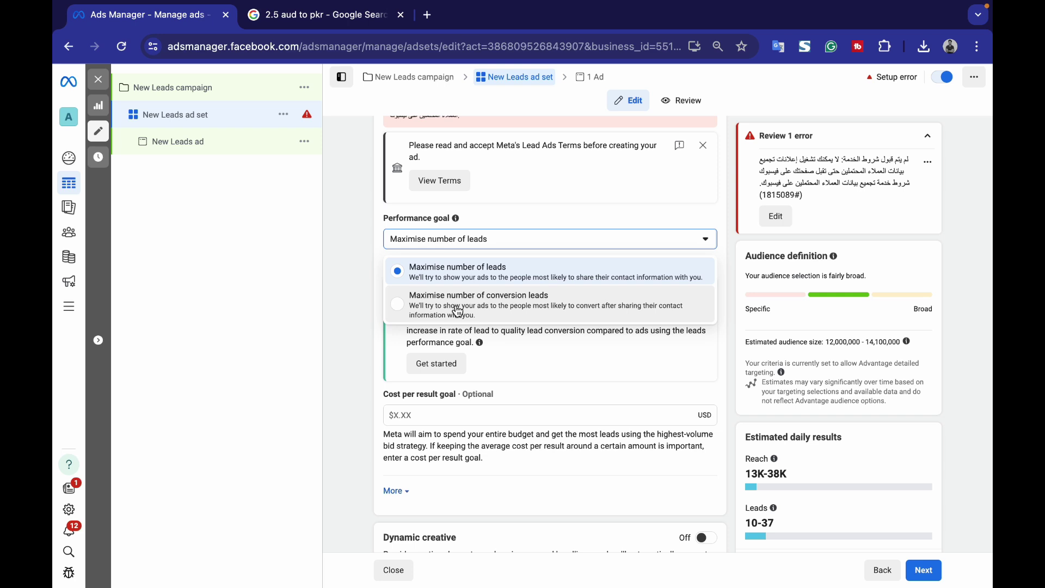
pyautogui.click(493, 270)
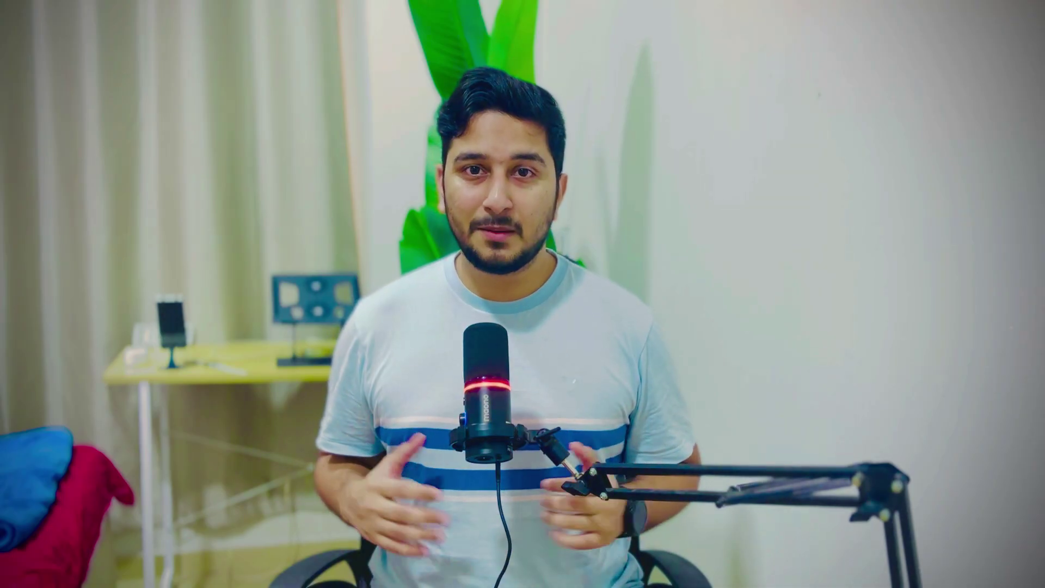